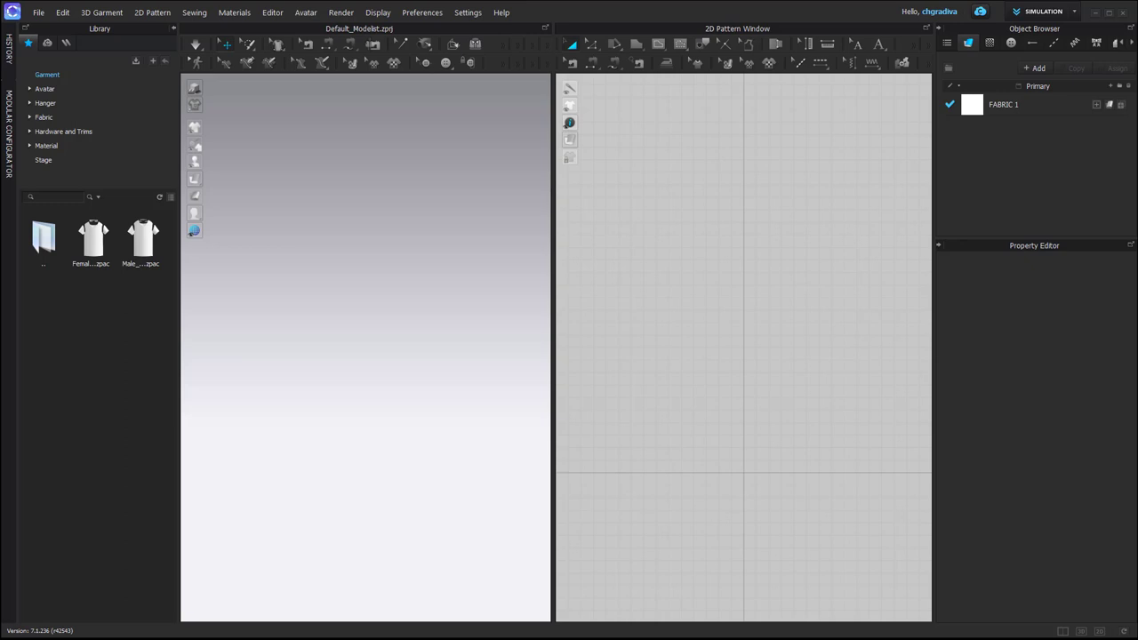
- Widen the 3D window and expand the library's Avatar folder to list Female_V2, Kid_V1 and Male_V2
left_click_drag(552, 338, 851, 342)
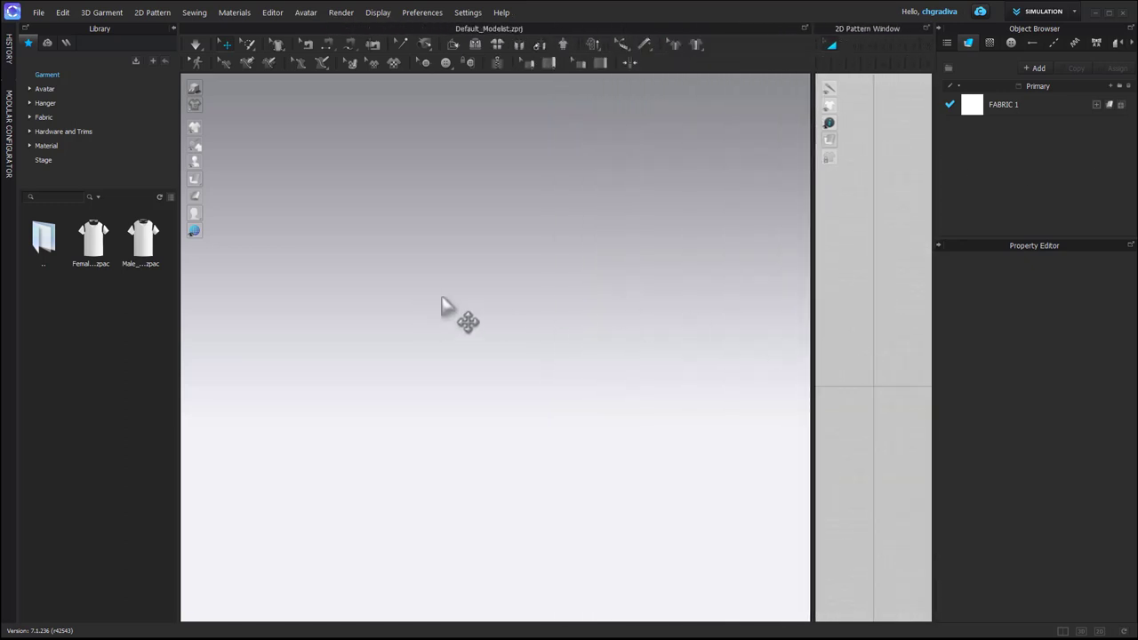
left_click(30, 89)
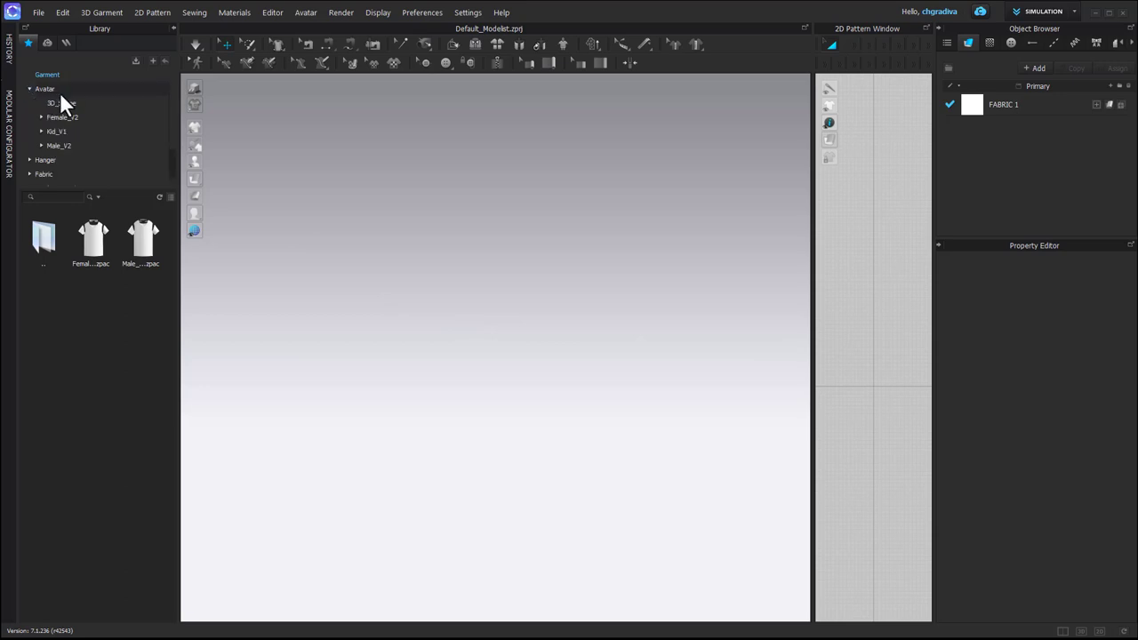
- Load the FV2_Emma avatar from Female_V2 and select it to show its Fabric_Matte skin properties
left_click(75, 118)
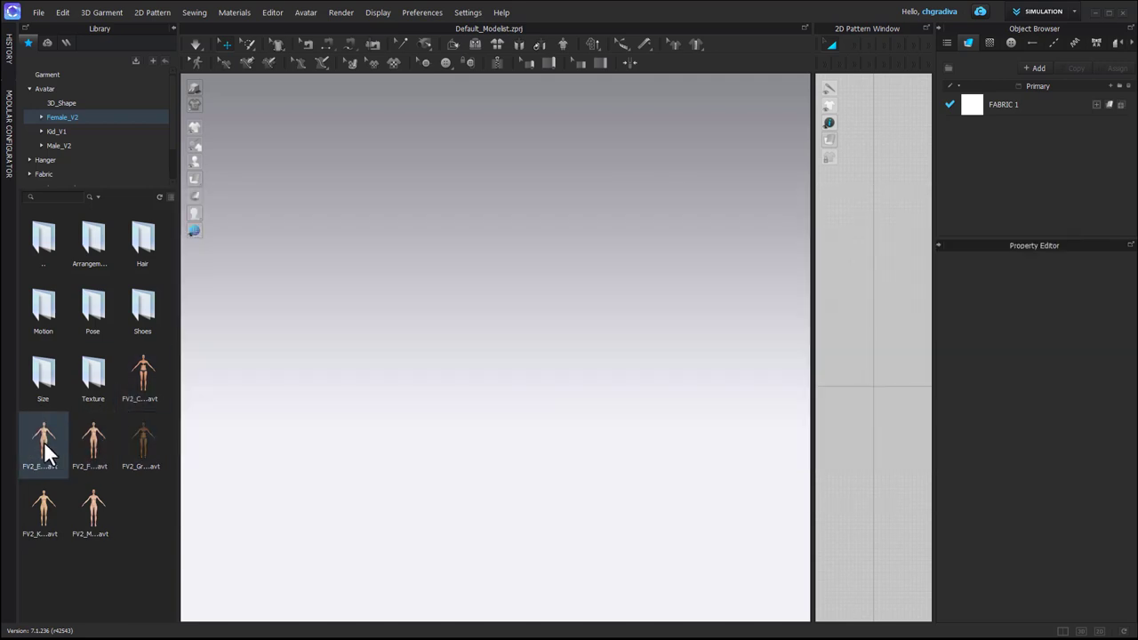
mouse_move(44, 440)
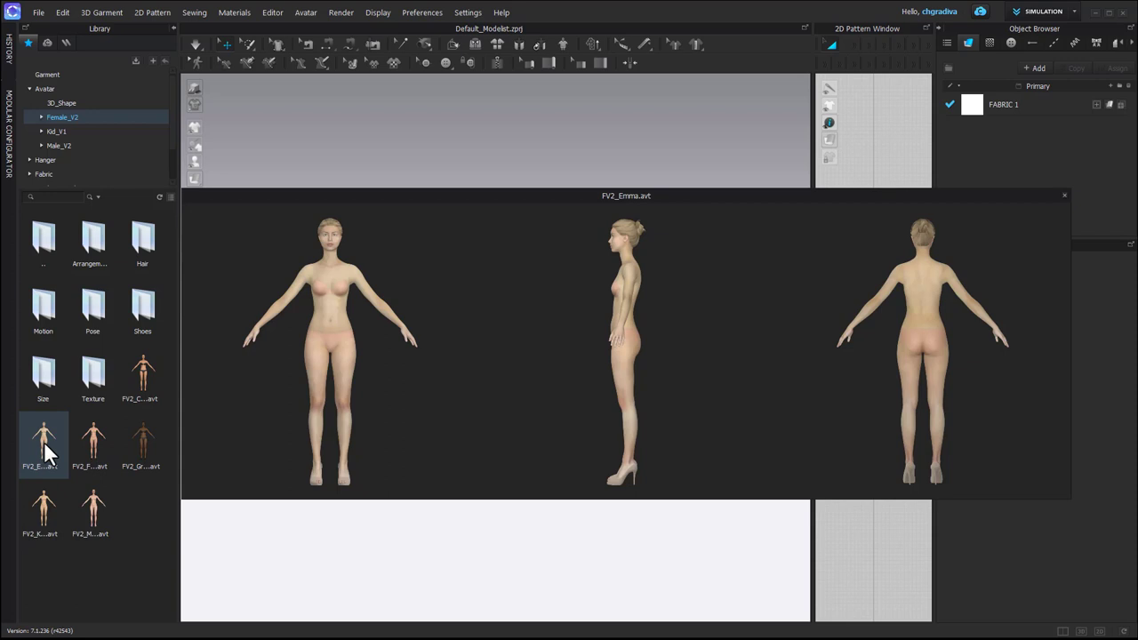
double_click(44, 441)
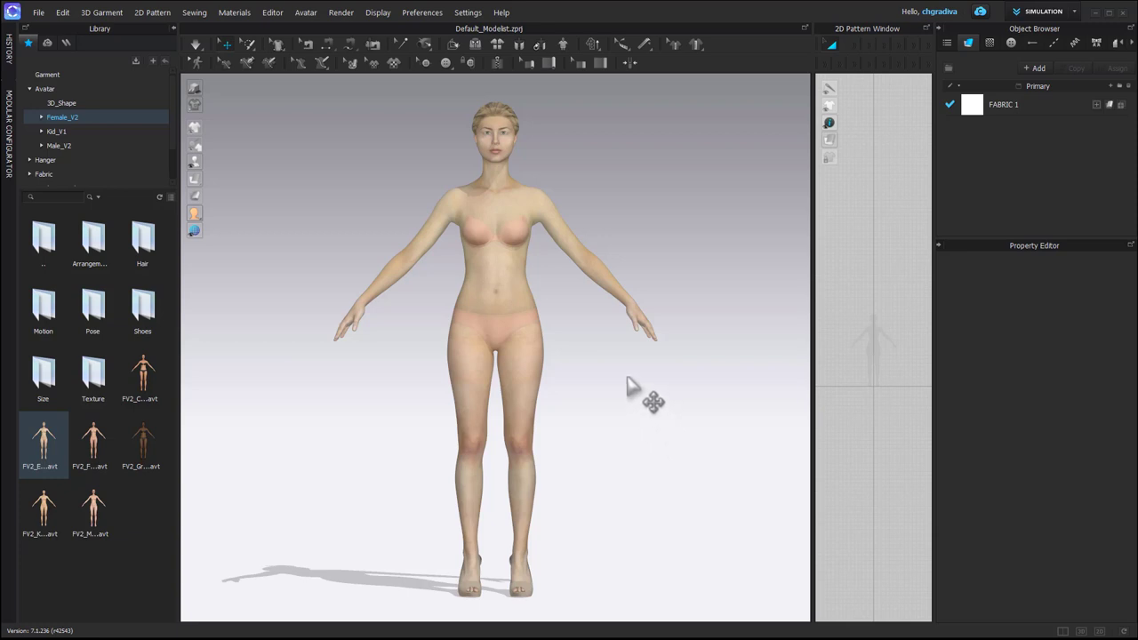
left_click(488, 283)
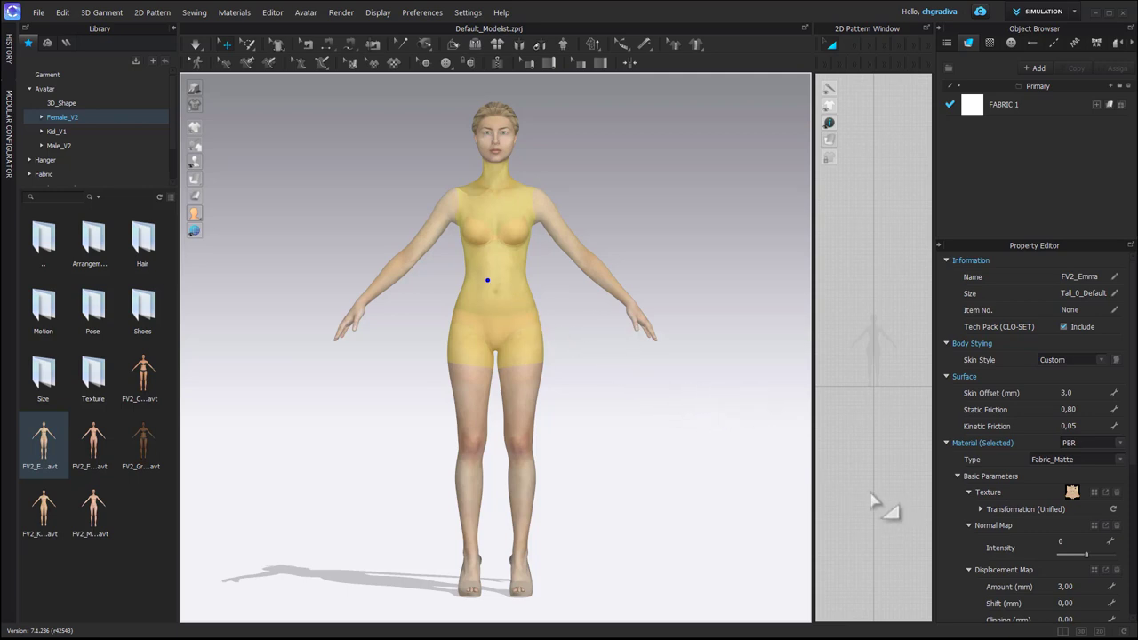
- Open the avatar's body_Covered_Beige.jpg texture for editing in Photoshop
left_click(1107, 499)
left_click(1121, 508)
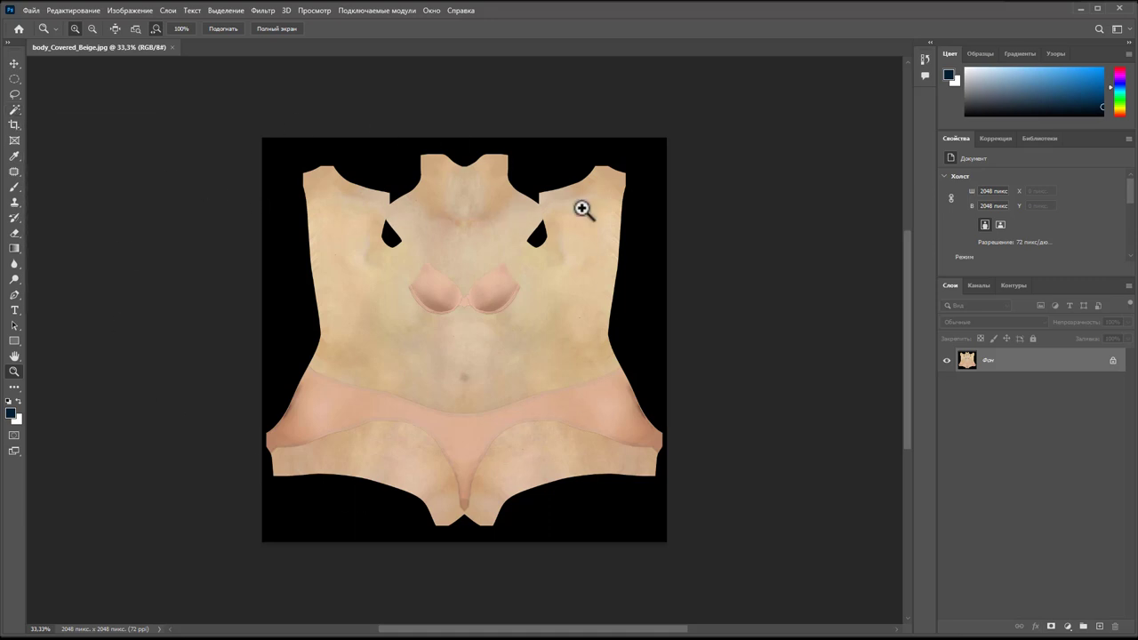
- Open the pink starry nebula JPG from the Desktop, then return to the body_Covered_Beige.jpg document
left_click(32, 11)
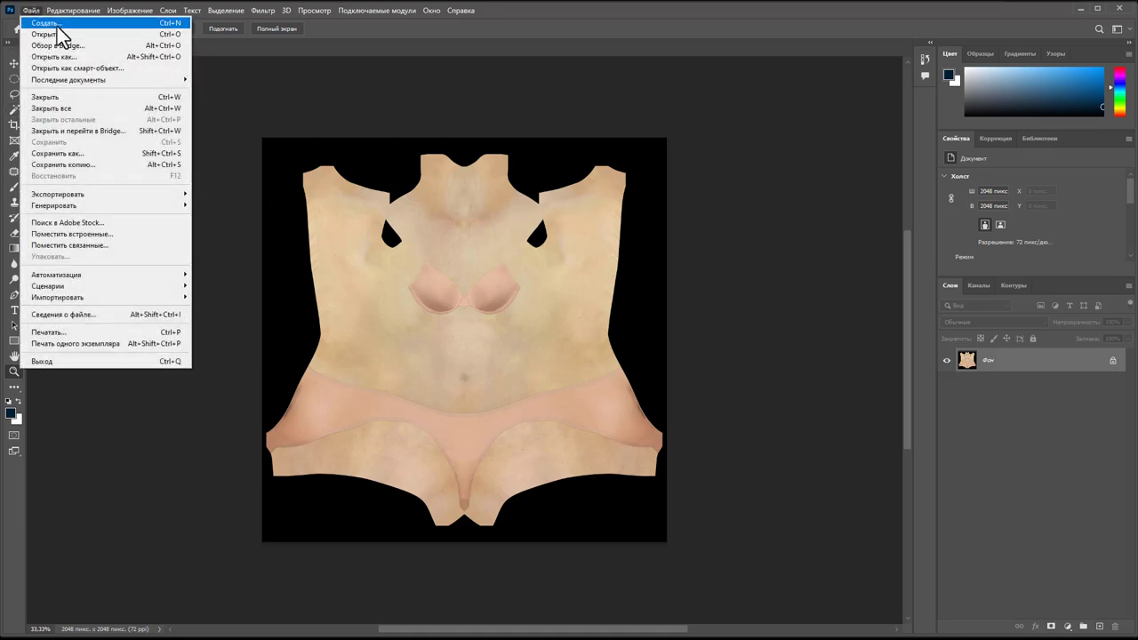
left_click(59, 34)
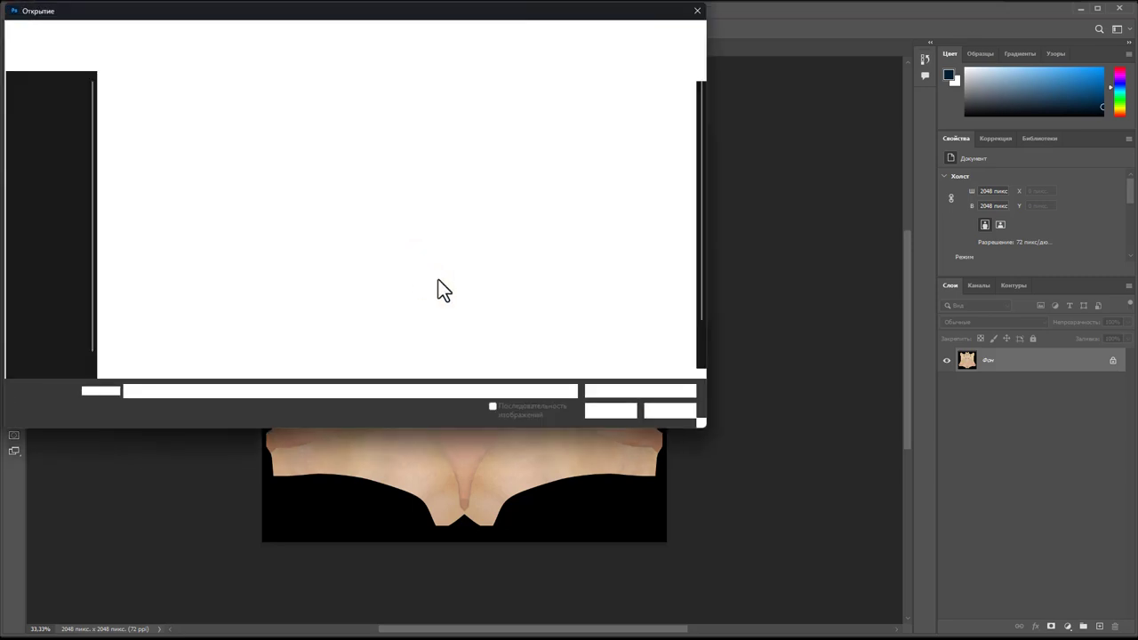
scroll(506, 231, "down", 1)
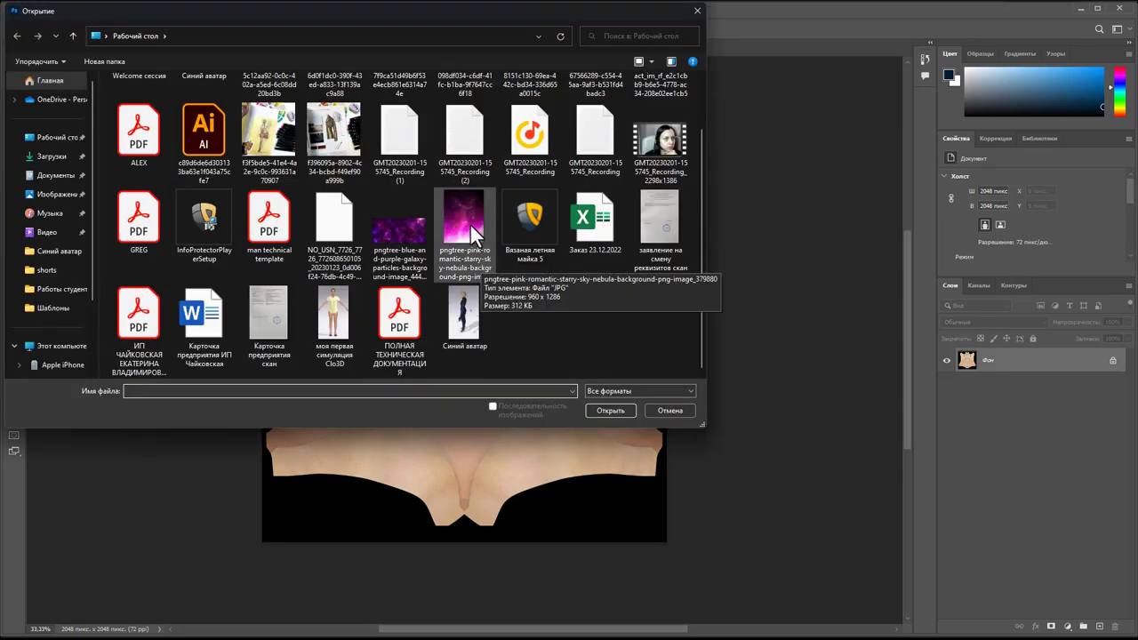
left_click(471, 225)
left_click(614, 410)
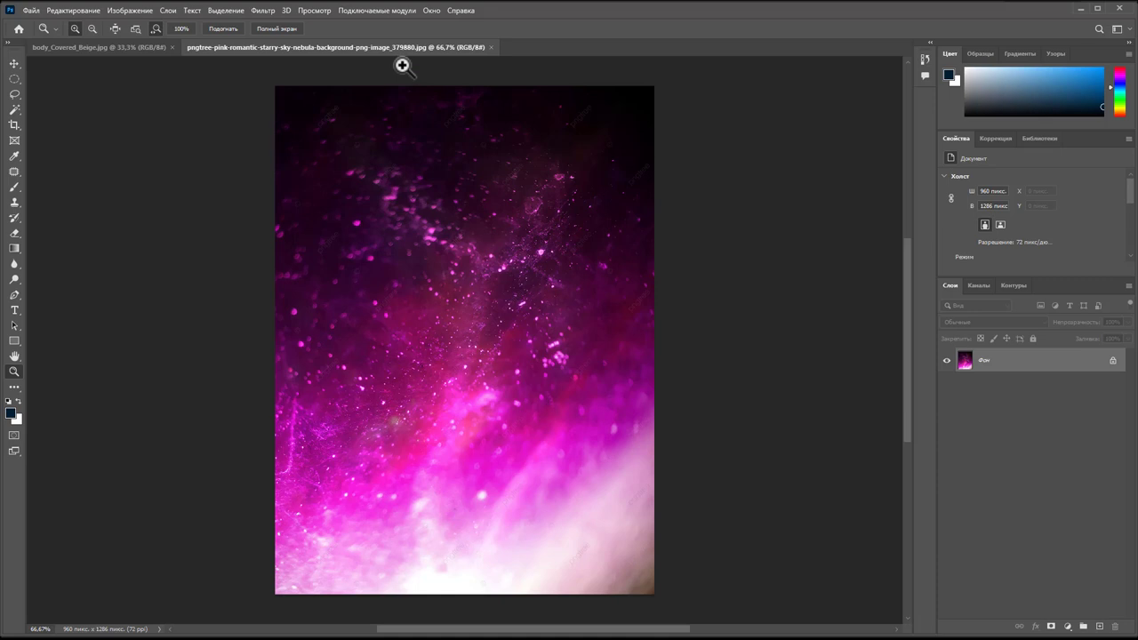
left_click(151, 47)
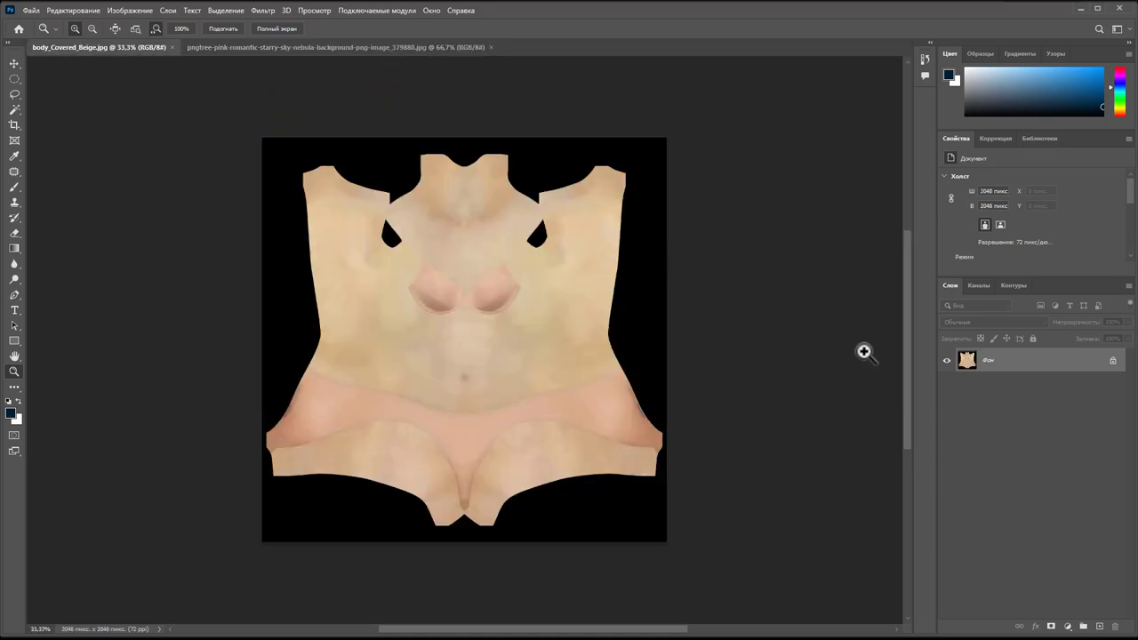
- Move the nebula image into the body texture as a new layer aligned to the top-left corner
left_click_drag(352, 49, 551, 78)
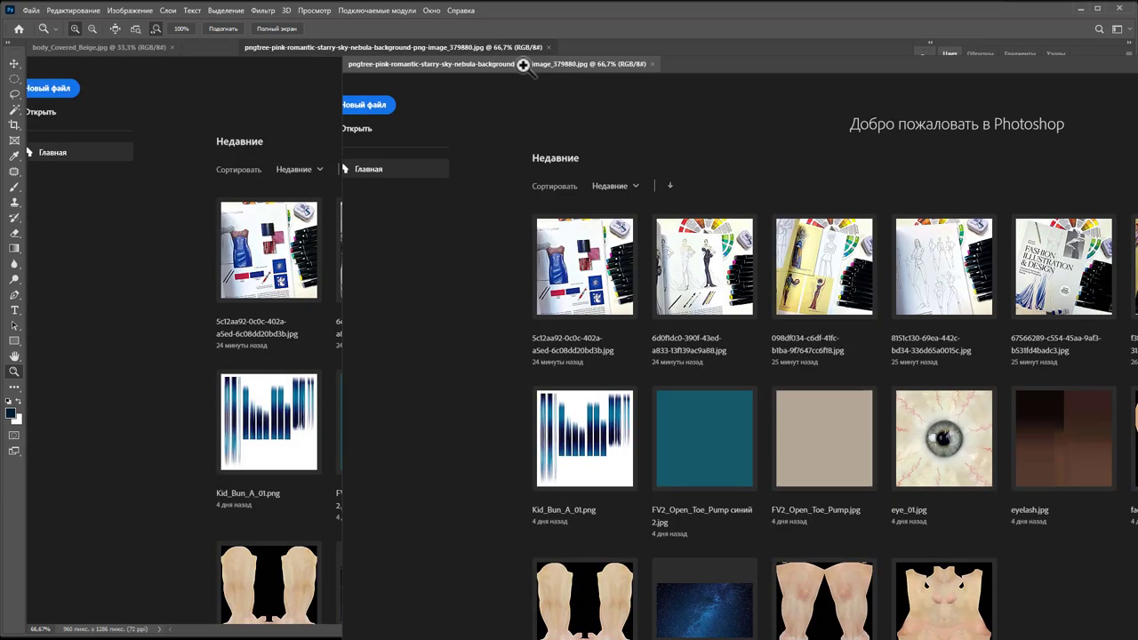
left_click(15, 64)
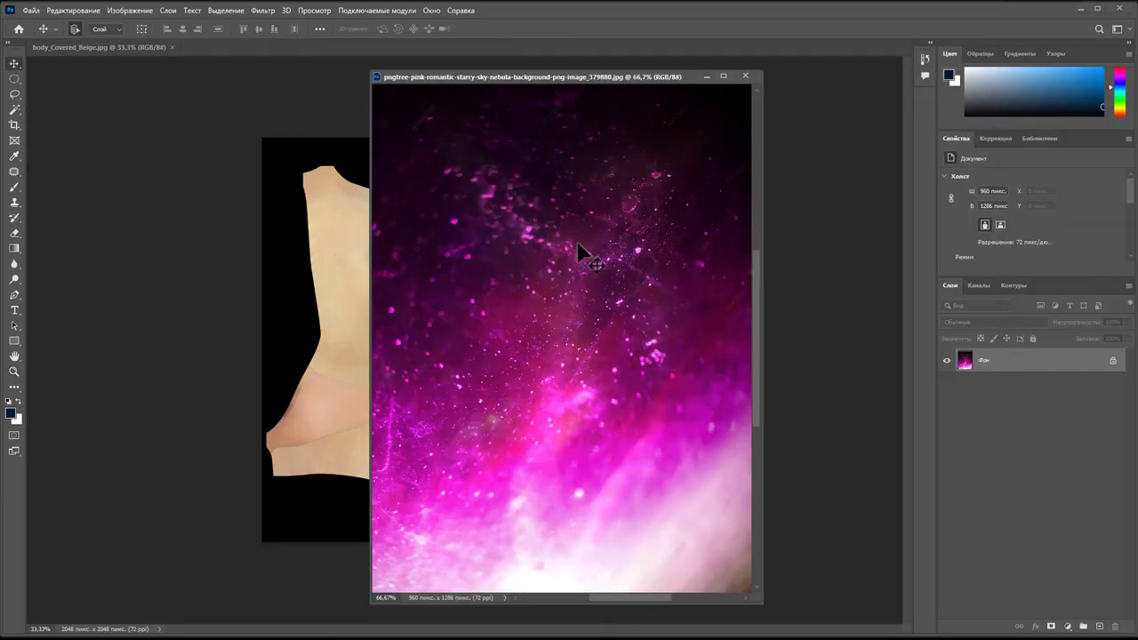
left_click_drag(341, 251, 354, 251)
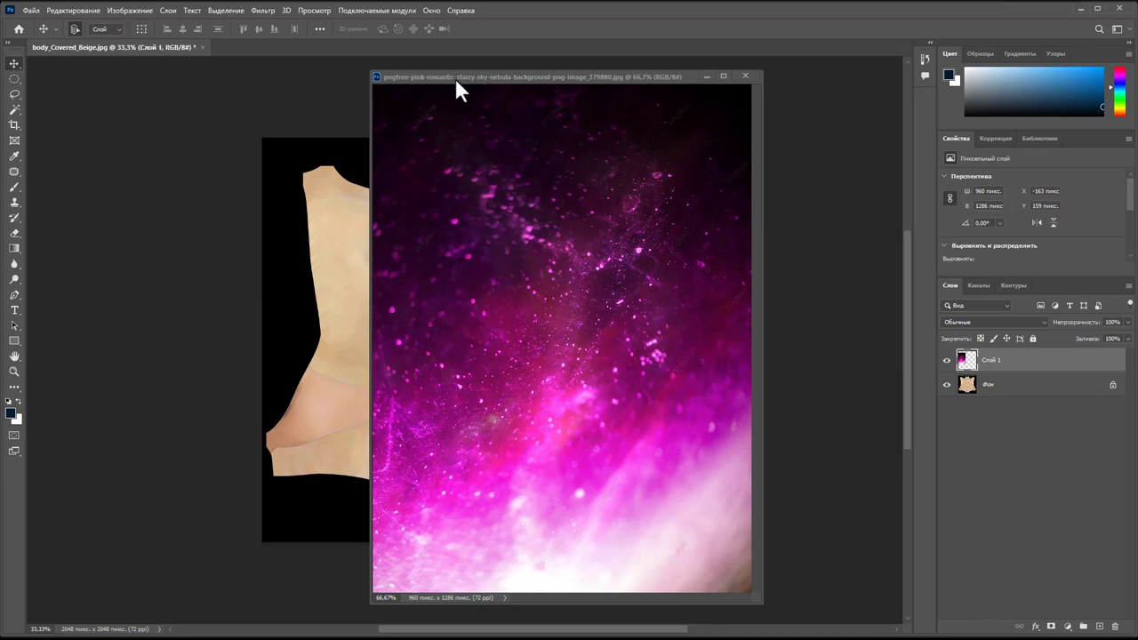
left_click(589, 82)
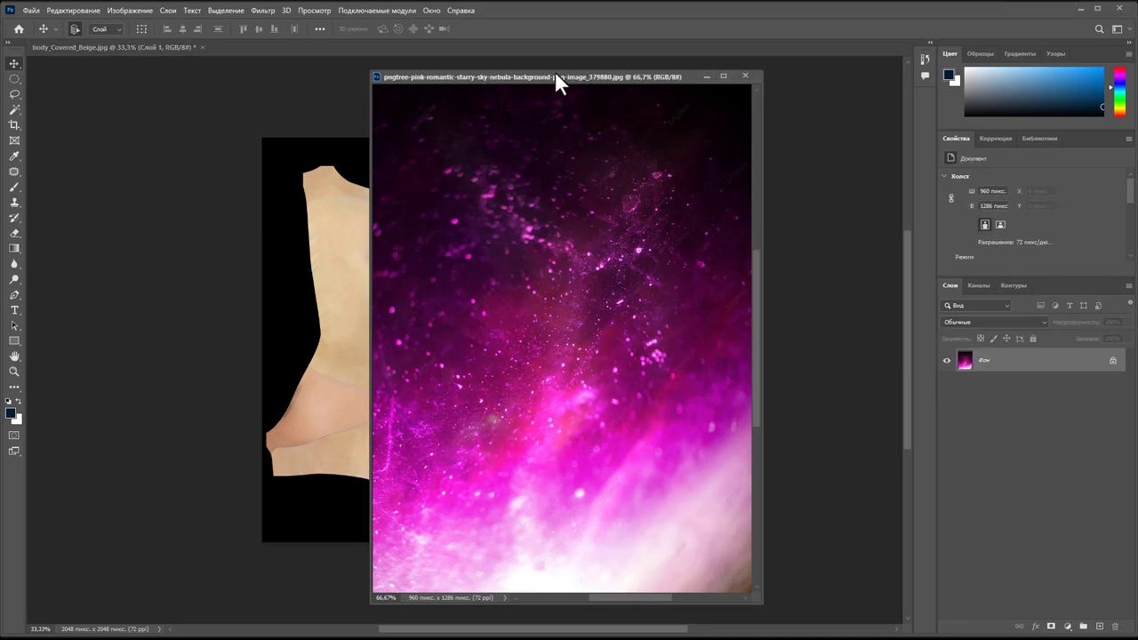
left_click_drag(548, 77, 427, 62)
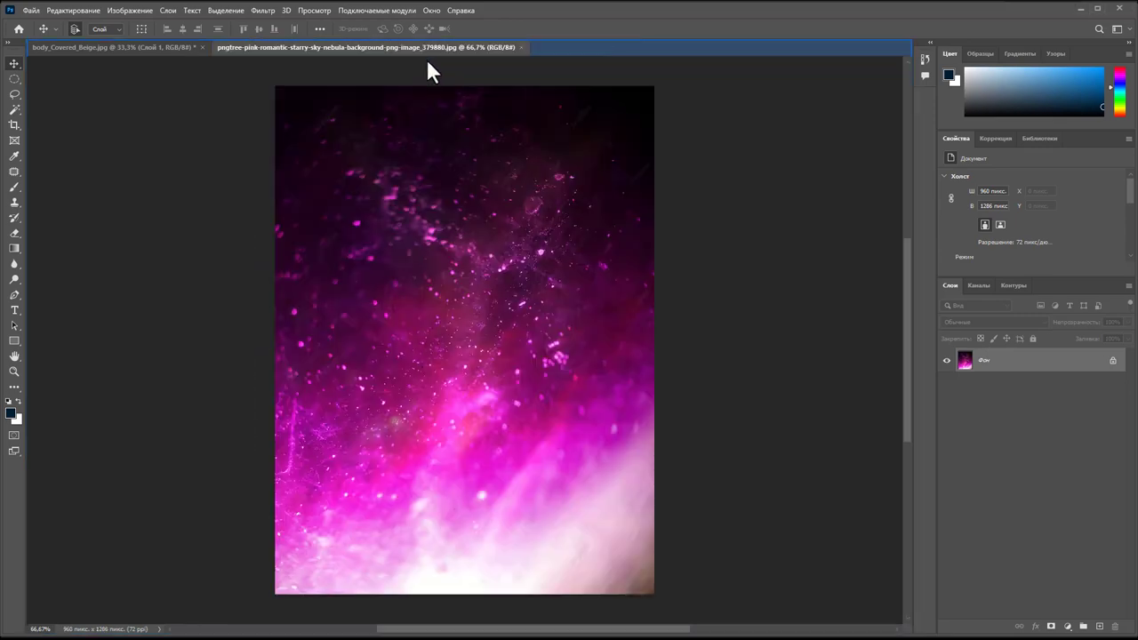
left_click_drag(469, 241, 496, 303)
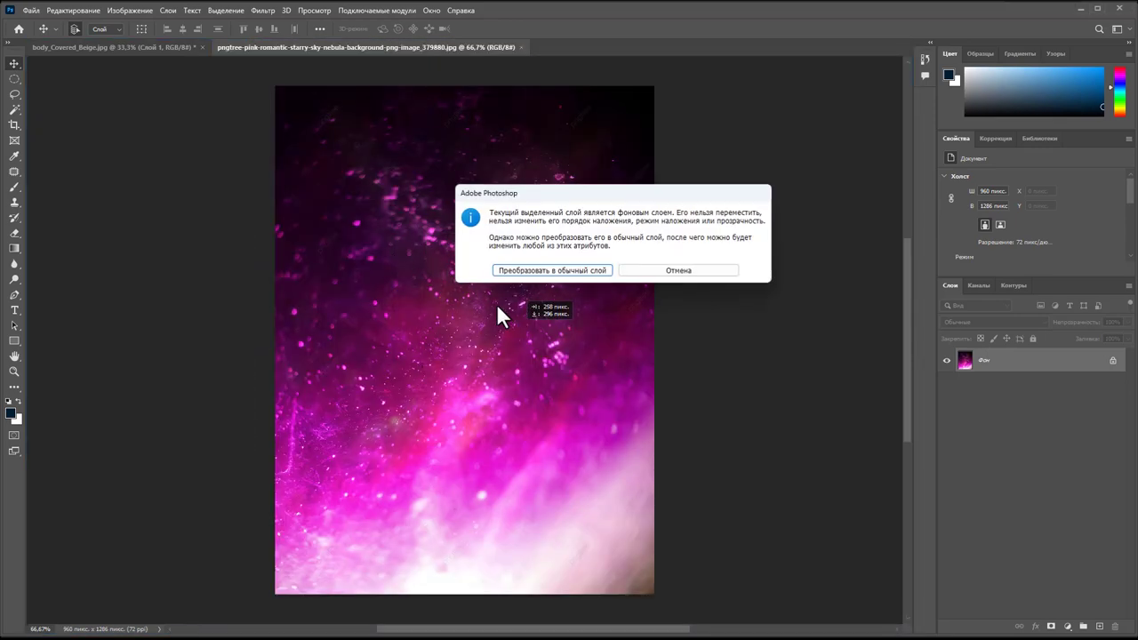
left_click(681, 272)
left_click_drag(507, 262, 425, 294)
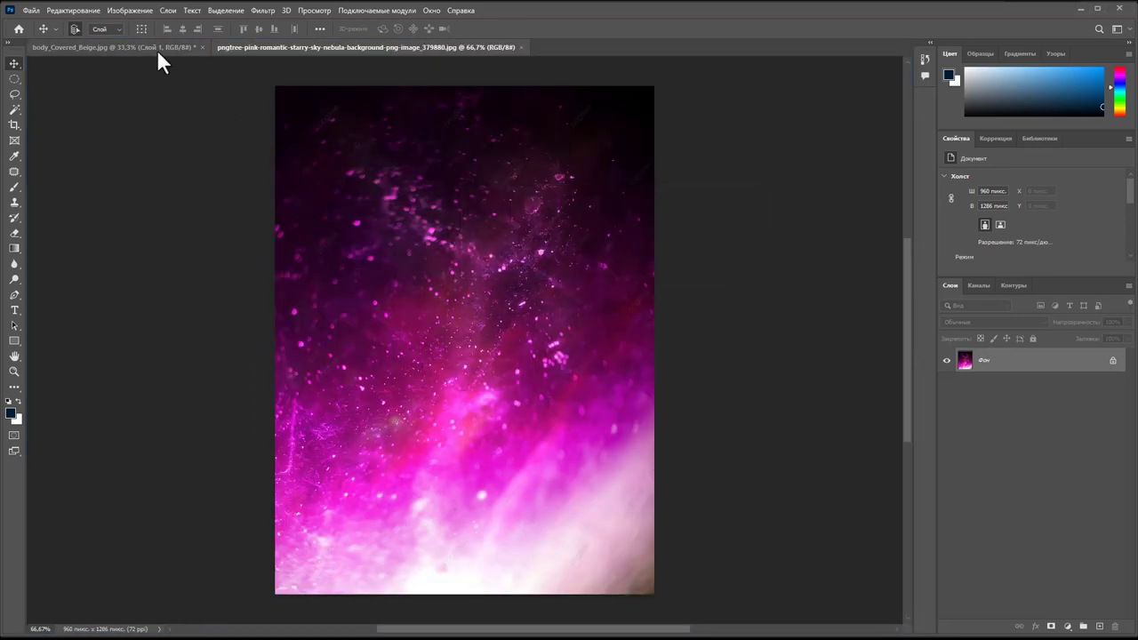
mouse_move(319, 209)
left_mouse_down()
mouse_move(338, 250)
mouse_move(317, 231)
left_mouse_up()
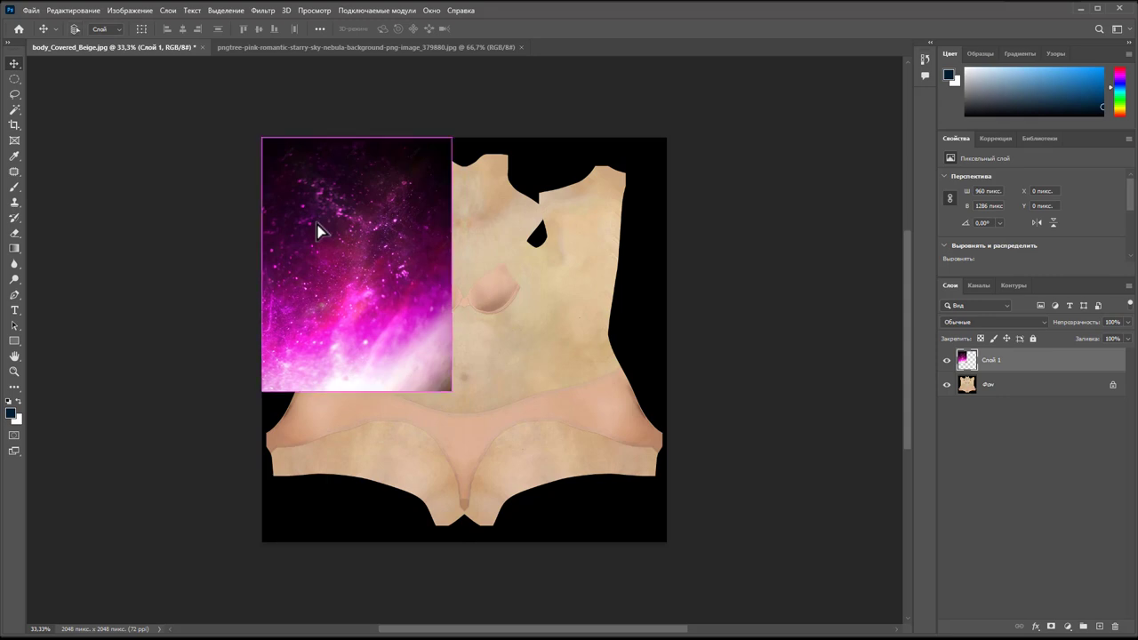
- Scale the nebula layer to 2048 × 2609 px so it covers the whole canvas
key("ctrl+t")
left_click_drag(451, 389, 608, 514)
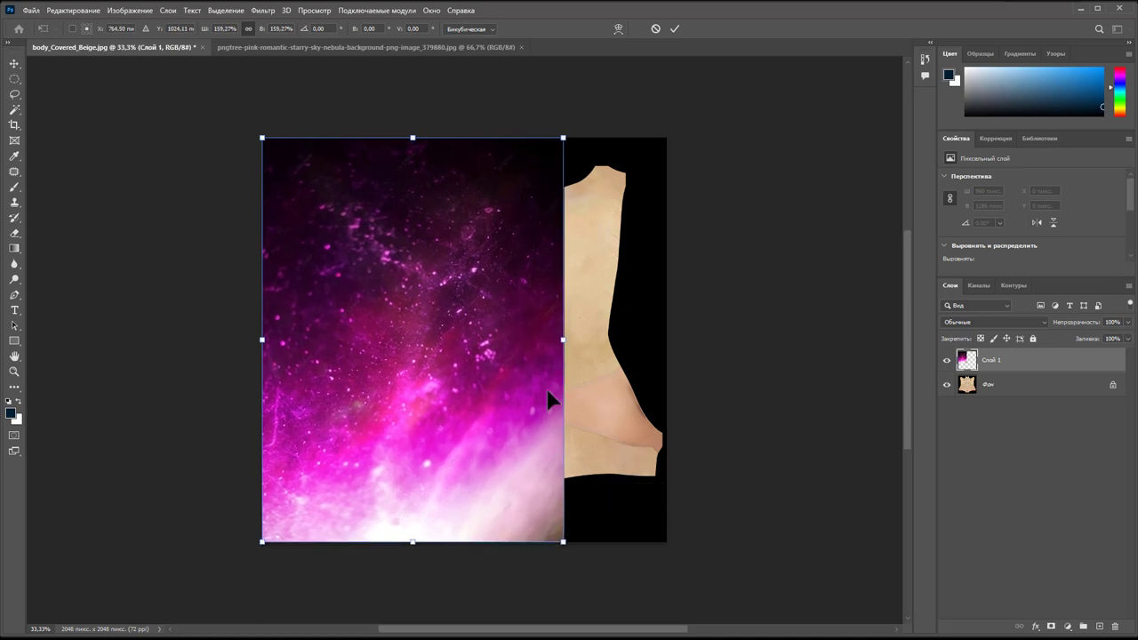
left_click_drag(563, 340, 667, 341)
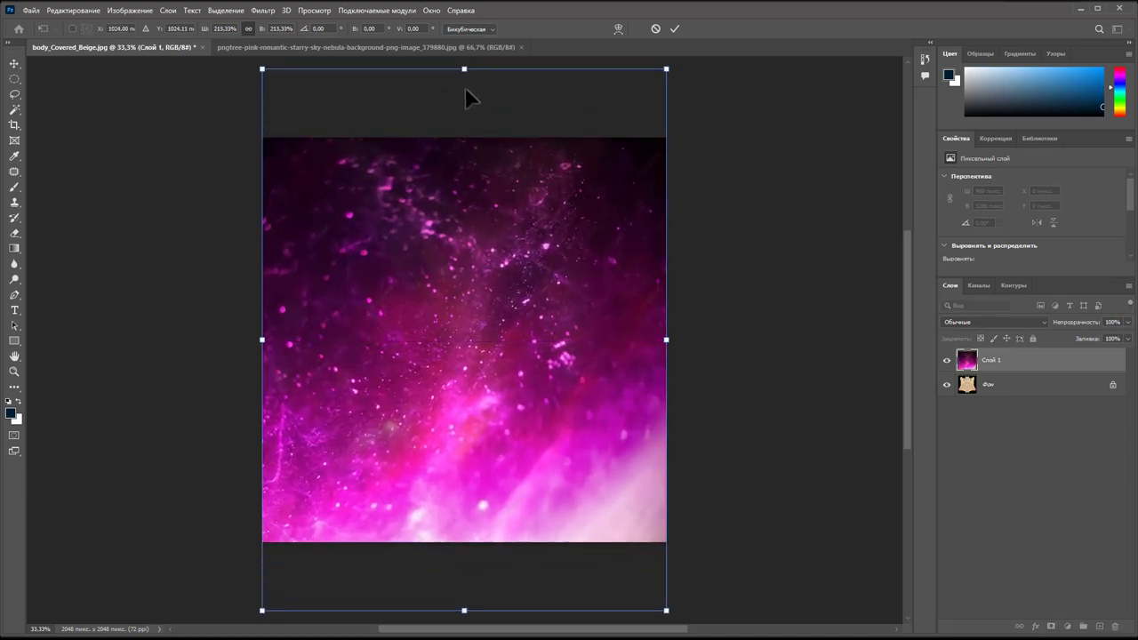
mouse_move(464, 68)
left_mouse_down()
mouse_move(468, 142)
mouse_move(469, 96)
left_mouse_up()
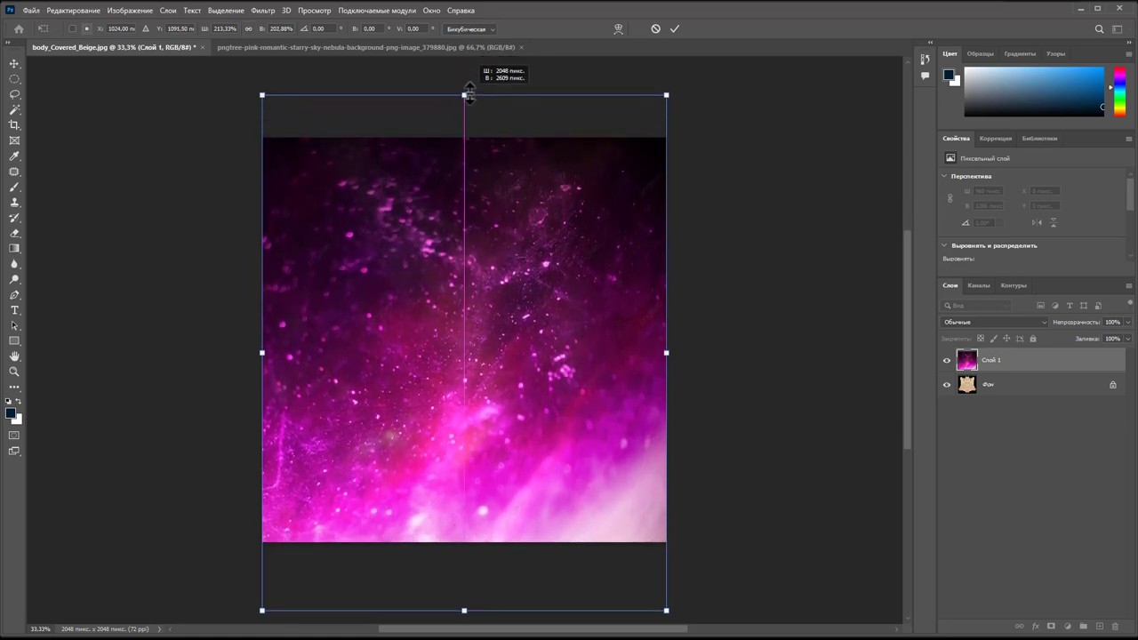
key("Return")
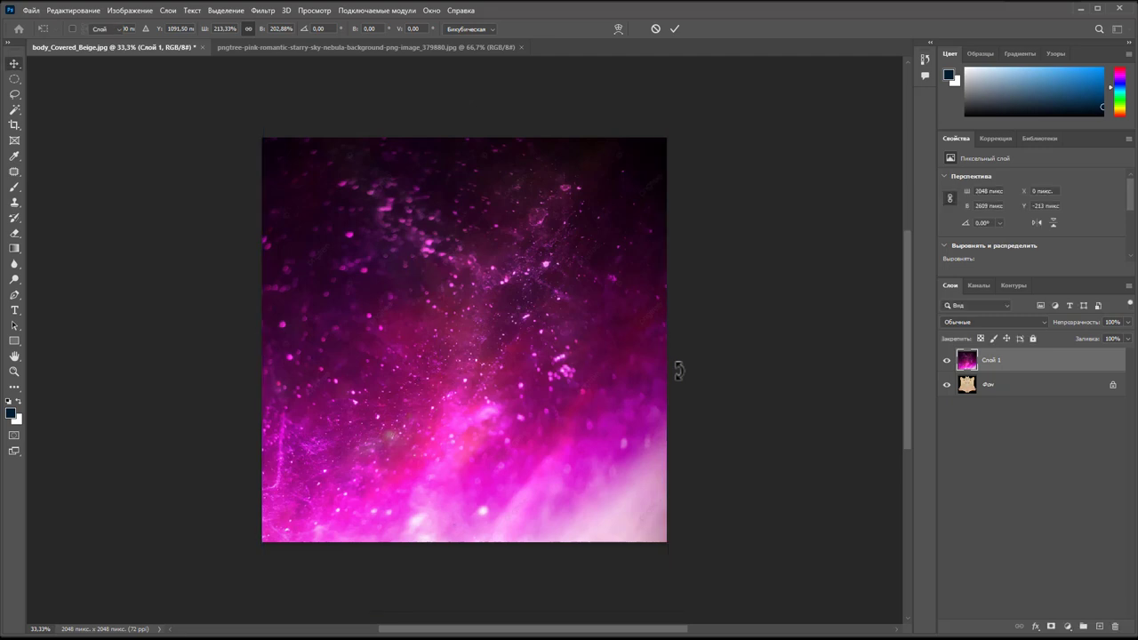
- Hide the nebula and select the black background plus both armholes around the body
left_click(947, 360)
left_click(987, 384)
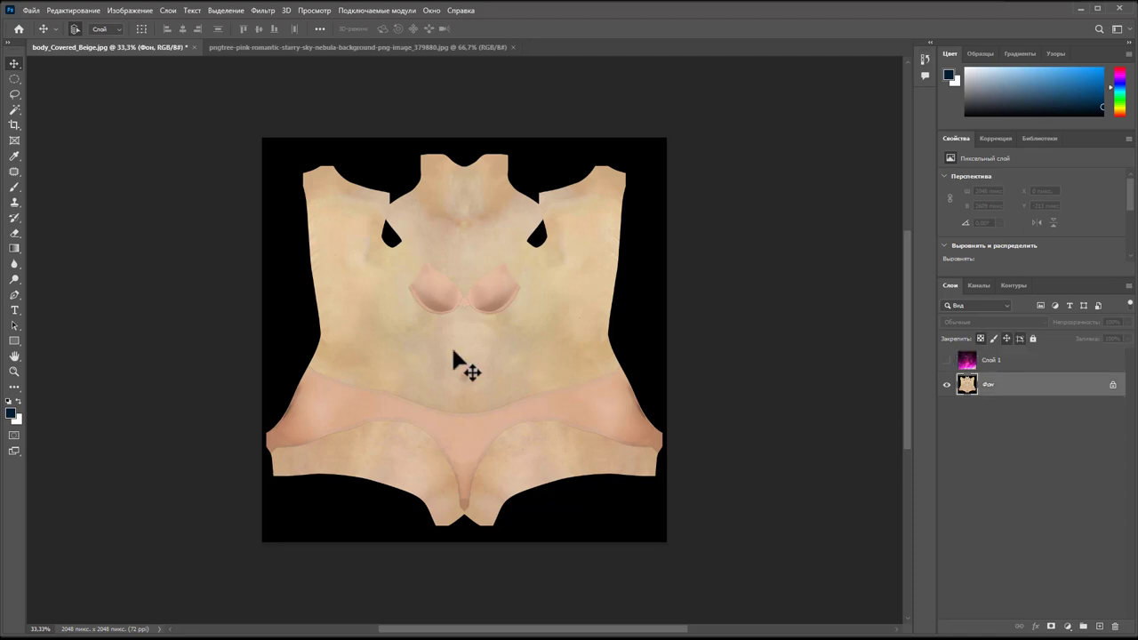
left_click(14, 109)
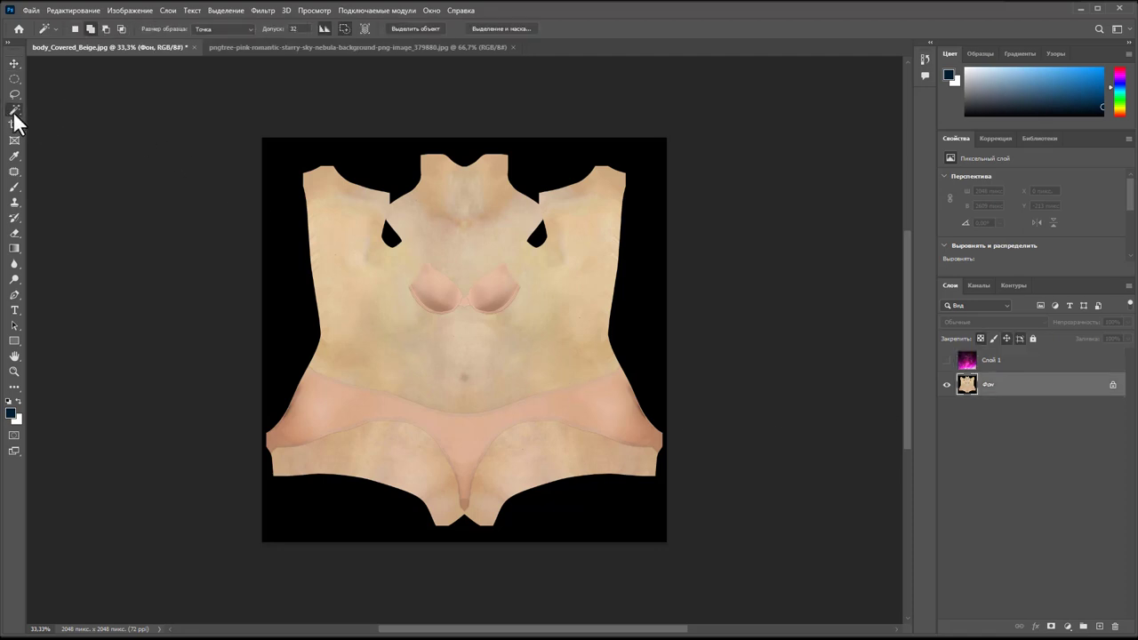
left_click(287, 289)
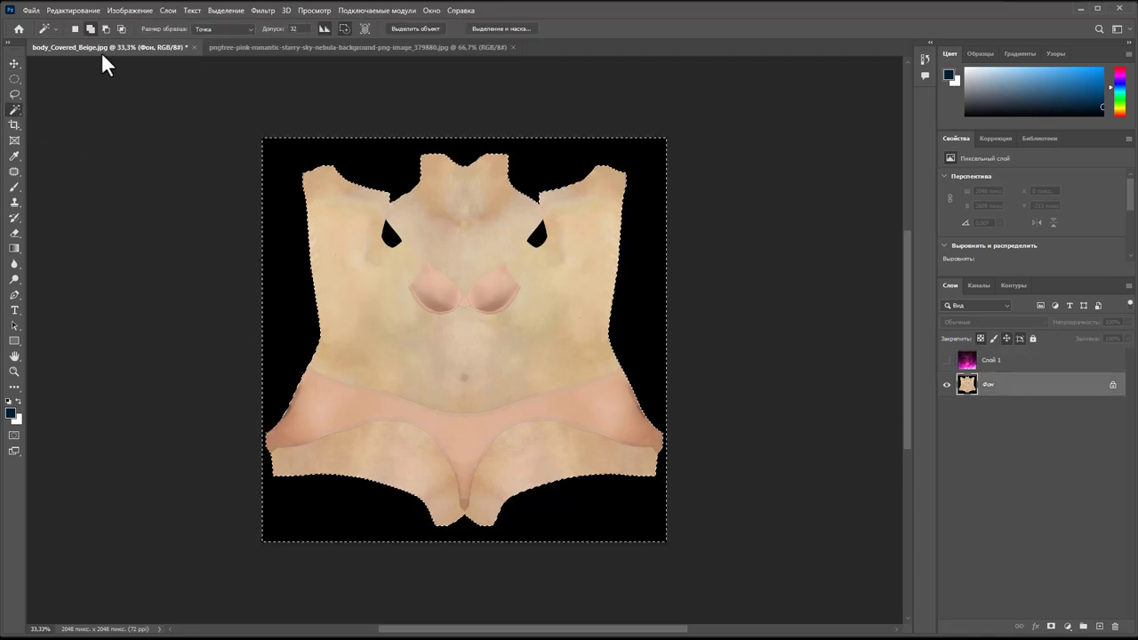
left_click(391, 237)
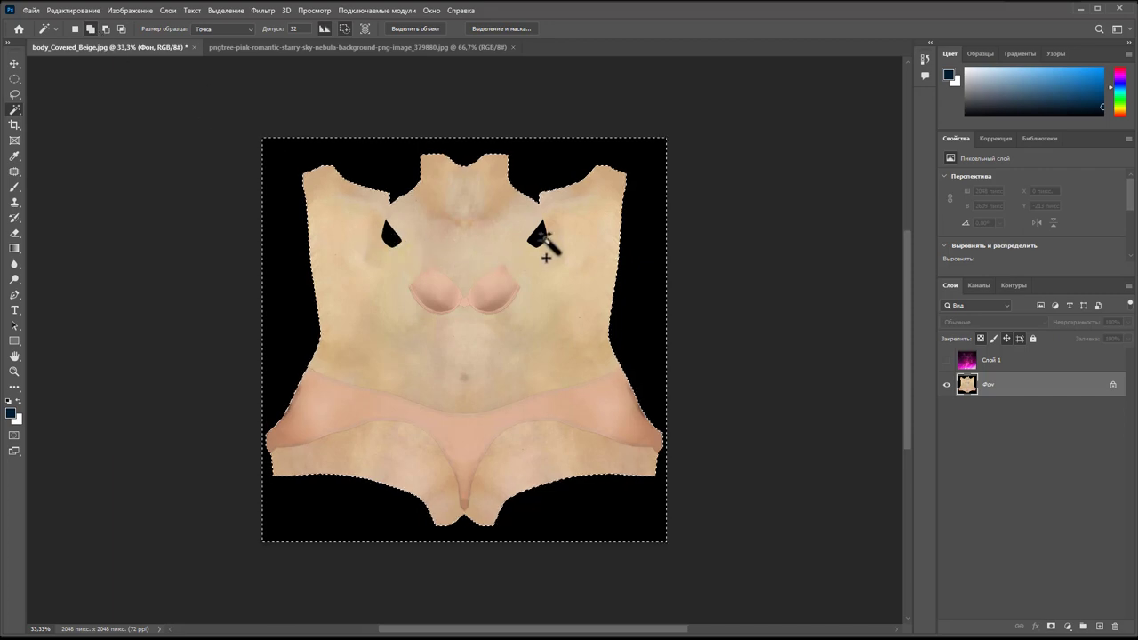
left_click(534, 236)
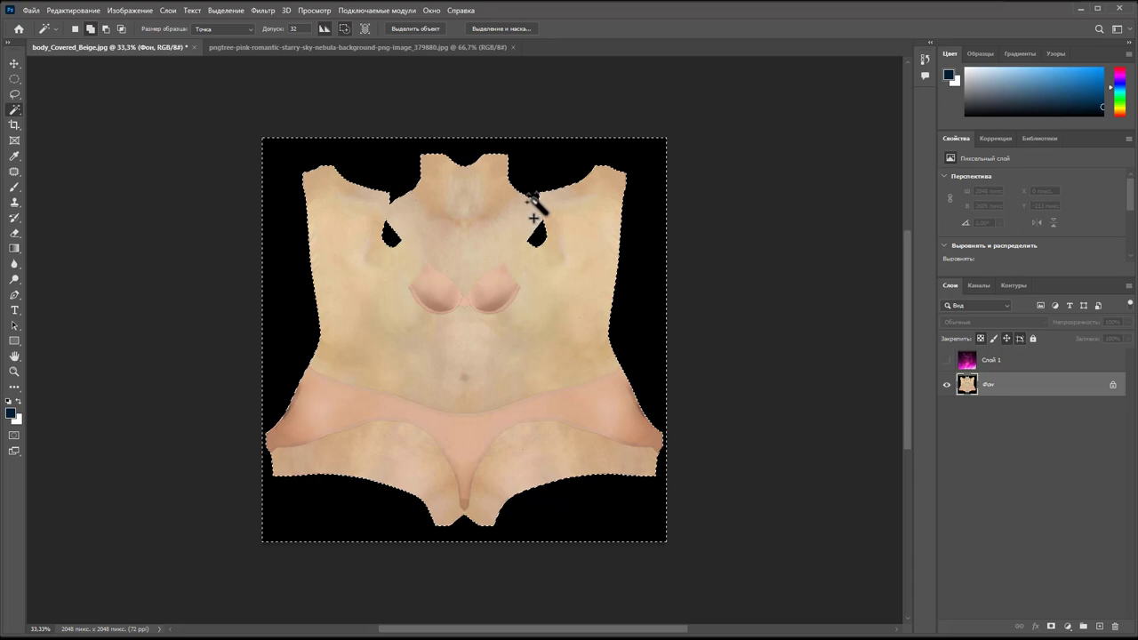
- Invert to the body shape, copy it onto new layer Слой 2, and hide the background
right_click(531, 198)
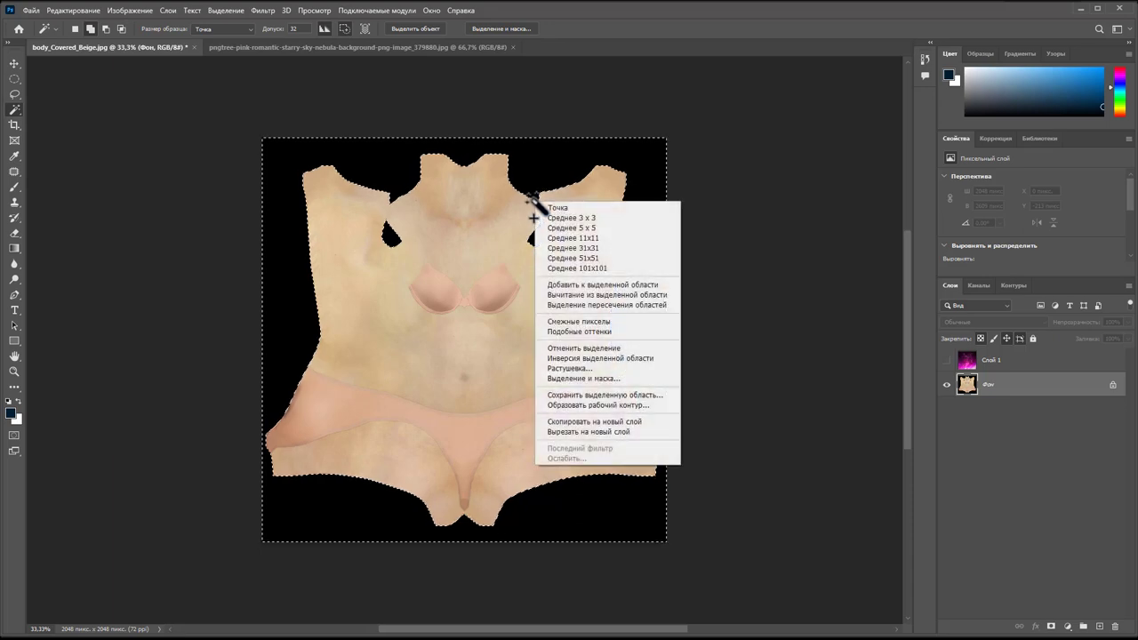
left_click(573, 358)
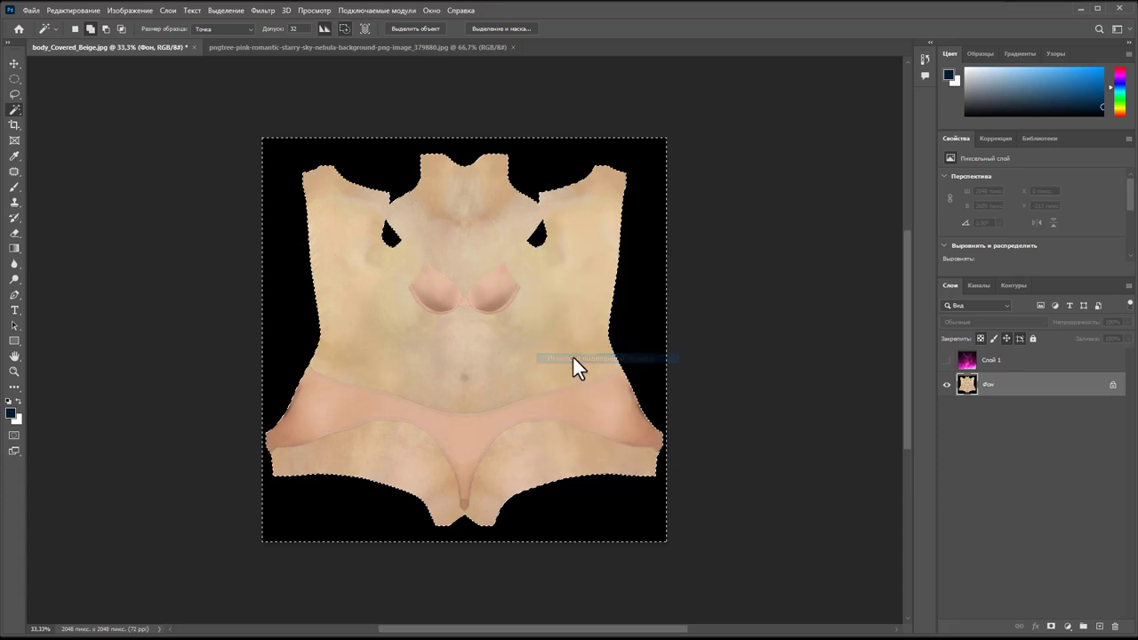
right_click(512, 339)
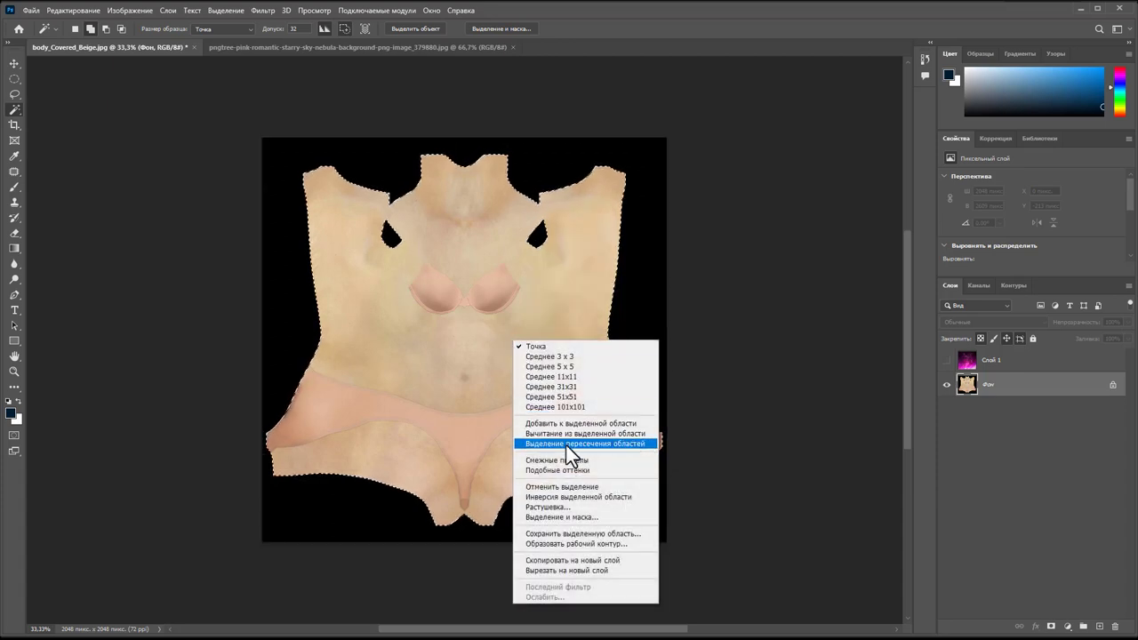
left_click(566, 561)
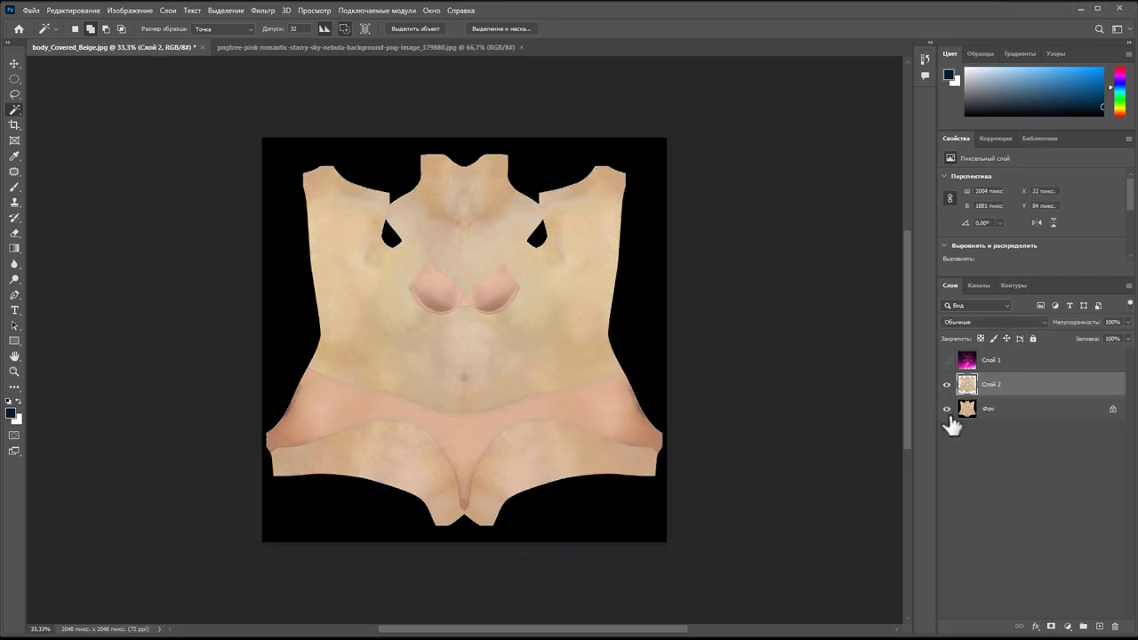
left_click(946, 409)
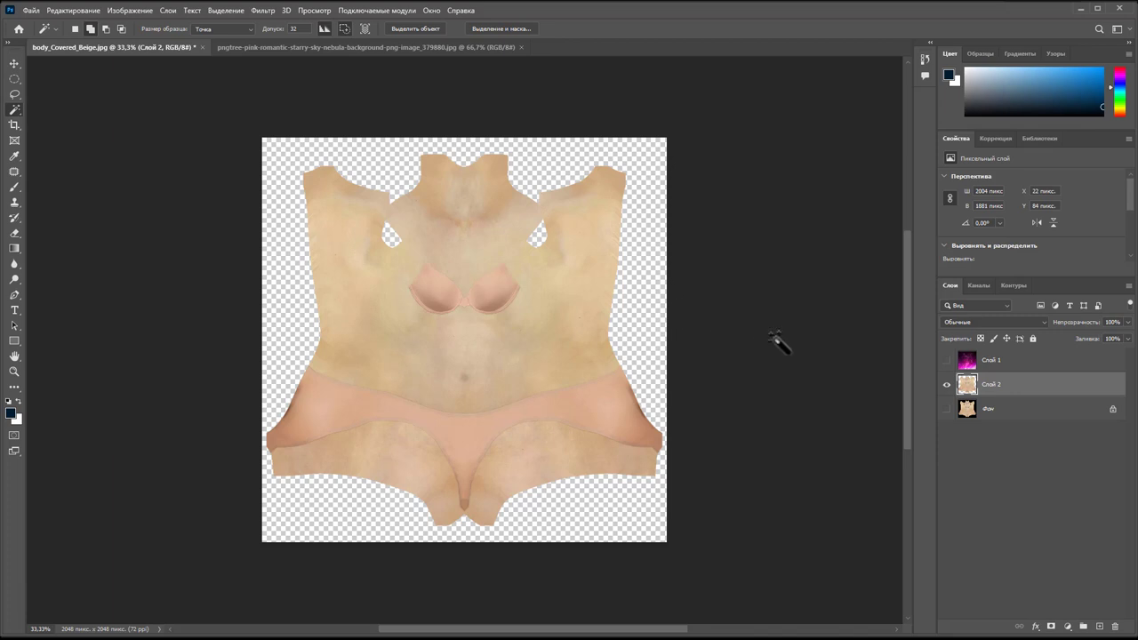
- Select the empty area around the body on Слой 2, then show and activate nebula layer Слой 1
left_click(1009, 366)
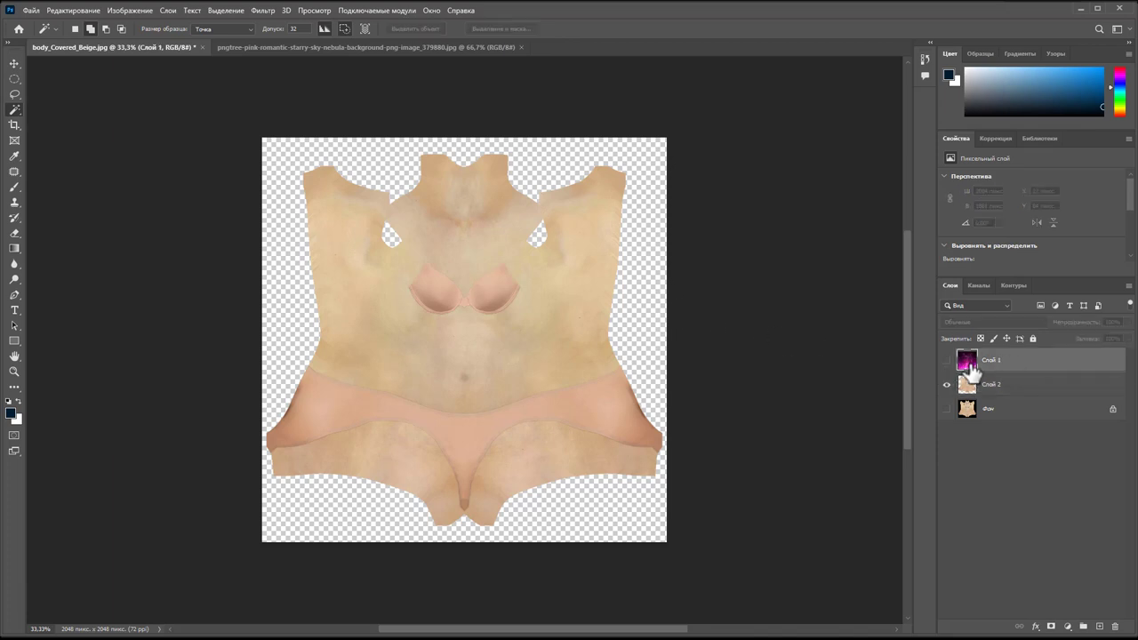
left_click(946, 360)
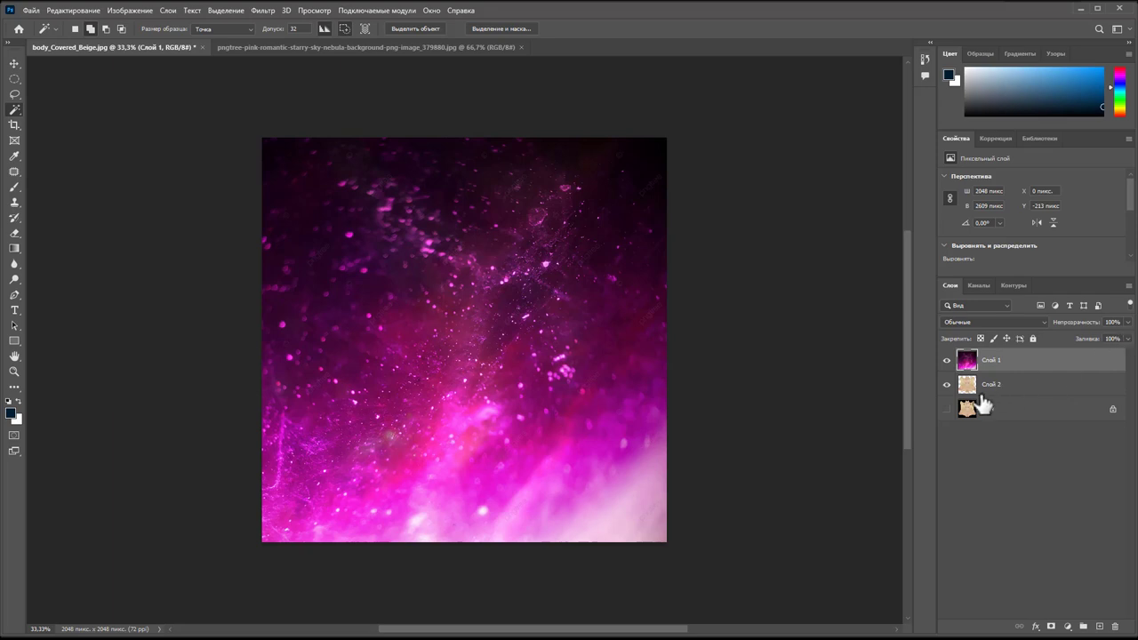
left_click(995, 388)
left_click(947, 360)
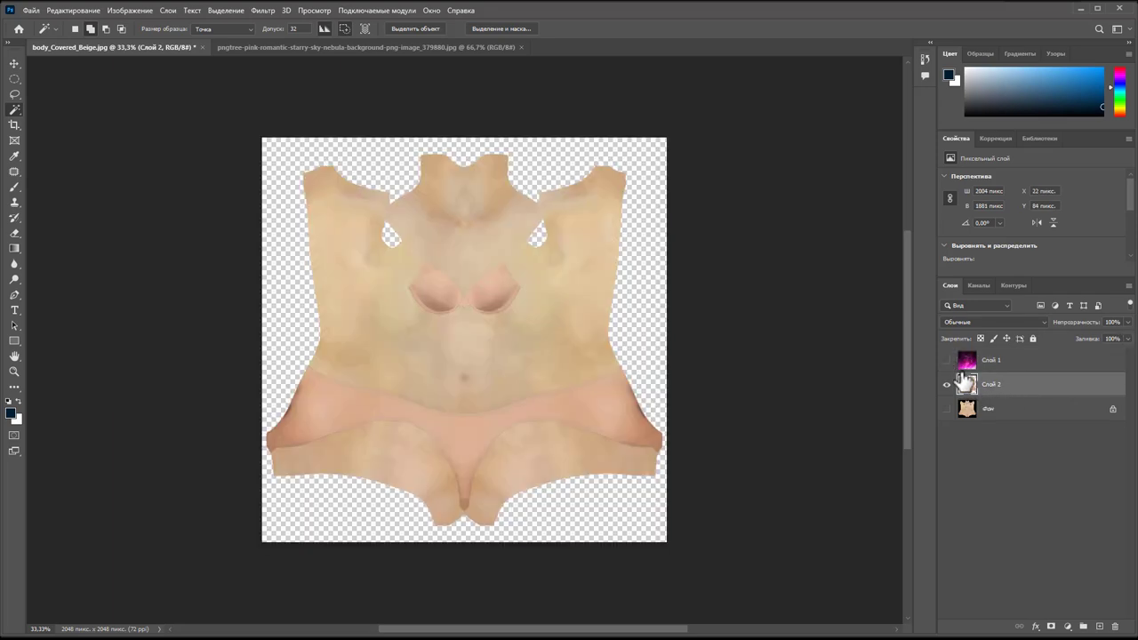
left_click(537, 235)
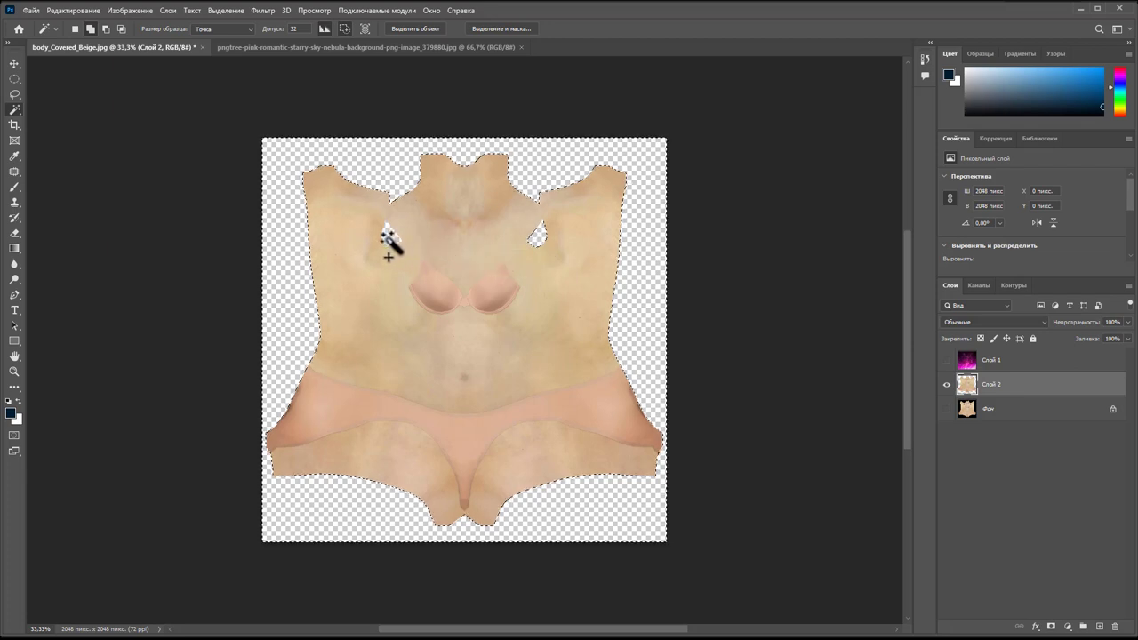
left_click(1000, 369)
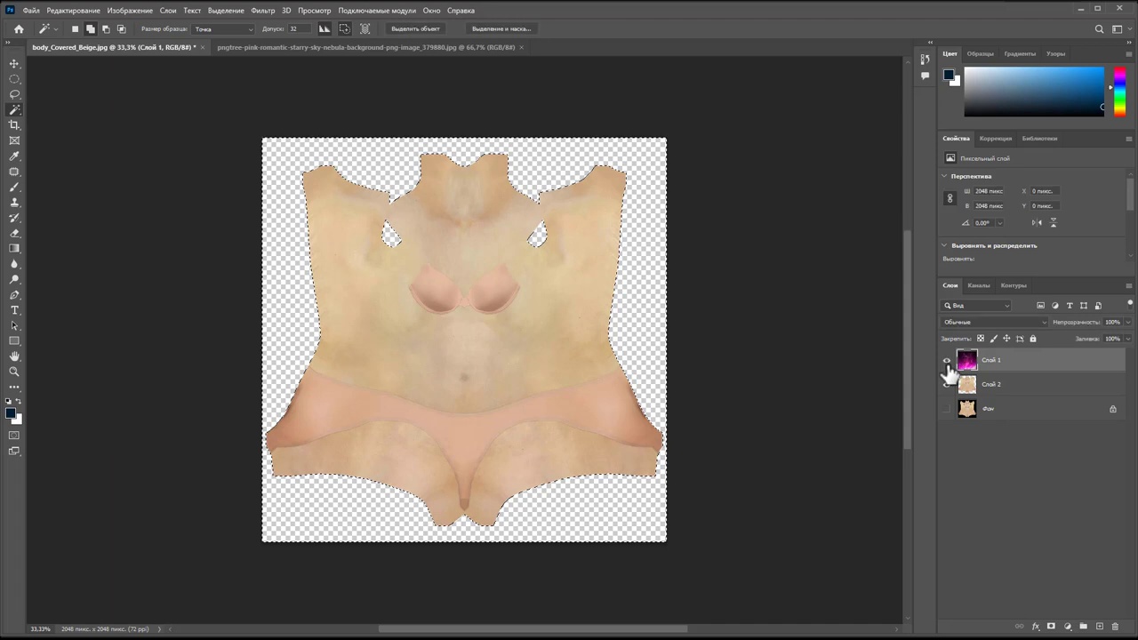
left_click(945, 360)
left_click(946, 408)
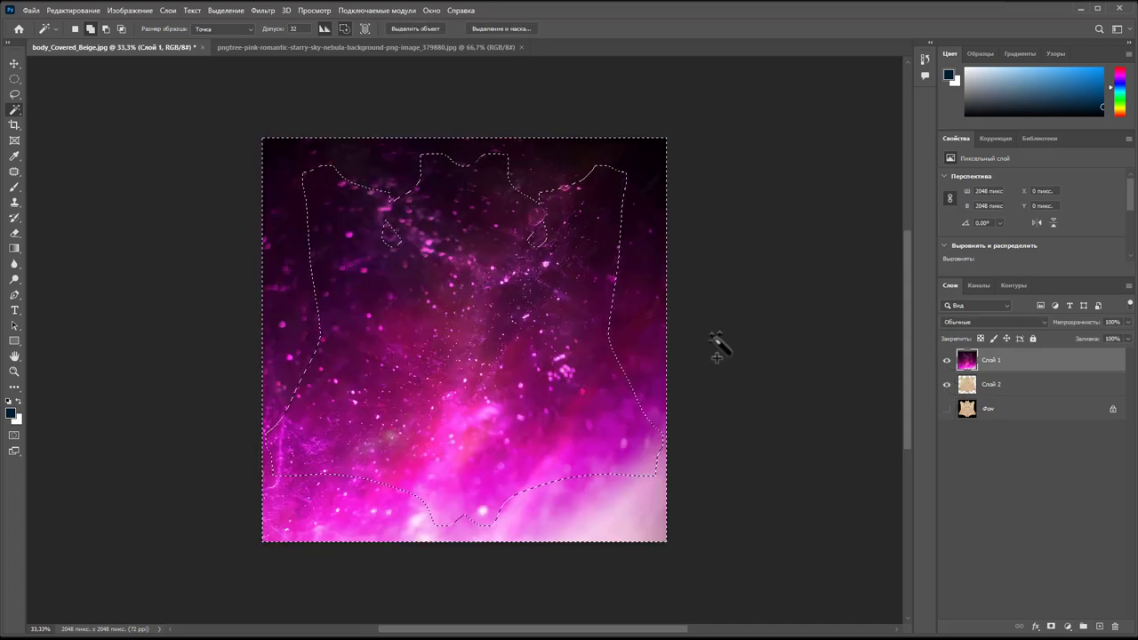
- Erase the nebula outside the body outline, deselect, and restore the layer's opacity to 100%
key("Delete")
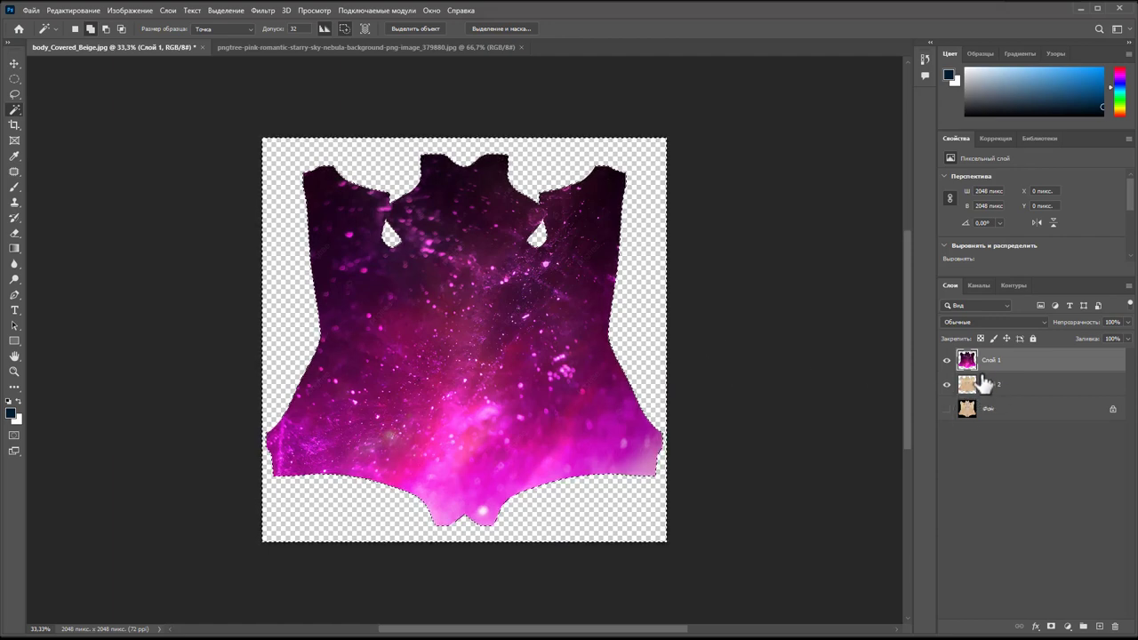
key("ctrl+d")
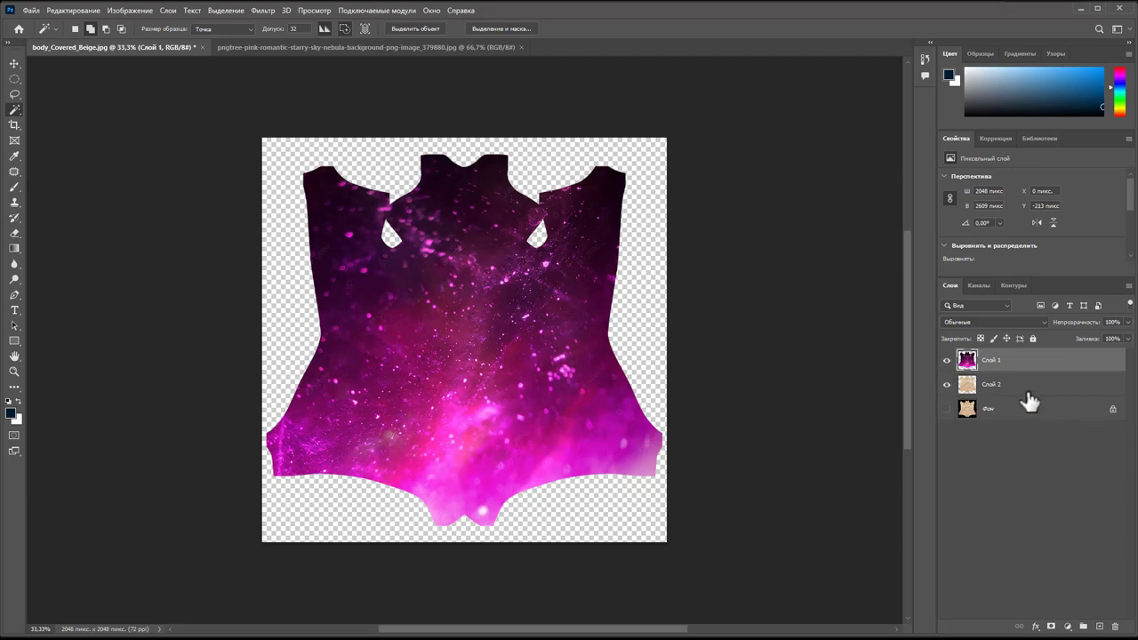
left_click(1126, 338)
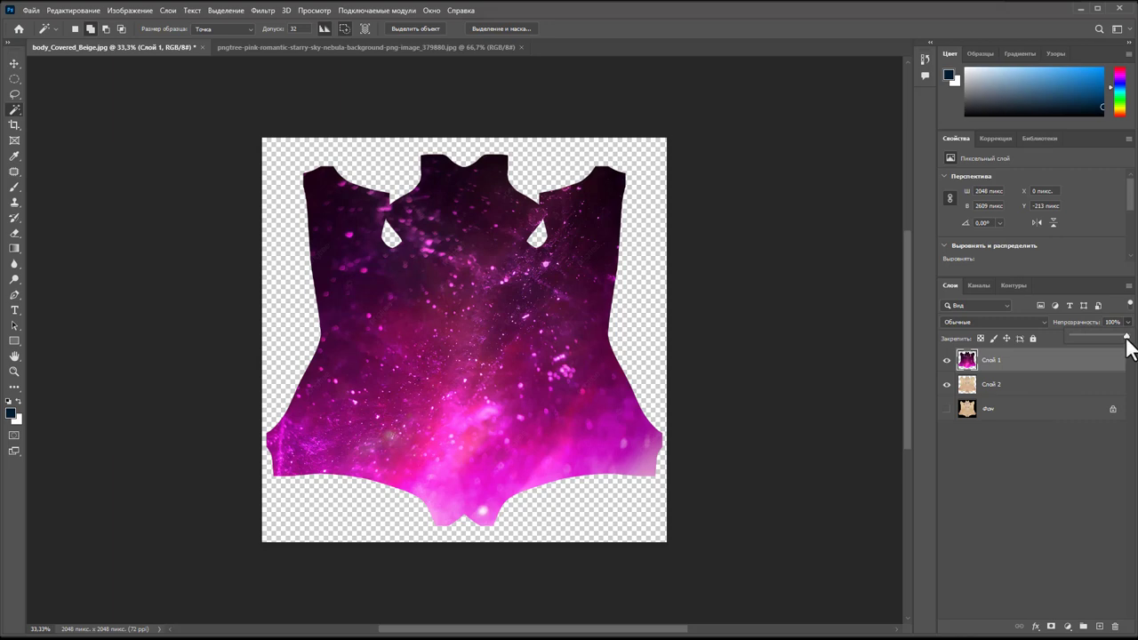
left_click_drag(1125, 338, 1106, 340)
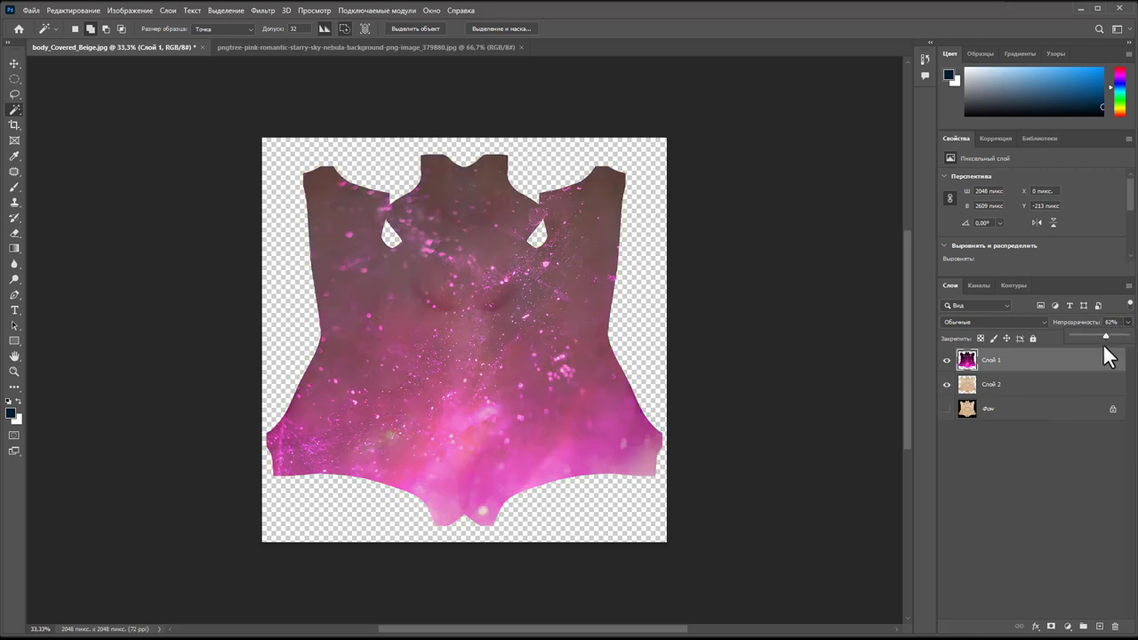
left_click_drag(1098, 338, 1129, 342)
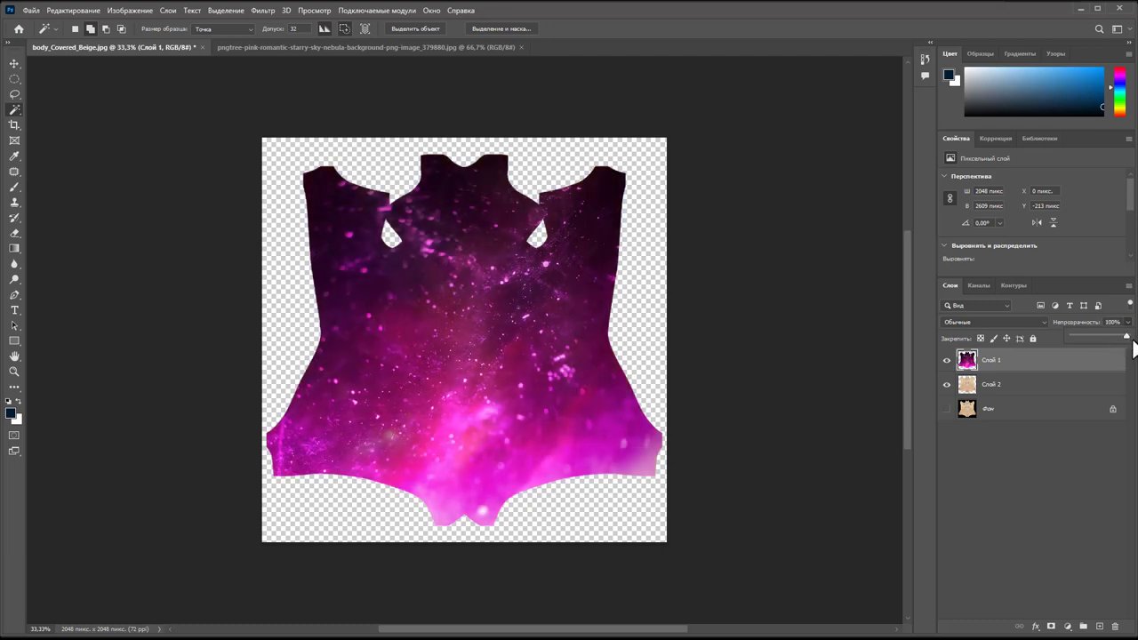
- Preview the nebula layer's blend modes and settle on Linear Dodge (Add)
left_click(1043, 322)
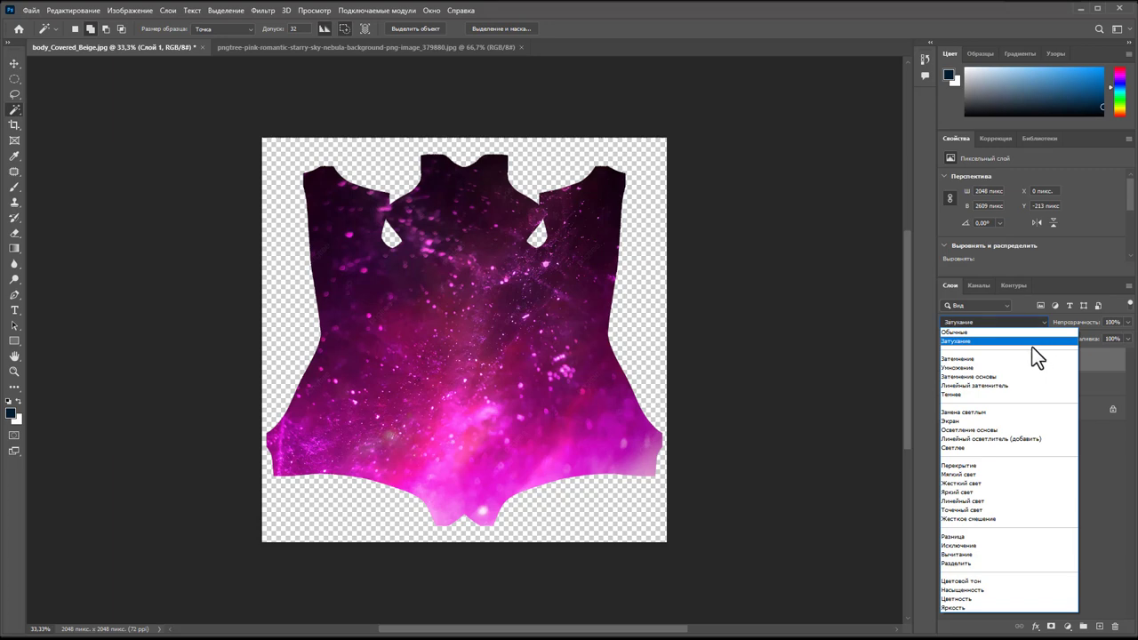
key("Down")
key("Down")
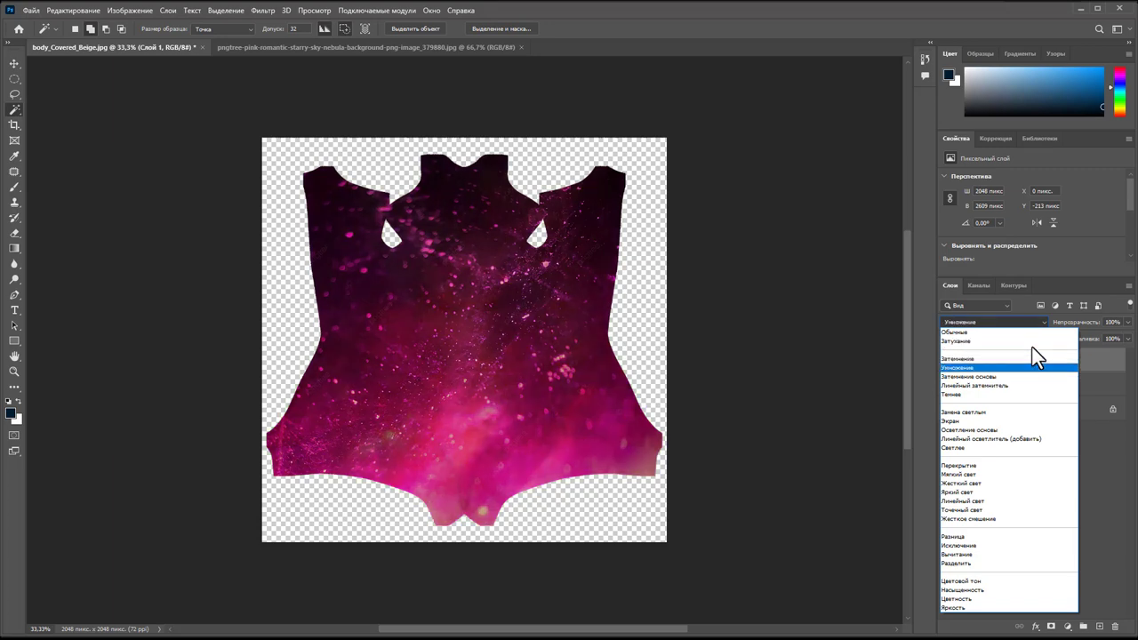
key("Down")
key("Down")
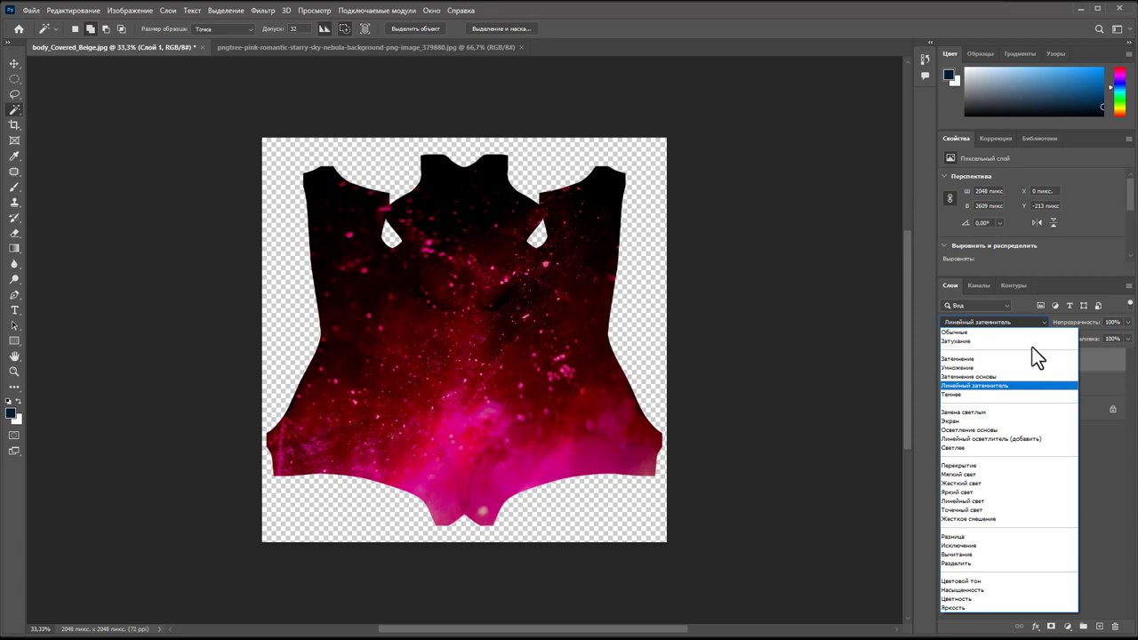
key("Down")
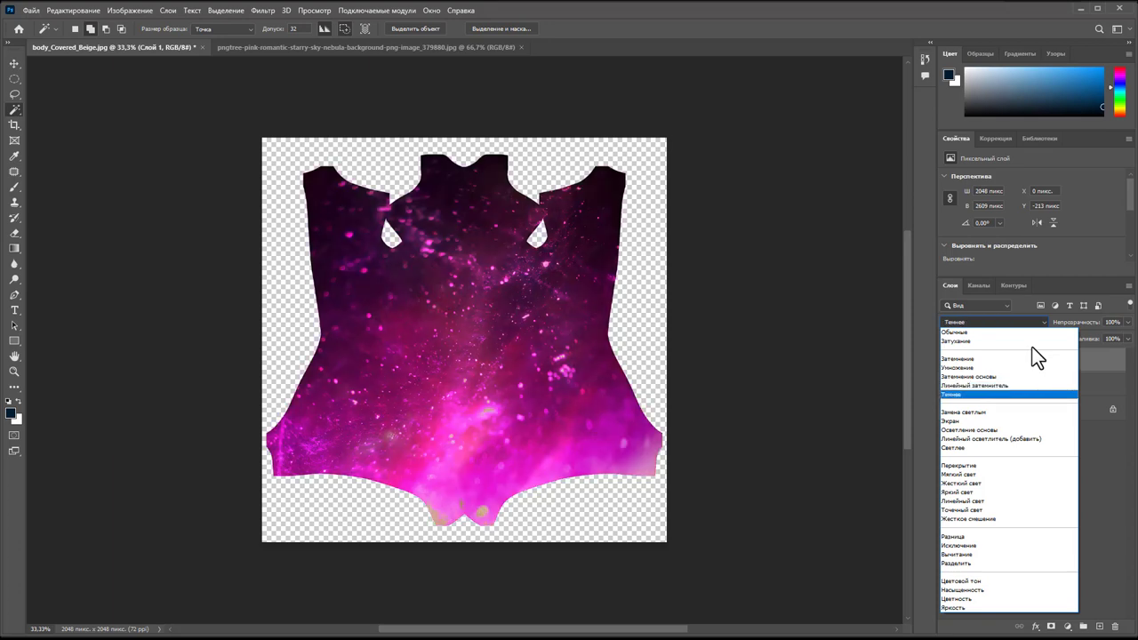
key("Down")
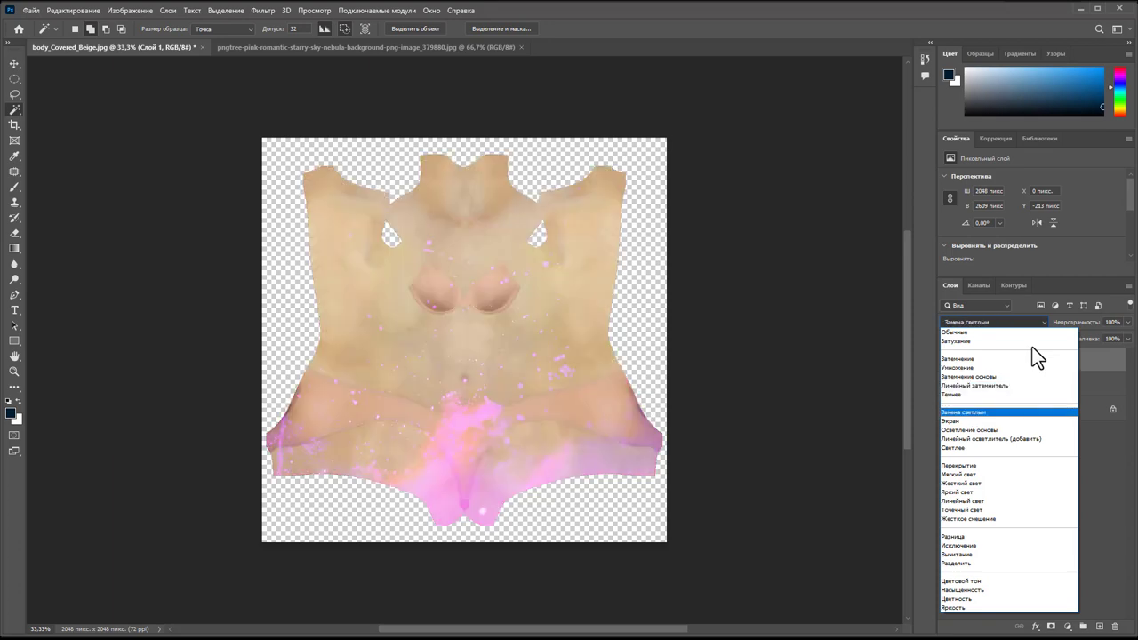
key("Down")
key("Down")
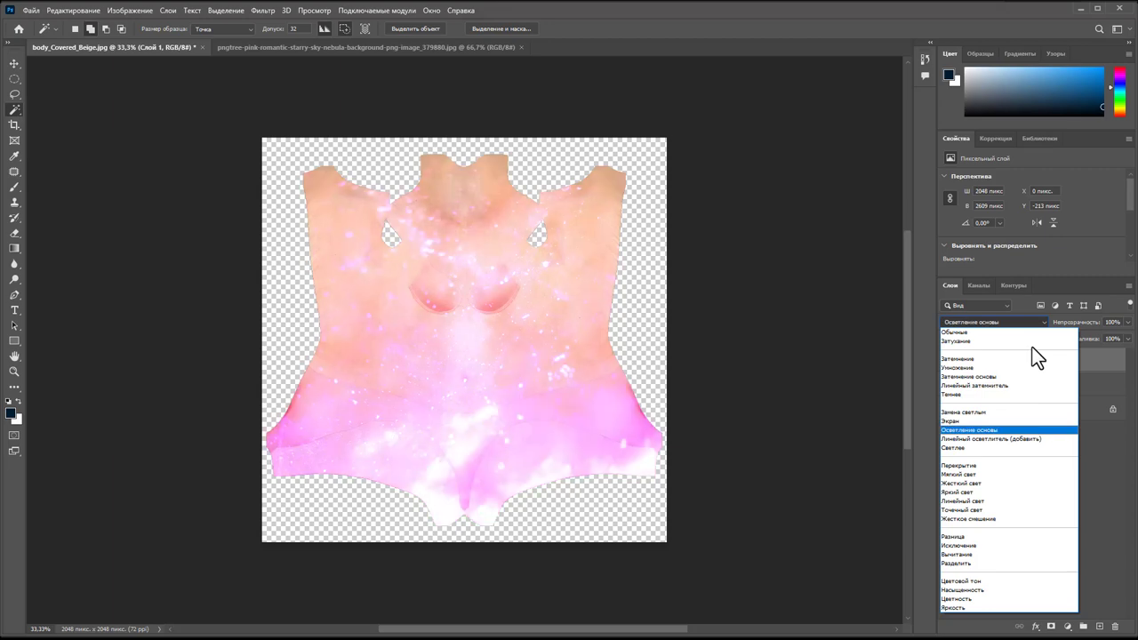
key("Up")
key("Down")
key("Down")
key("Down")
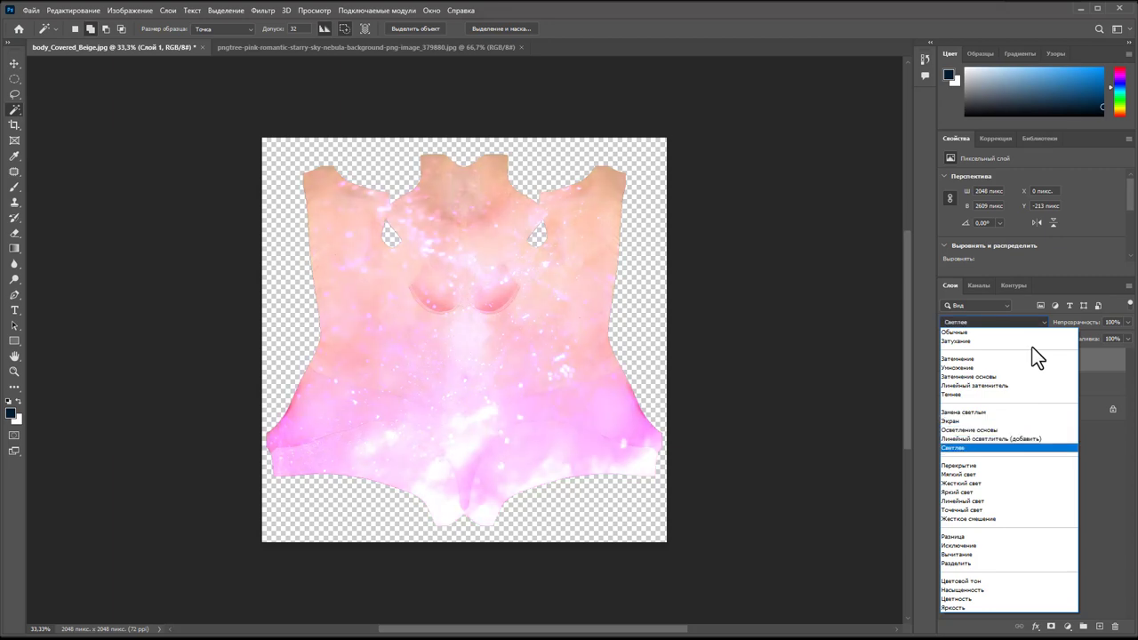
key("Down")
key("Down")
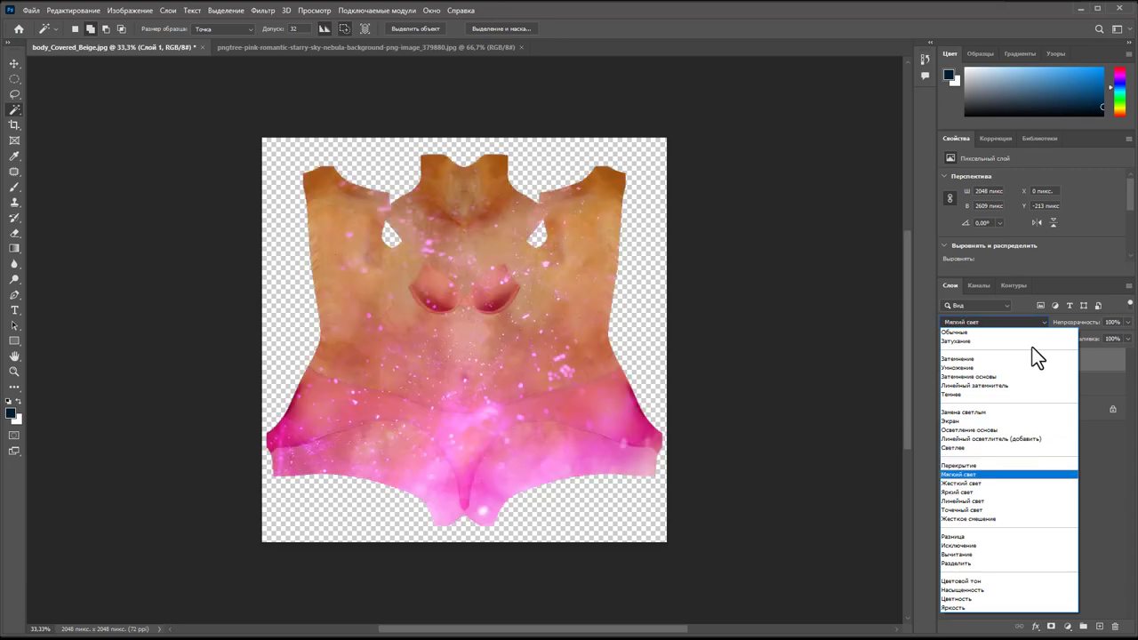
key("Down")
key("Down")
key("Up")
key("Up")
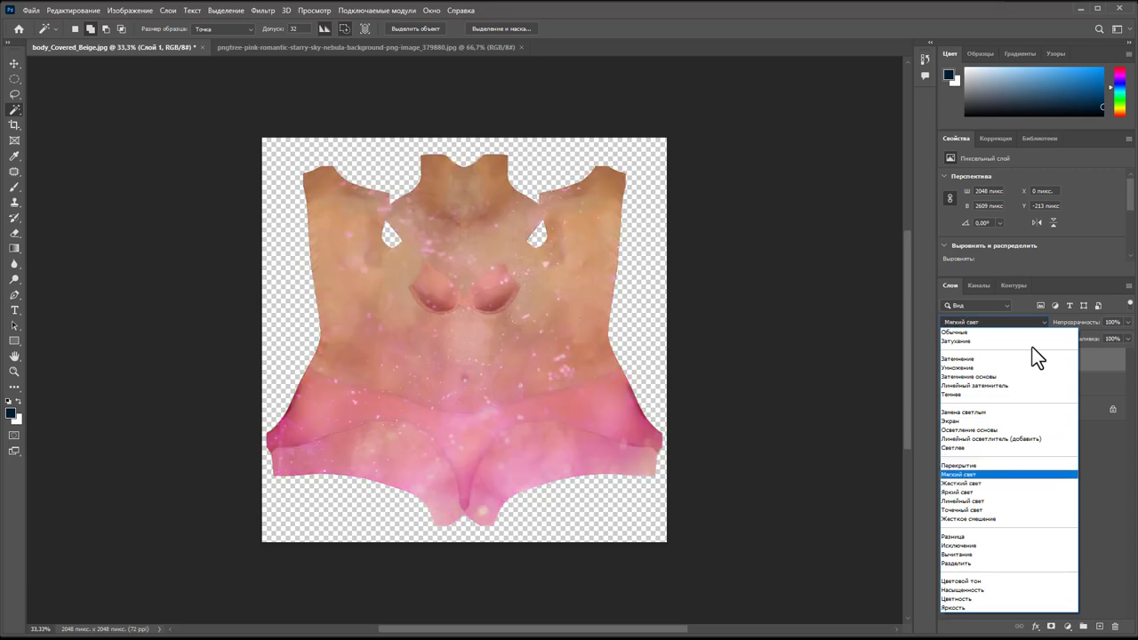
key("Down")
key("Down")
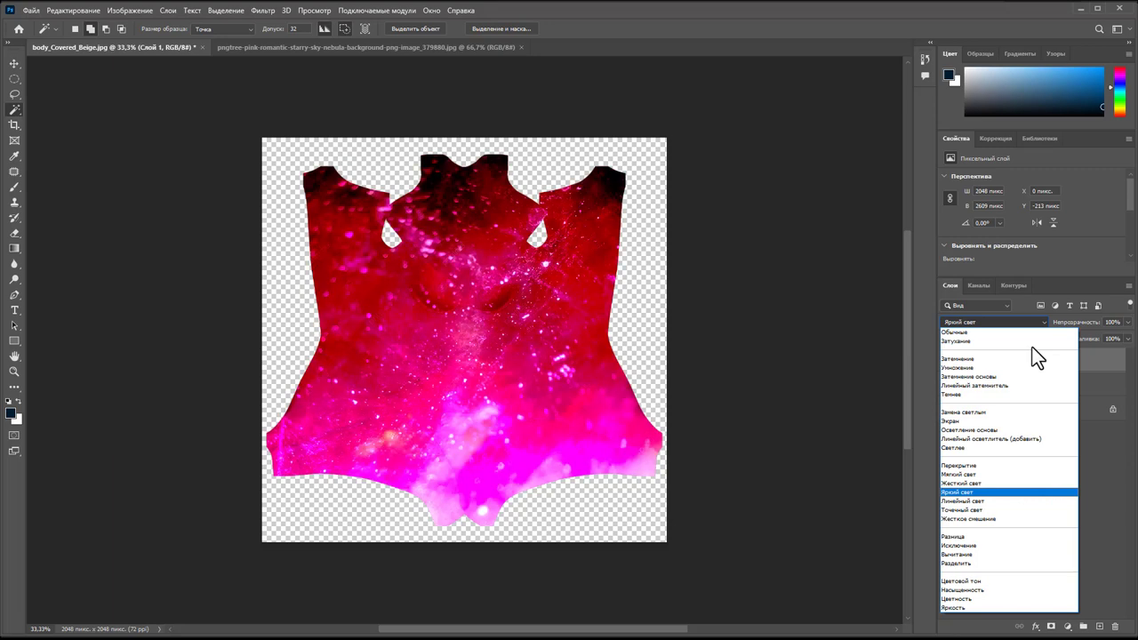
key("Down")
key("Down")
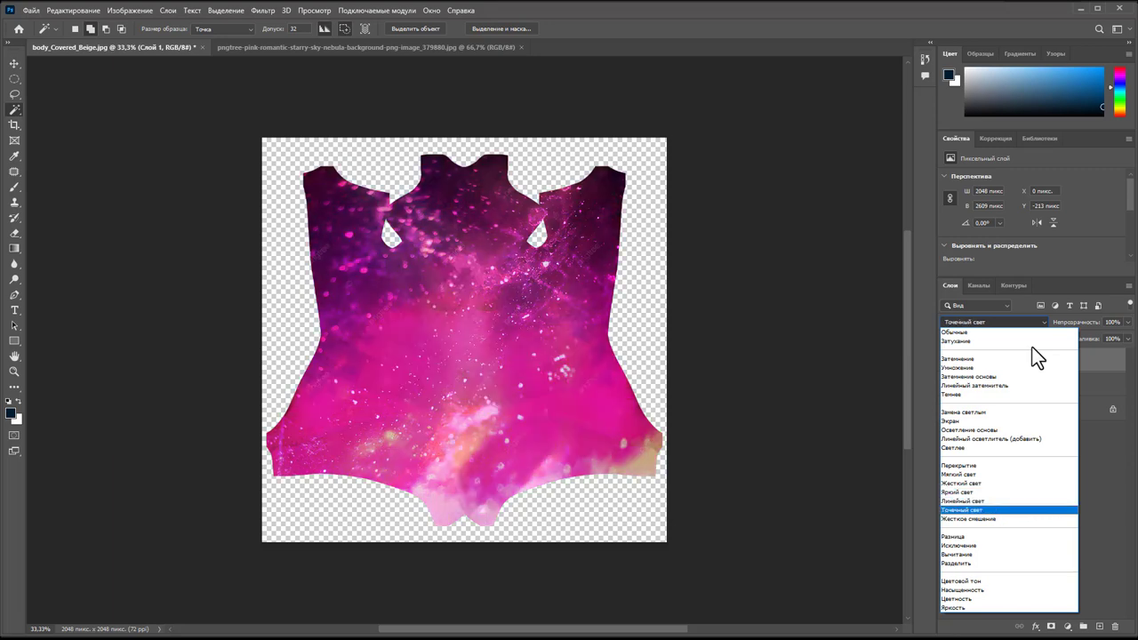
key("Down")
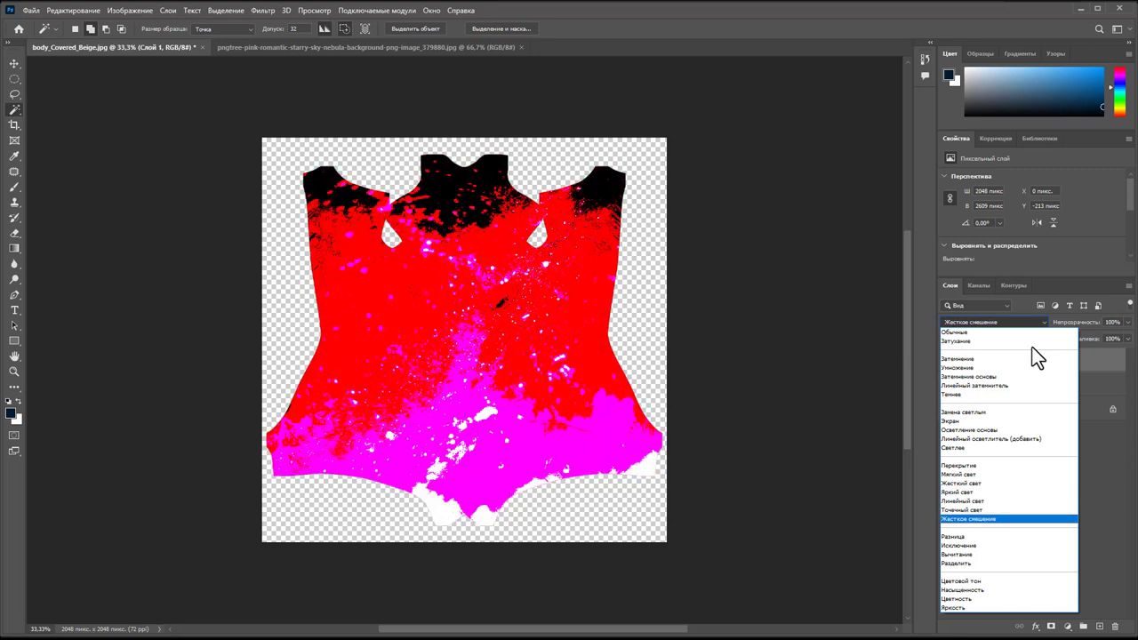
key("Down")
key("Down")
key("Down")
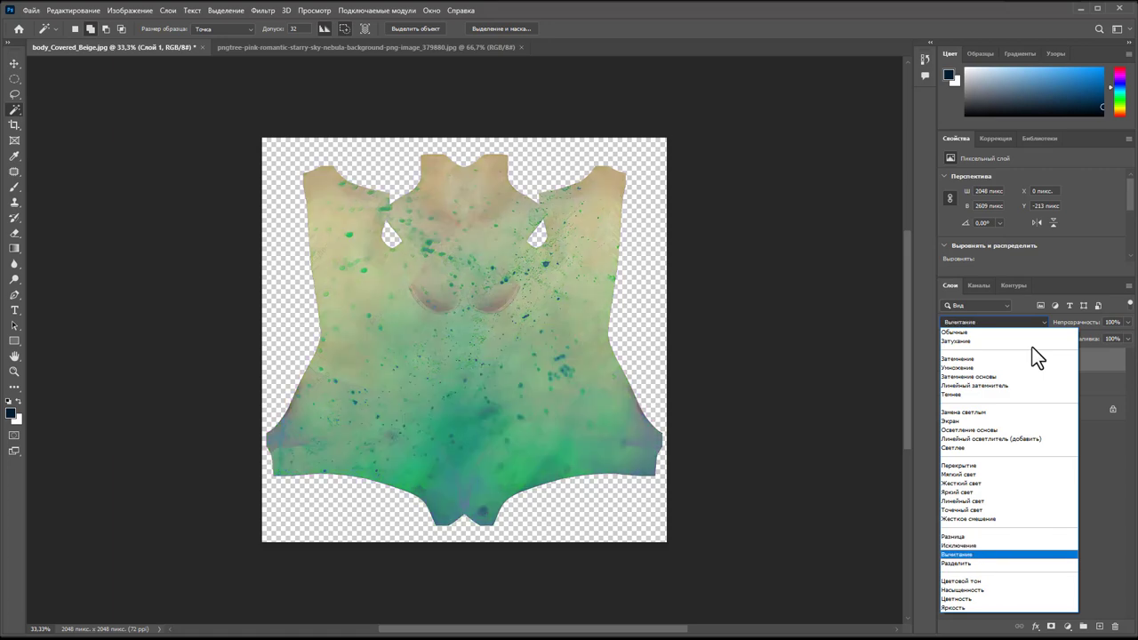
key("Down")
key("Down")
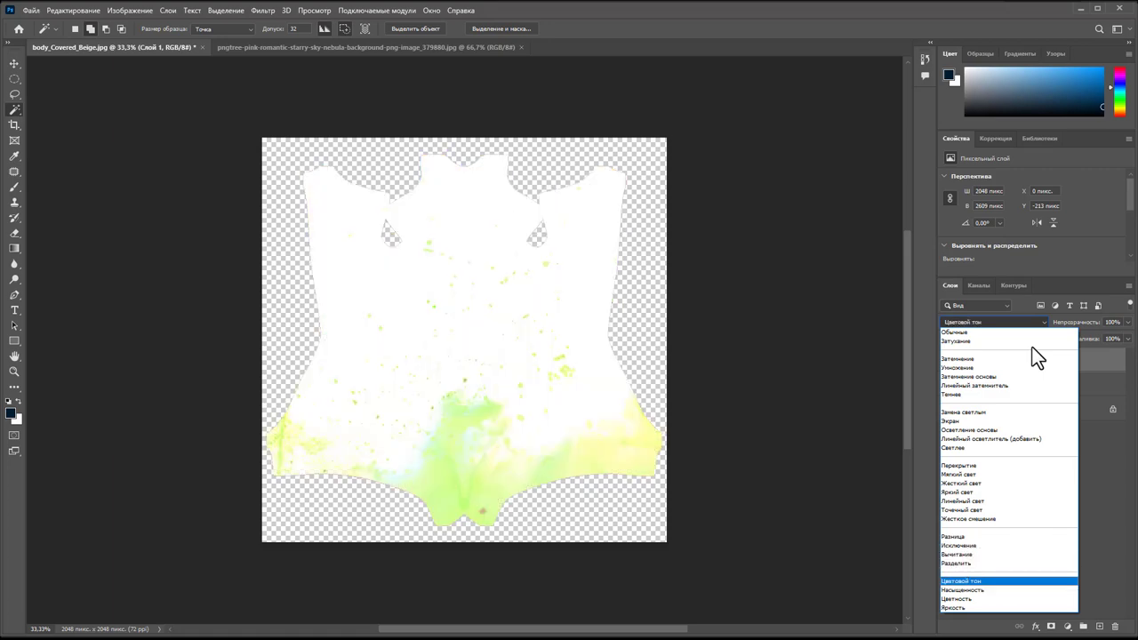
key("Down")
key("Down")
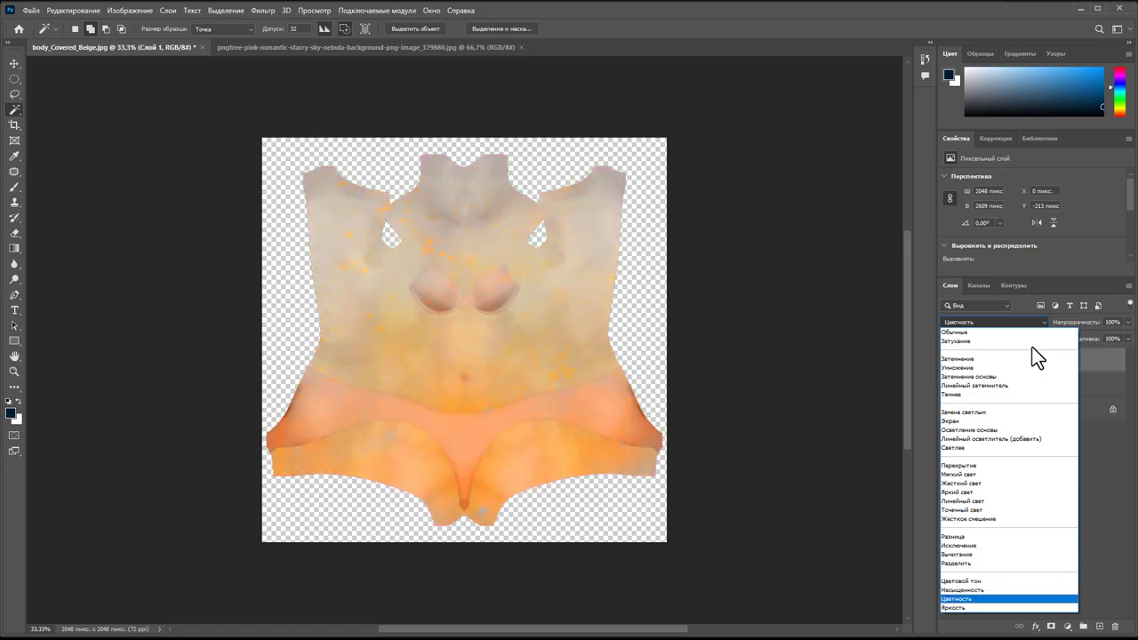
key("Down")
key("Up")
key("Up")
key("Up")
key("Up")
key("Up")
key("Up")
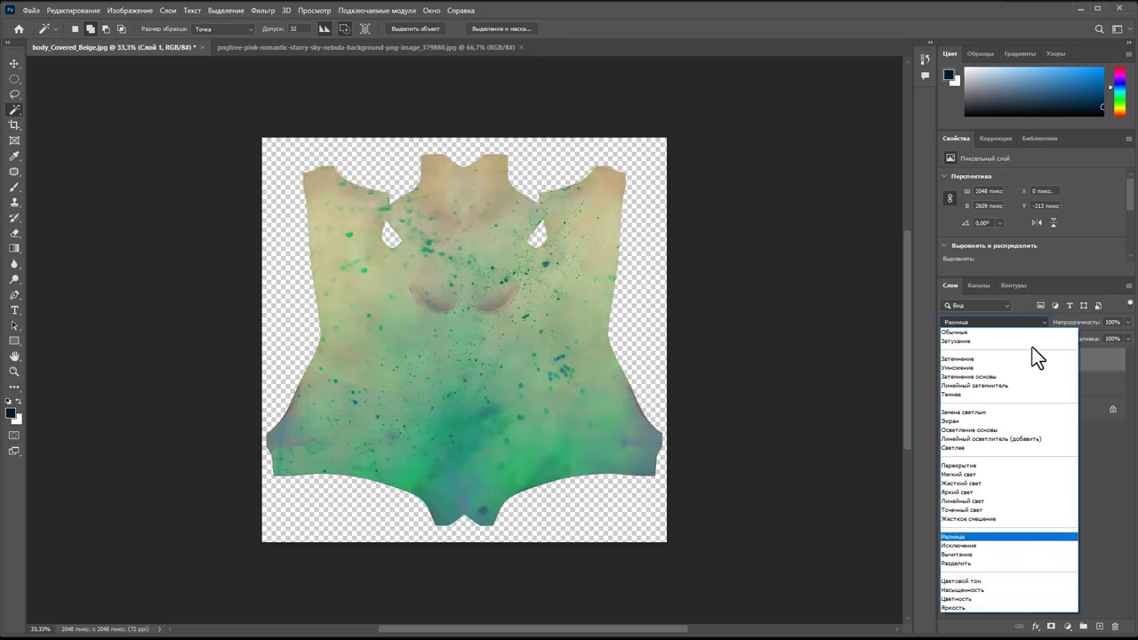
key("Up")
key("Up")
key("Up")
key("Up")
key("Up")
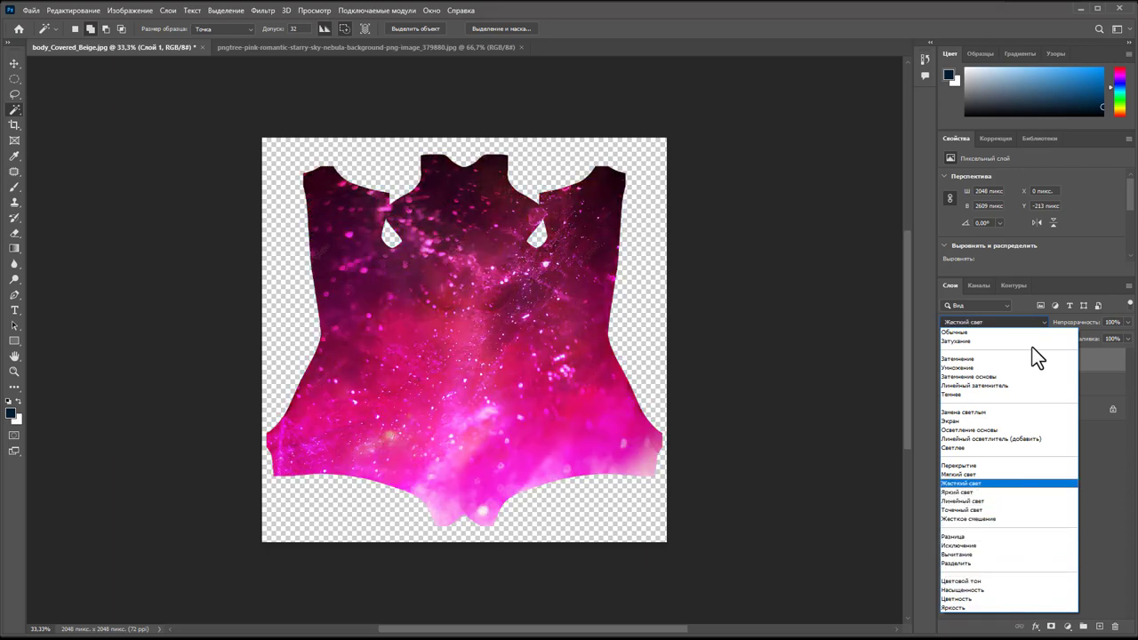
key("Up")
key("Down")
key("Up")
key("Up")
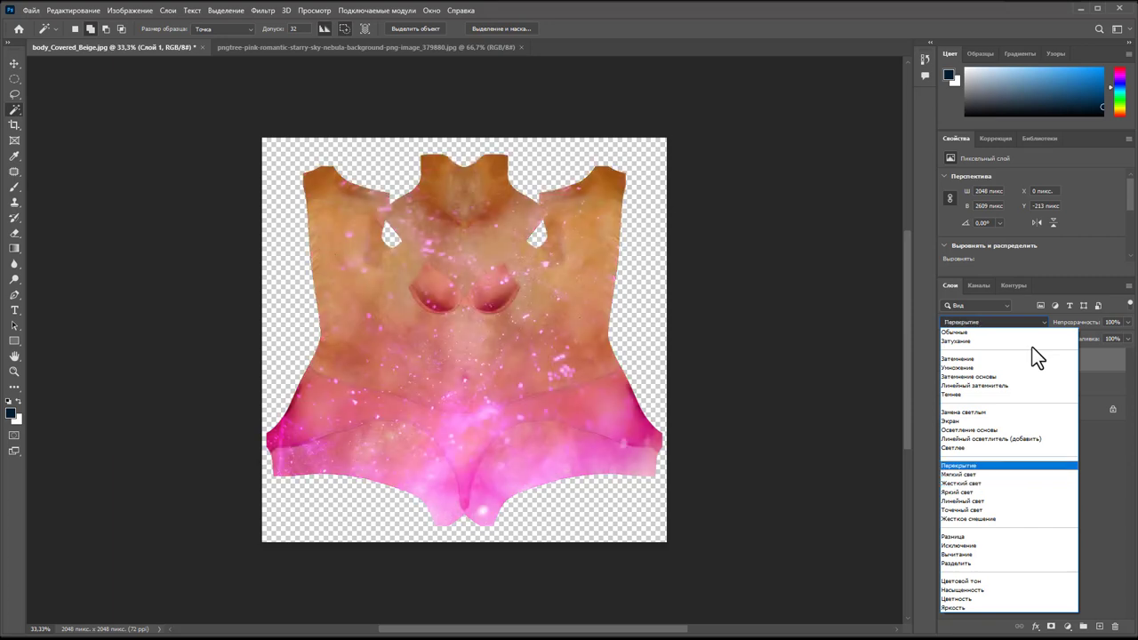
key("Up")
key("Up")
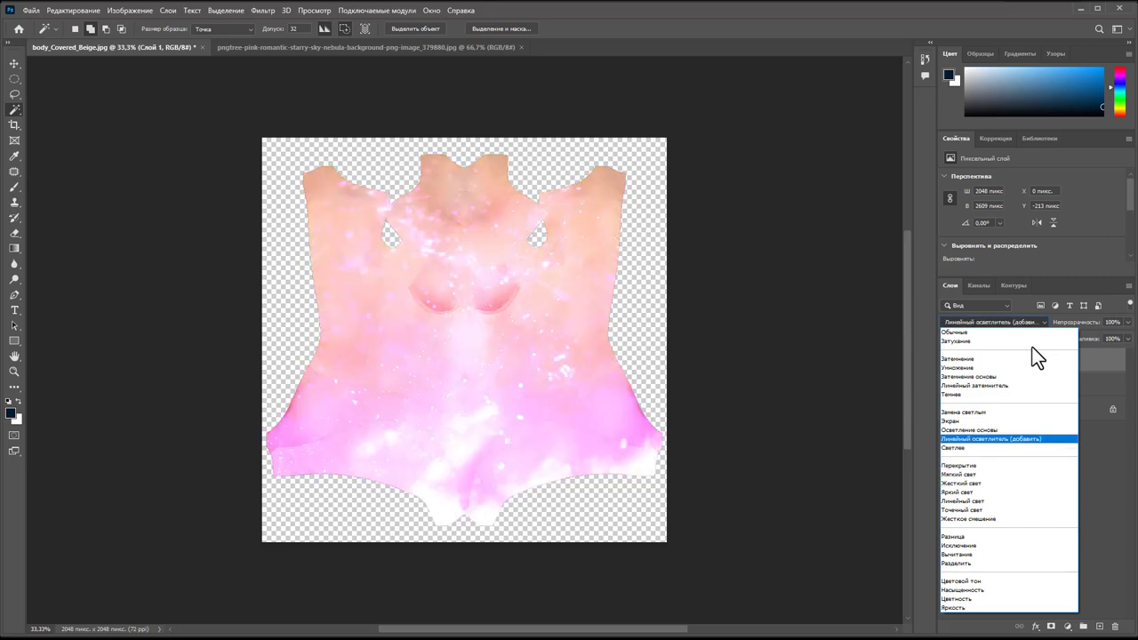
key("Up")
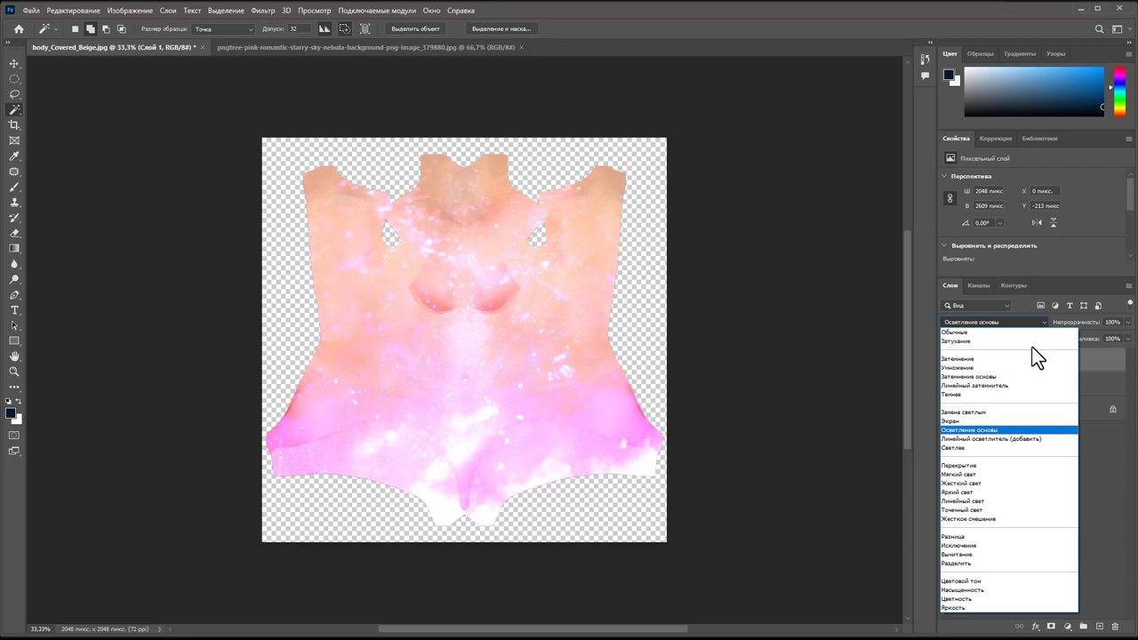
key("Up")
key("Up")
key("Down")
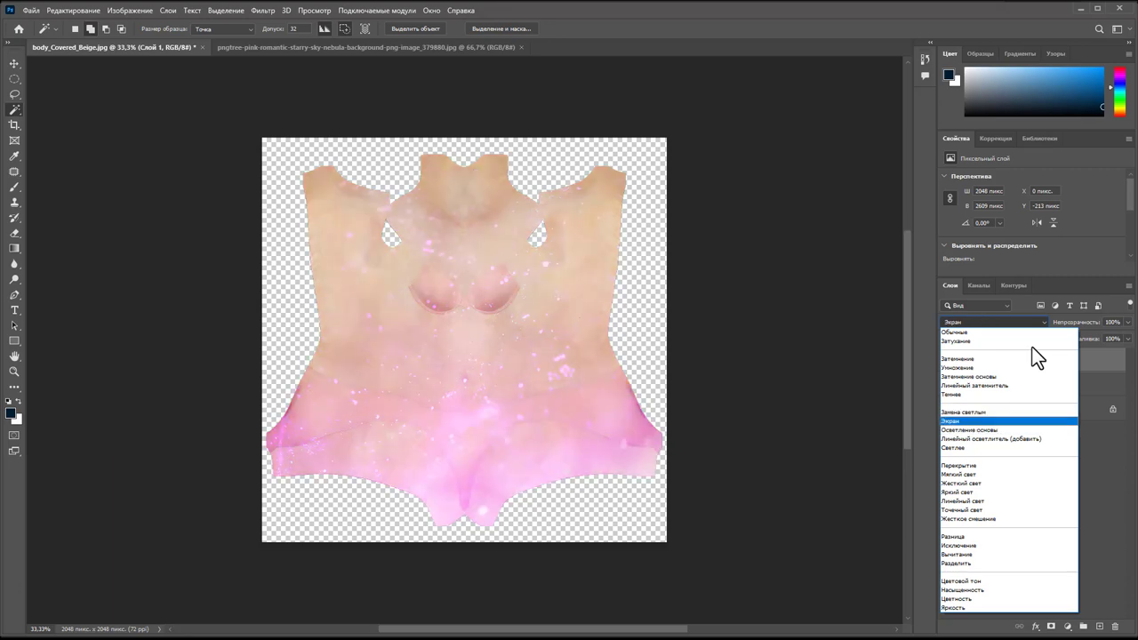
key("Down")
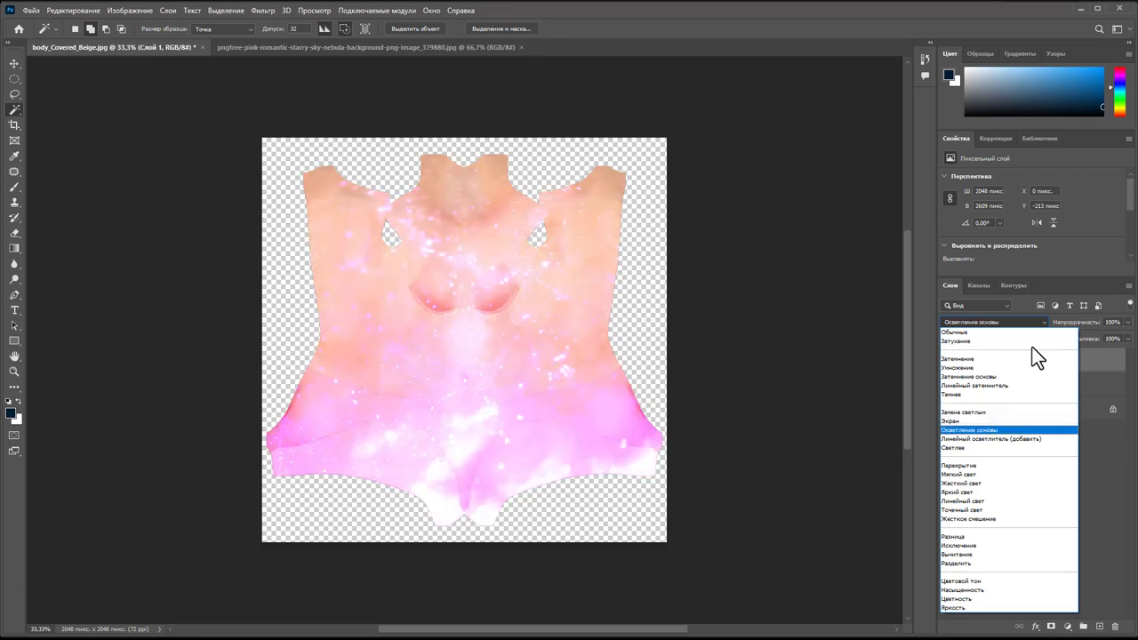
key("Down")
key("Down")
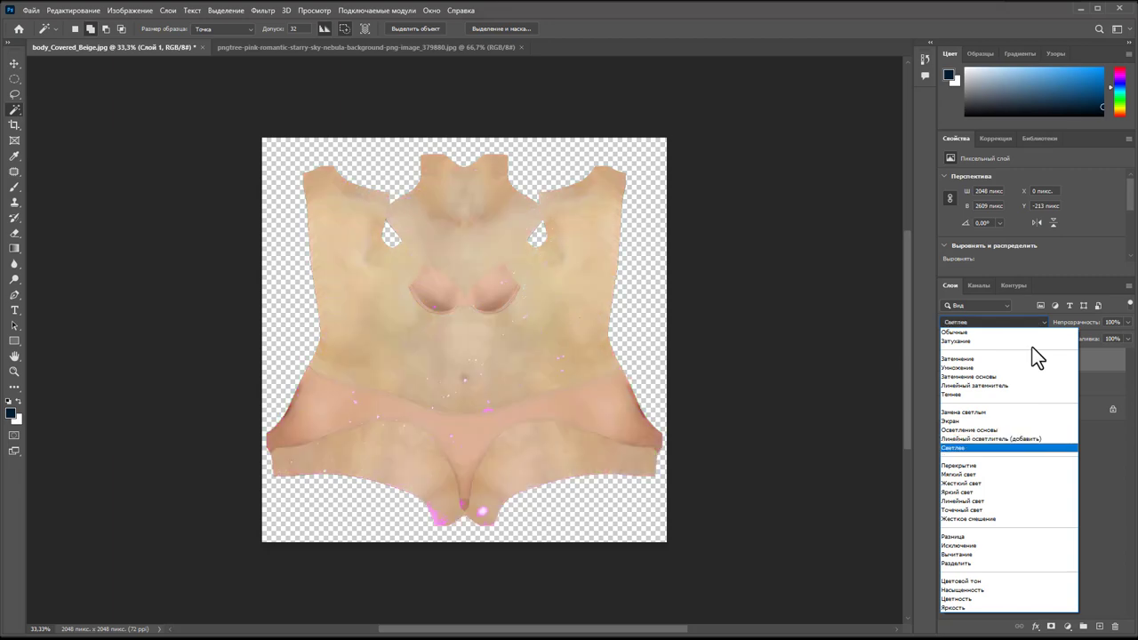
key("Up")
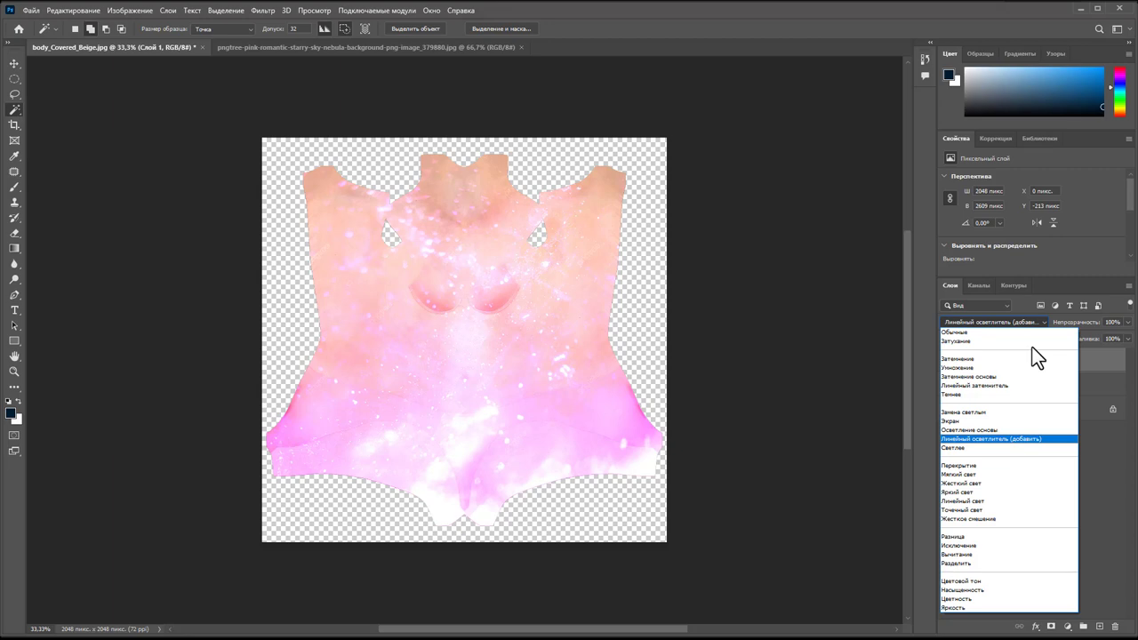
key("Return")
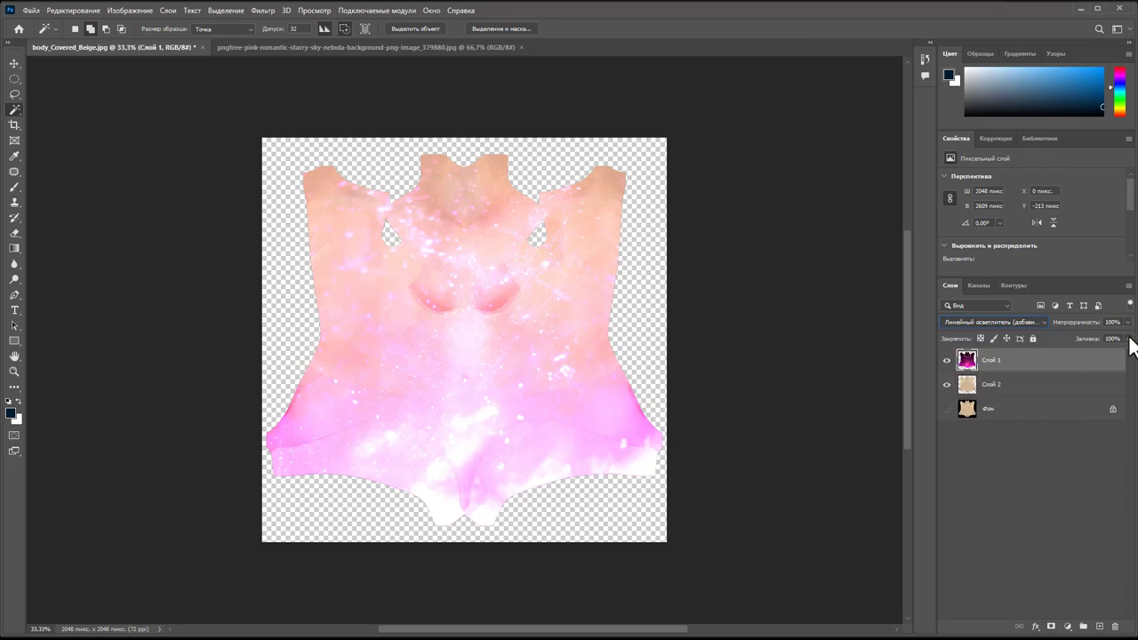
- Set the nebula layer's opacity to 80%
left_click(1127, 322)
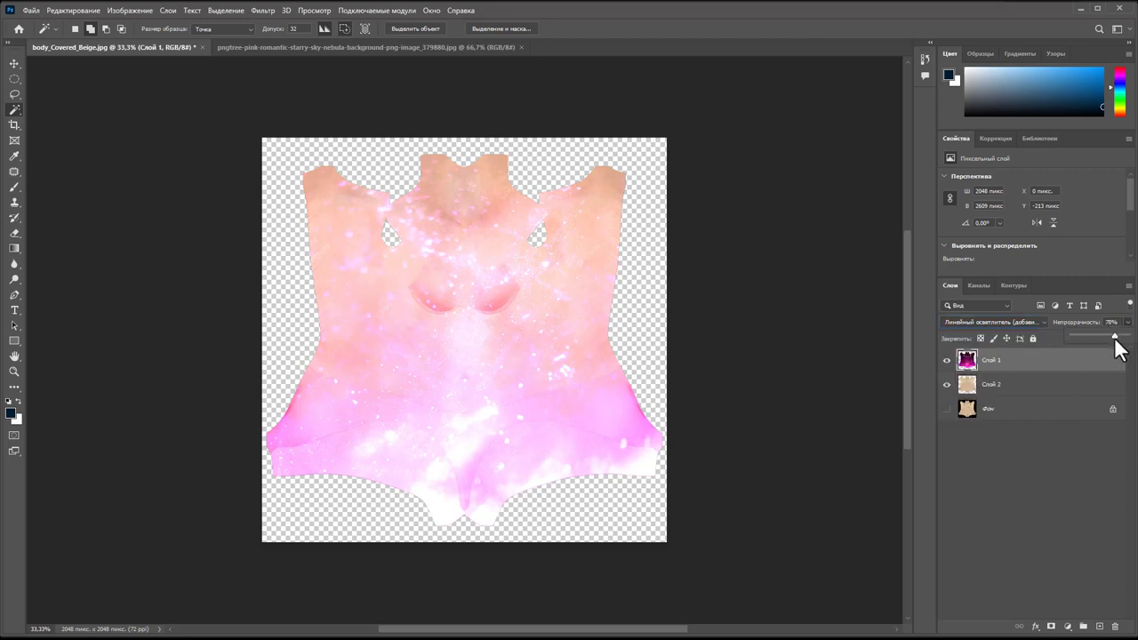
left_click_drag(1122, 336, 1116, 337)
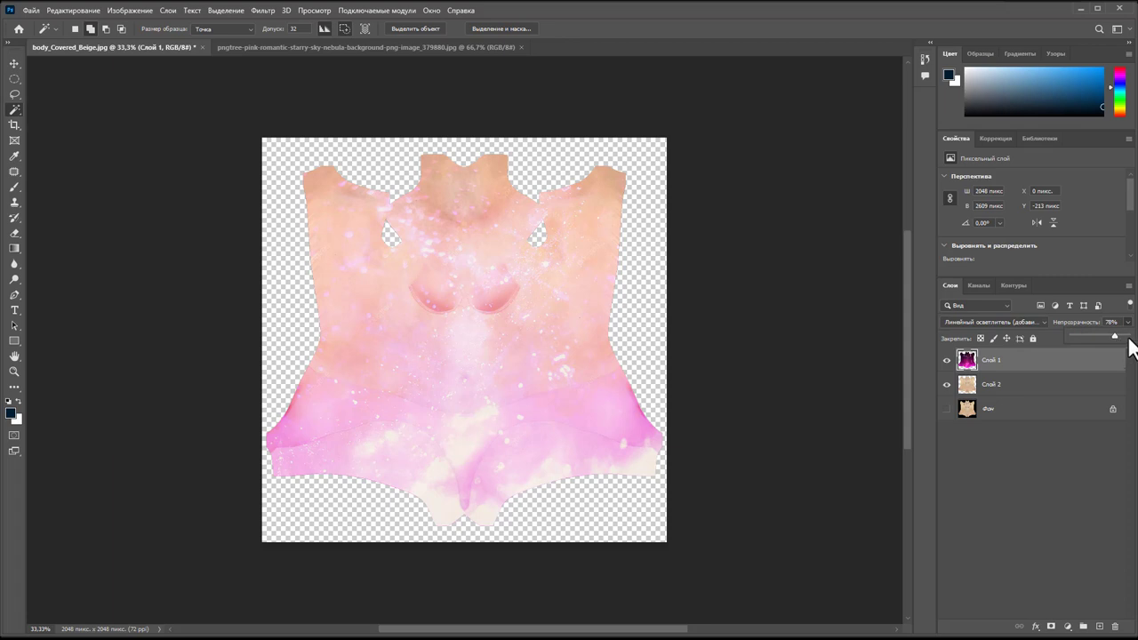
left_click_drag(1115, 337, 1117, 337)
left_click(1023, 478)
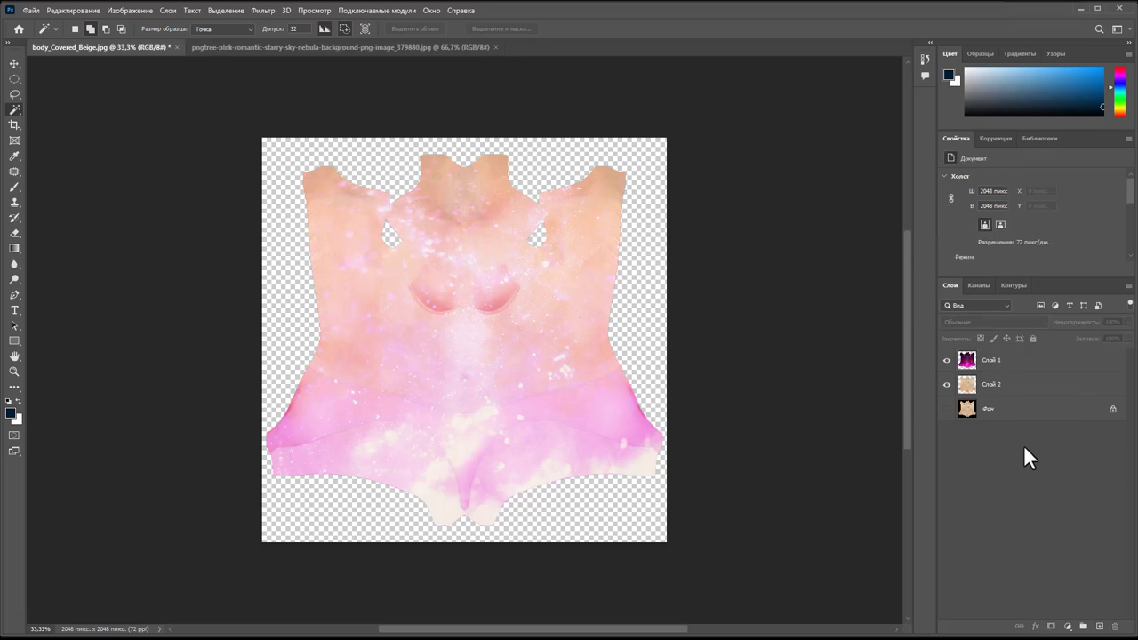
- Unlock the Фон background layer as Слой 0 and delete it
left_click(1014, 384)
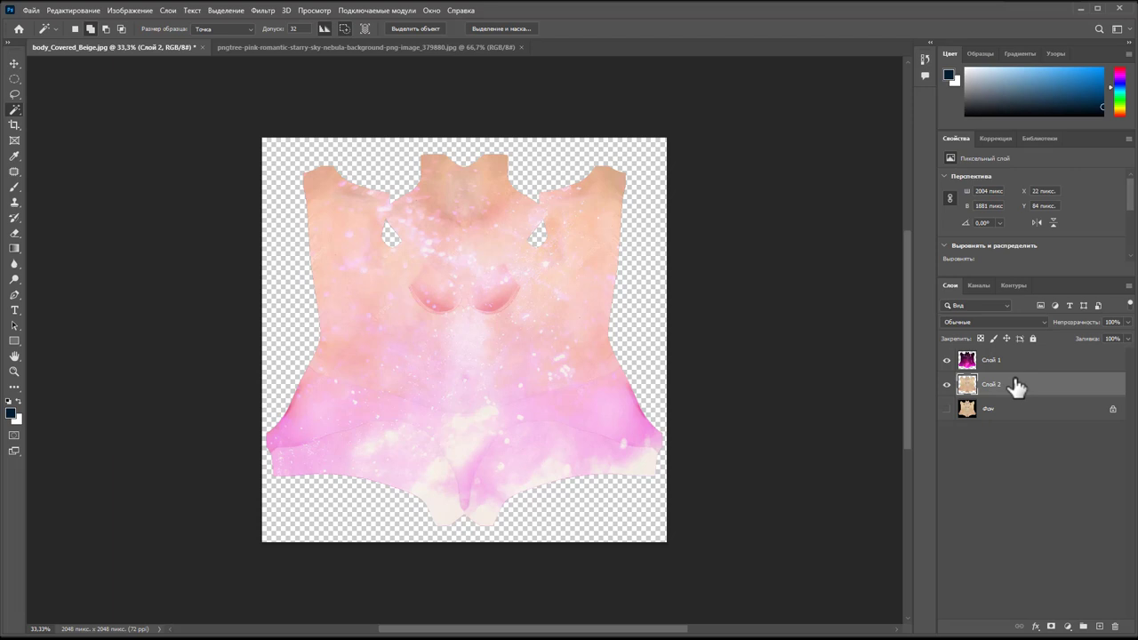
mouse_move(1031, 425)
left_mouse_down()
mouse_move(1107, 587)
mouse_move(1062, 428)
left_mouse_up()
double_click(1063, 420)
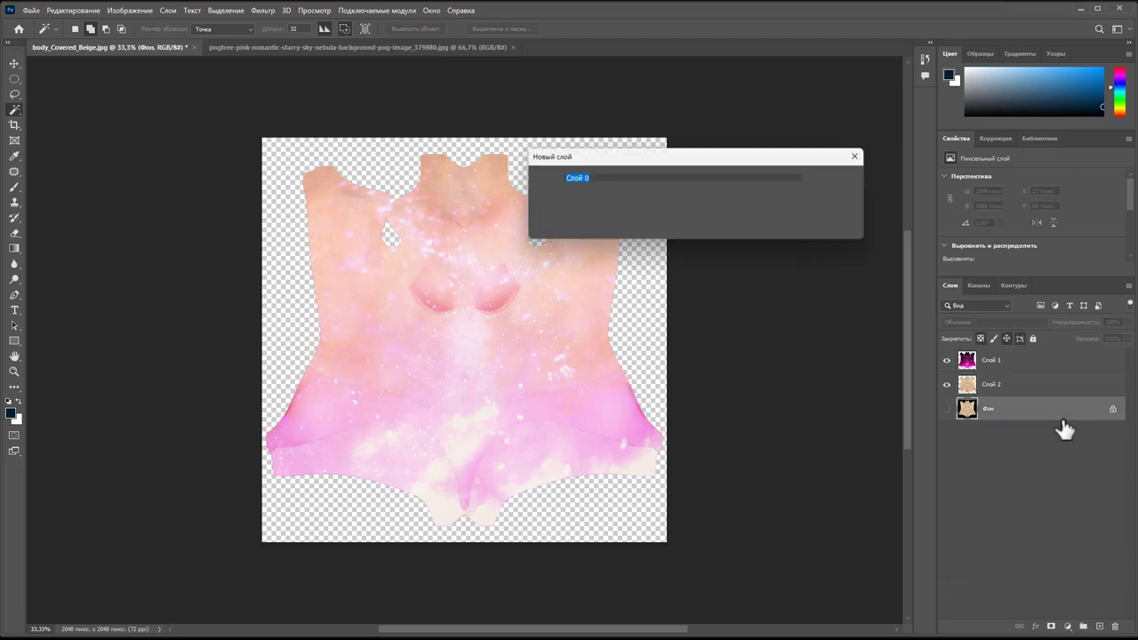
left_click(831, 177)
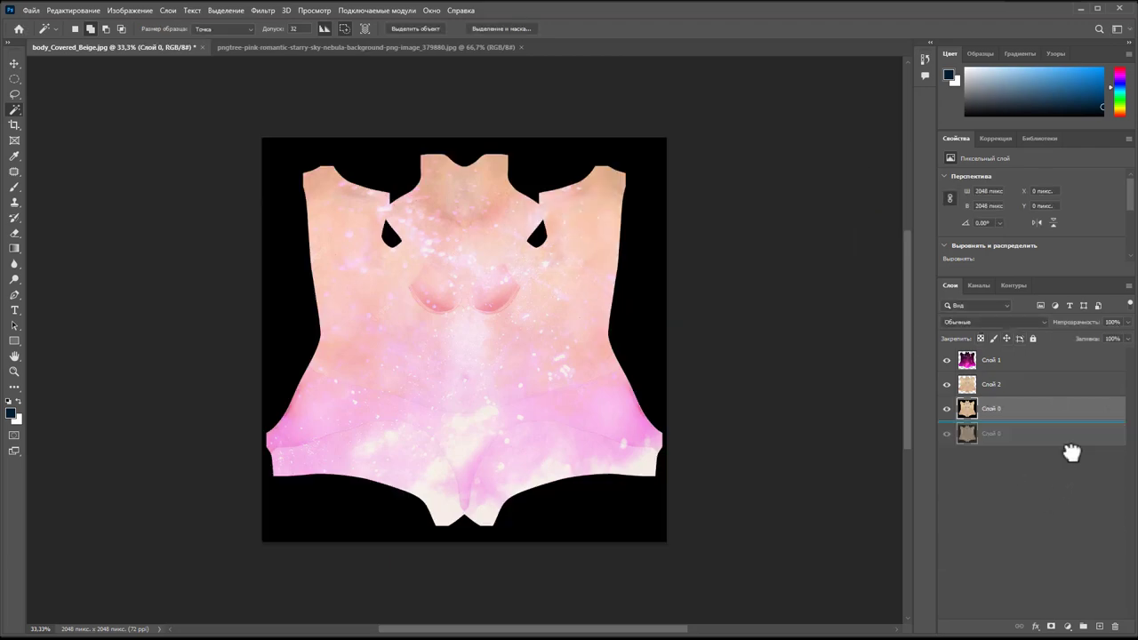
left_click_drag(1066, 432, 1115, 625)
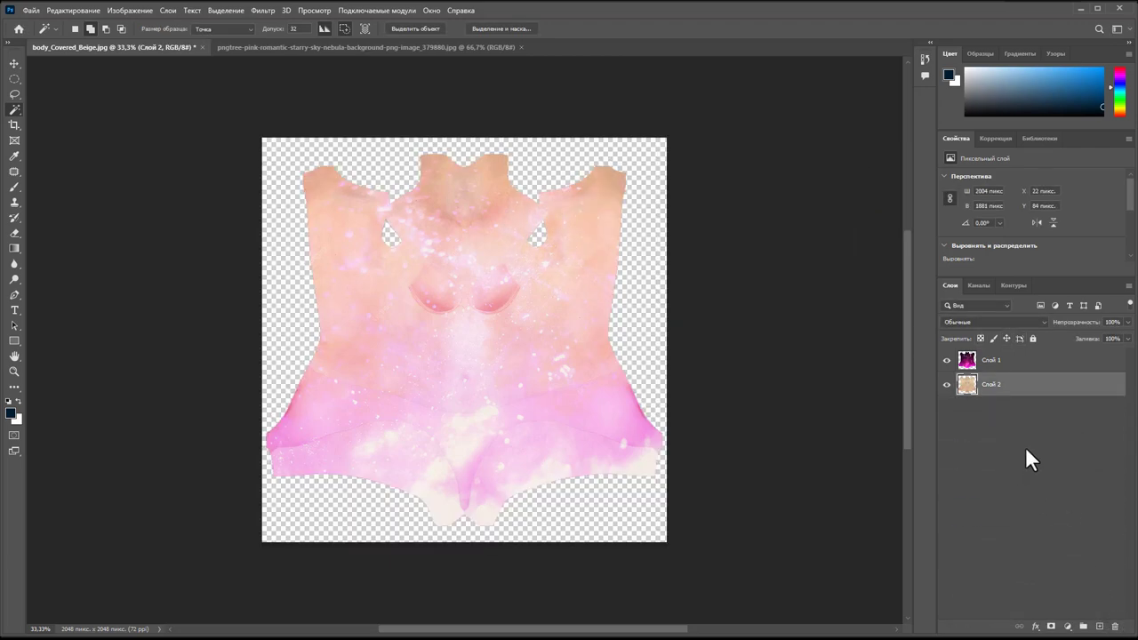
- Add a black 000000 Solid Color fill layer and place it below Слой 2
left_click(1069, 627)
left_click(1083, 424)
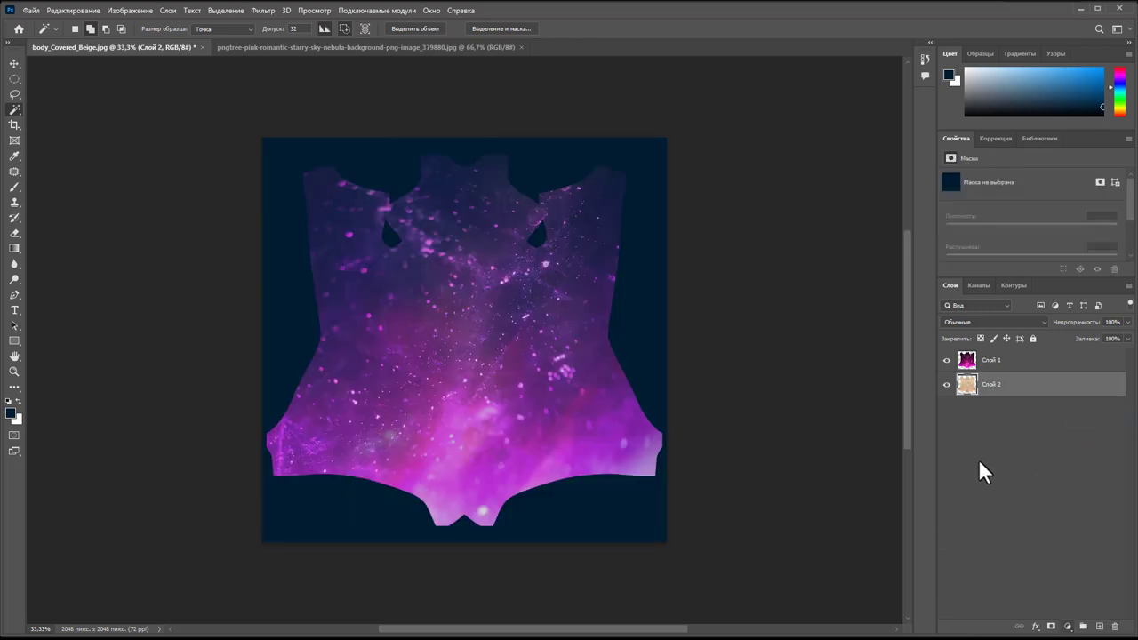
left_click(538, 285)
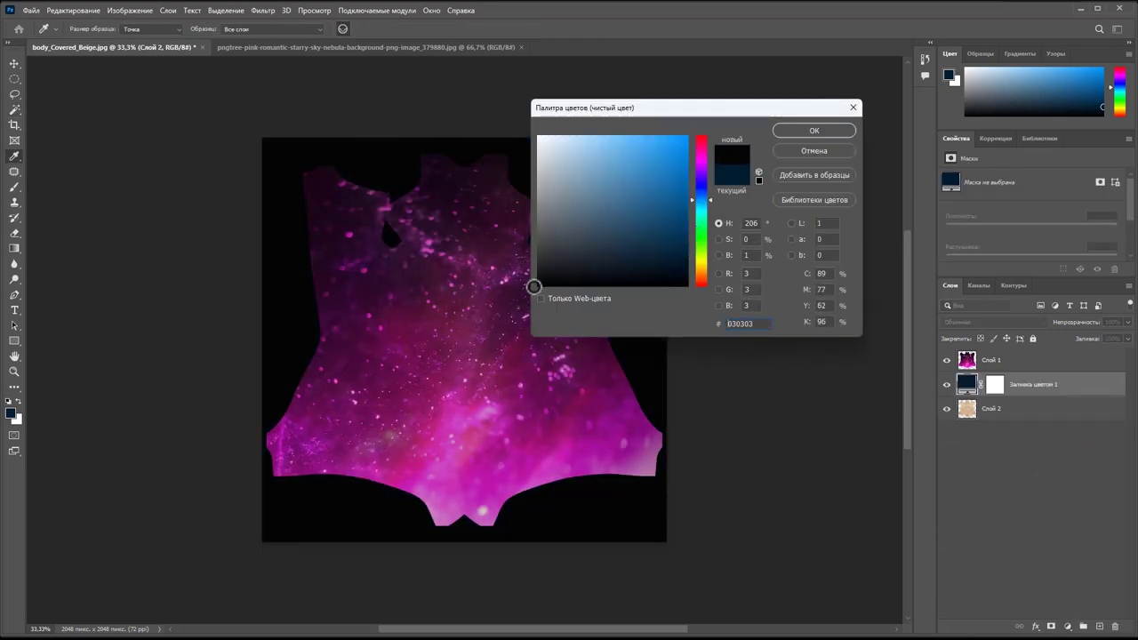
left_click(799, 129)
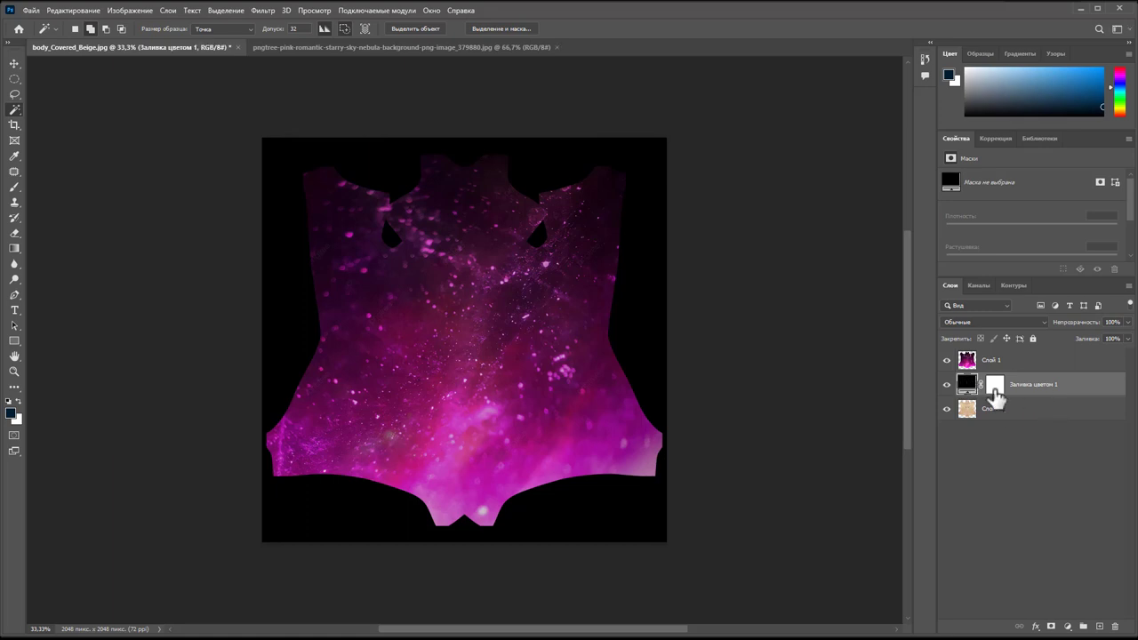
left_click_drag(1032, 389, 1029, 423)
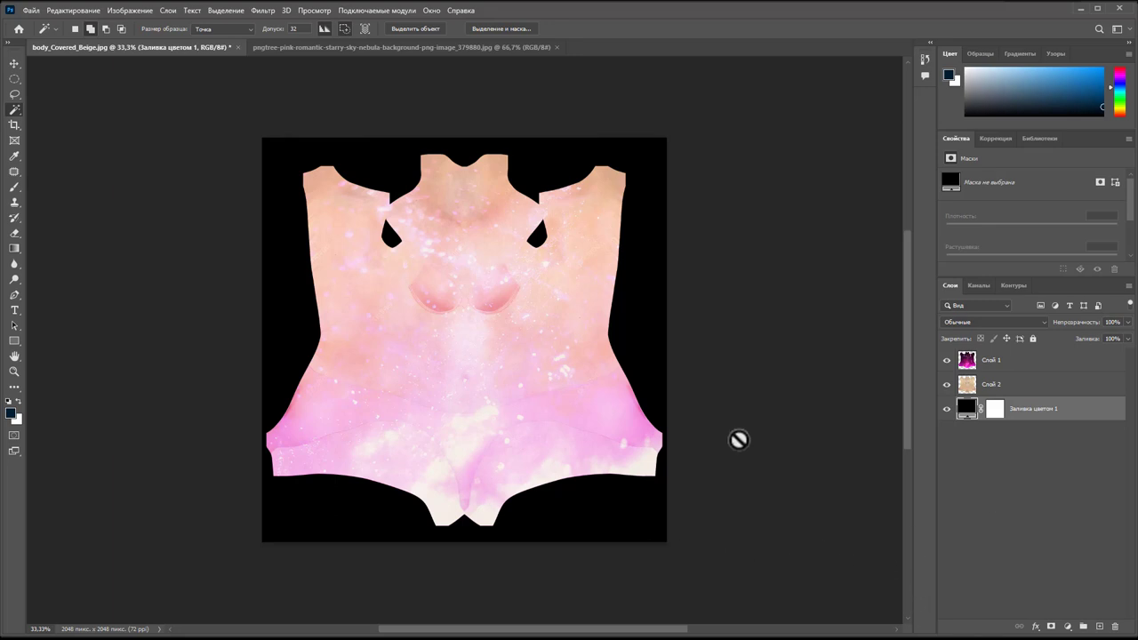
- In Save As, create a new Desktop folder named Розовый аватар
left_click(31, 11)
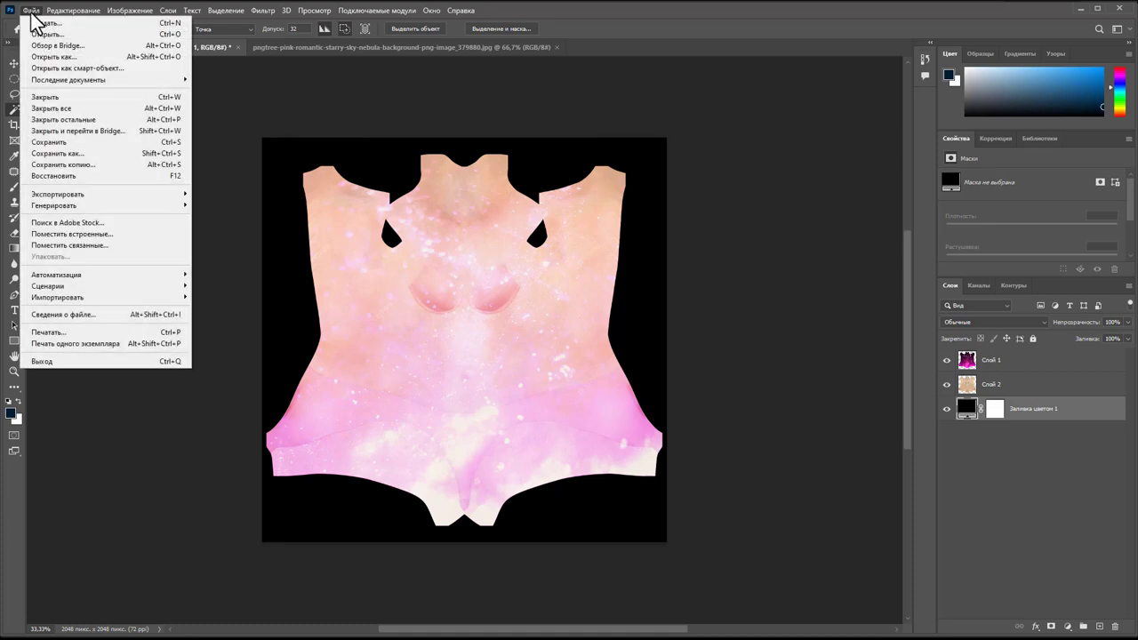
left_click(101, 165)
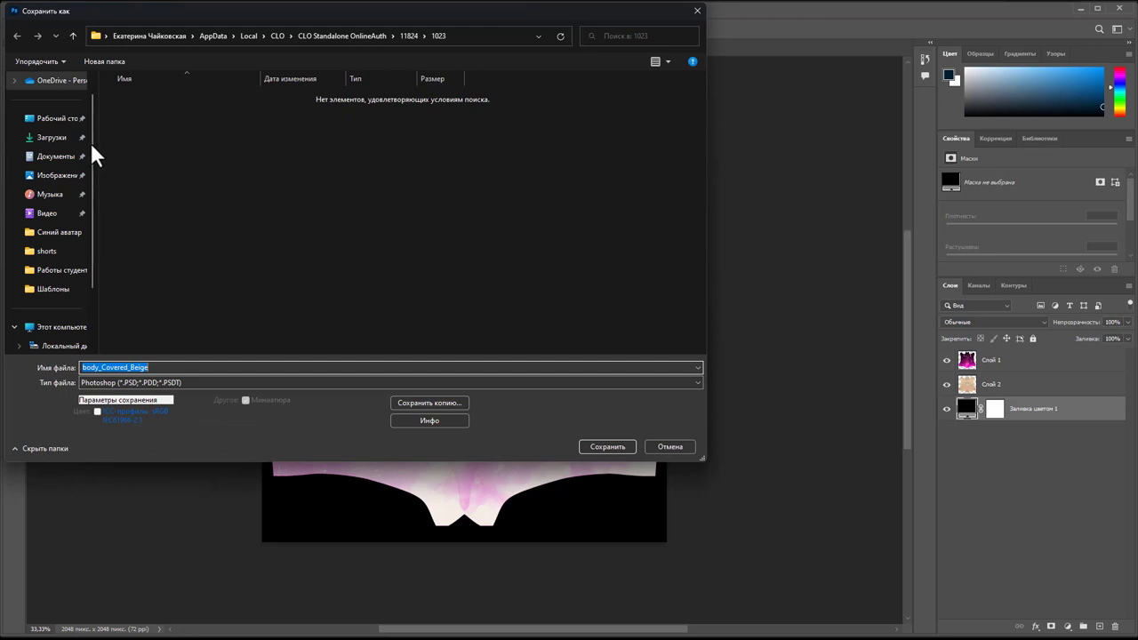
left_click(58, 125)
right_click(288, 225)
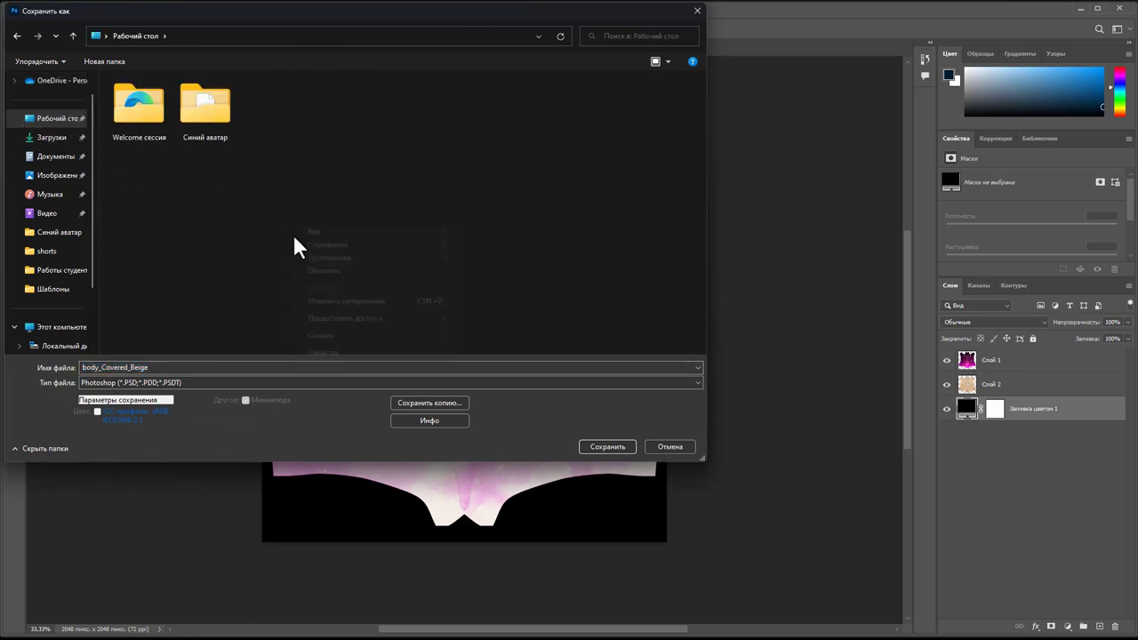
mouse_move(374, 335)
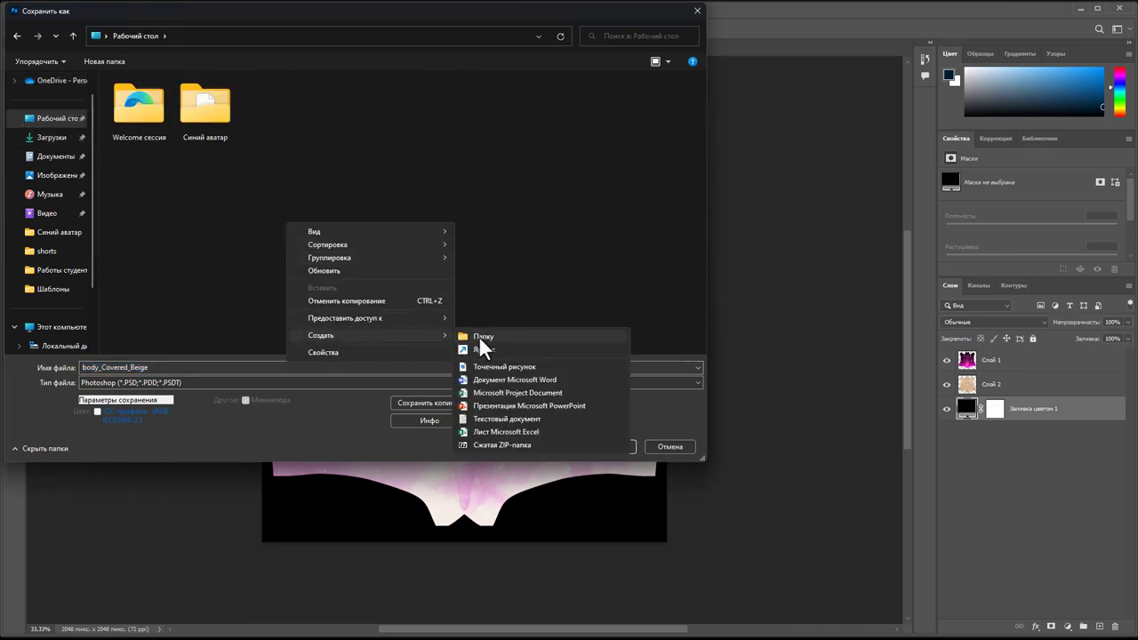
left_click(475, 335)
type("Ро")
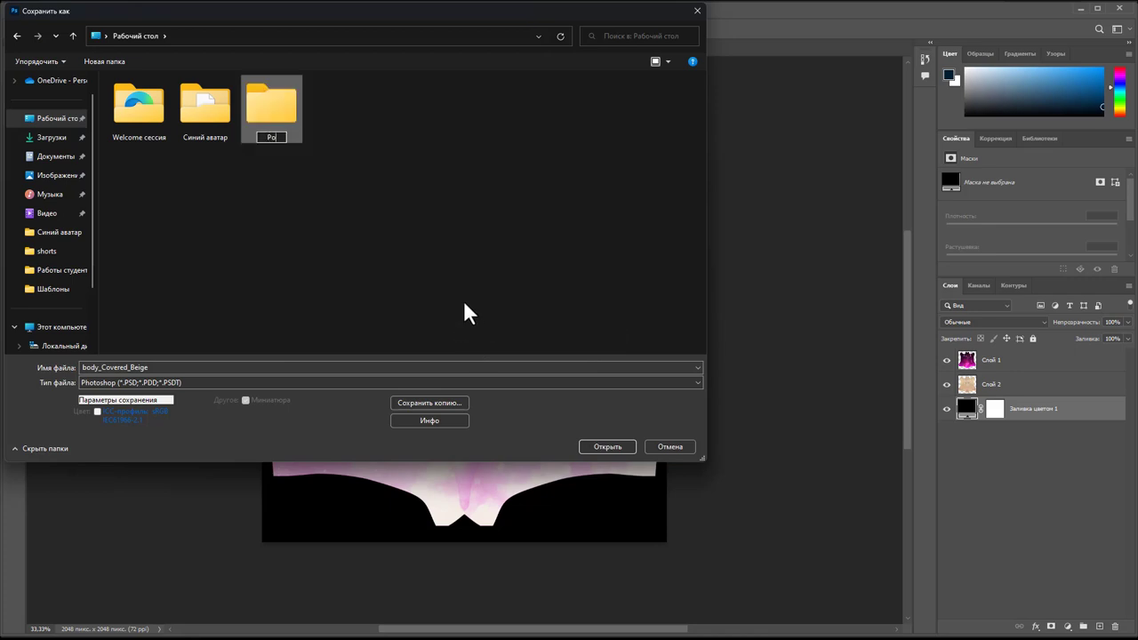
type("зовый ав")
type("атар")
key("Return")
key("Return")
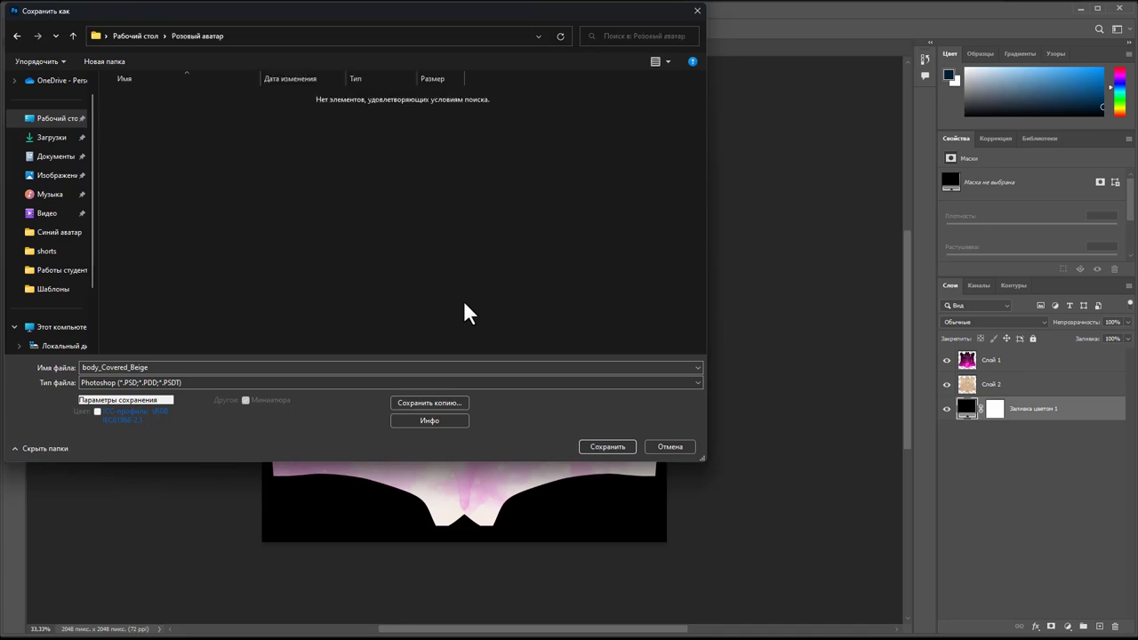
- Save the texture there as body_Covered_Beige розовый.psd with maximum compatibility
left_click(223, 365)
left_click(230, 366)
type("розовый")
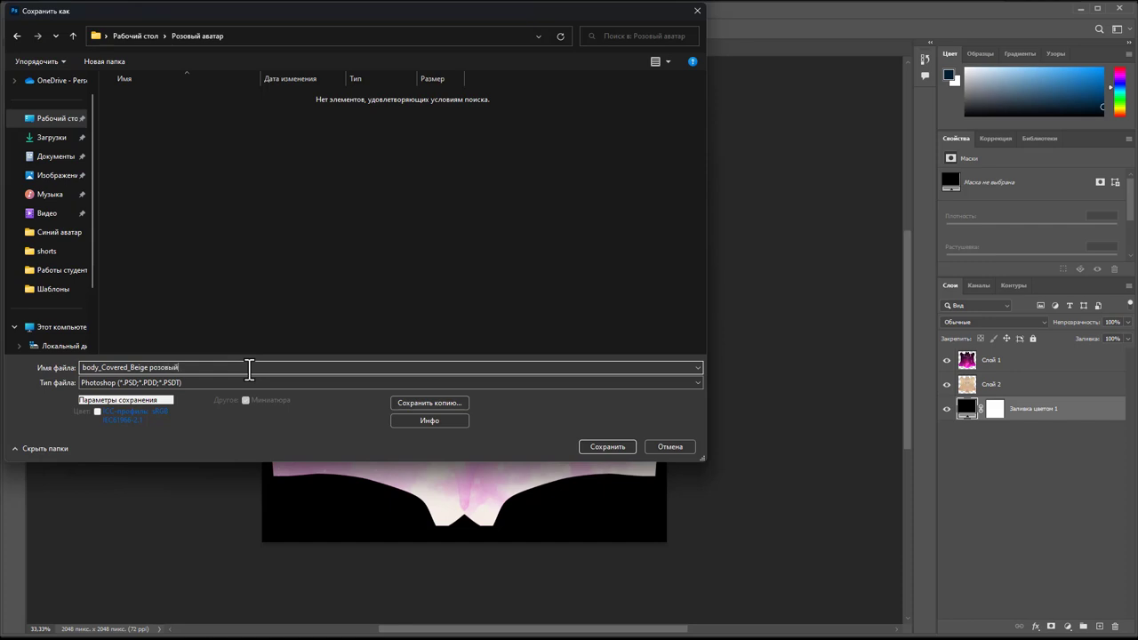
key("Return")
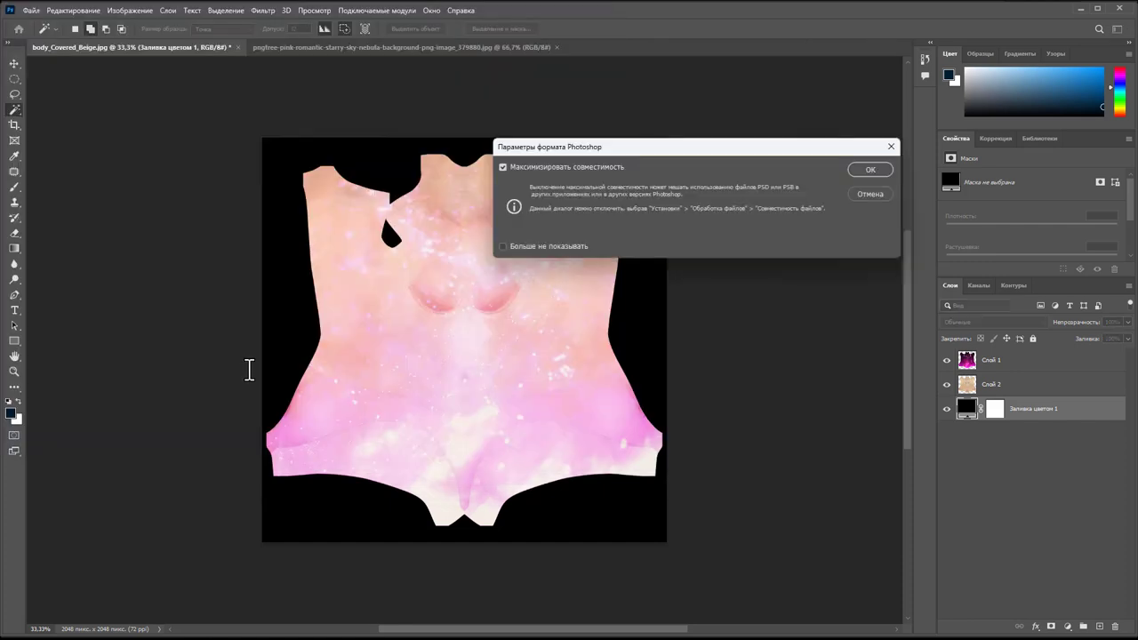
key("Return")
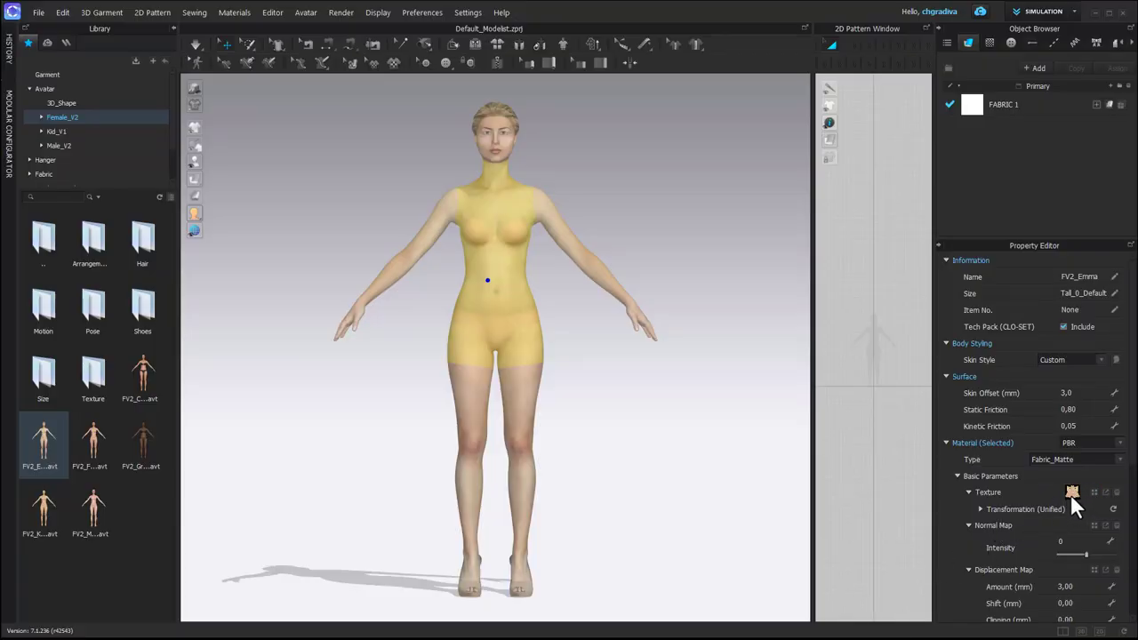
left_click(1073, 493)
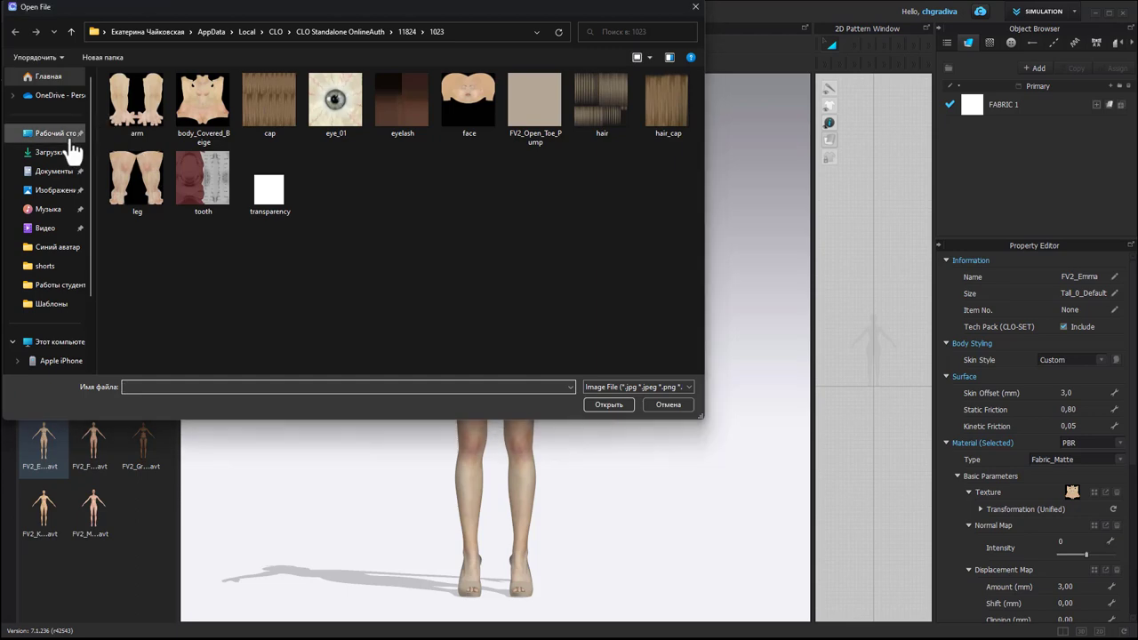
left_click(67, 135)
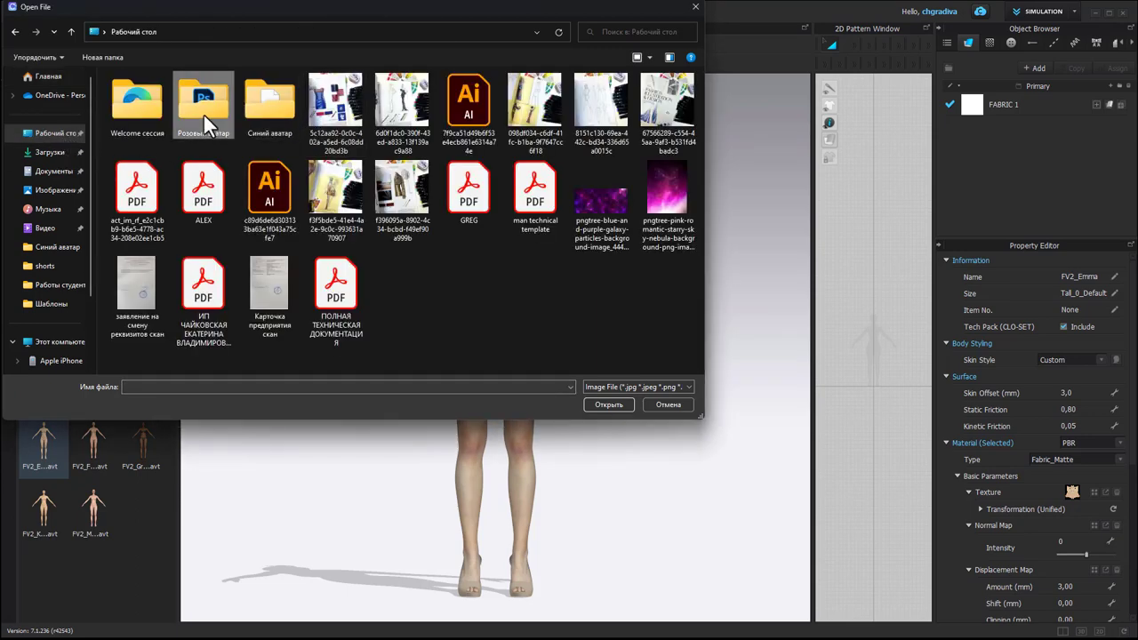
double_click(204, 114)
left_click(174, 95)
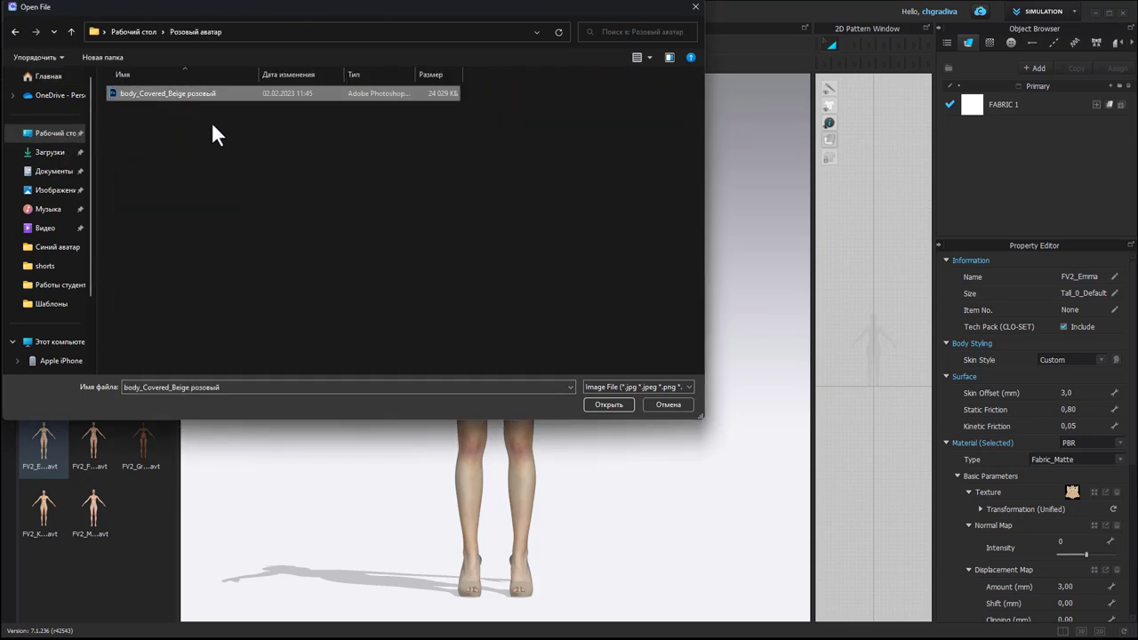
left_click(667, 406)
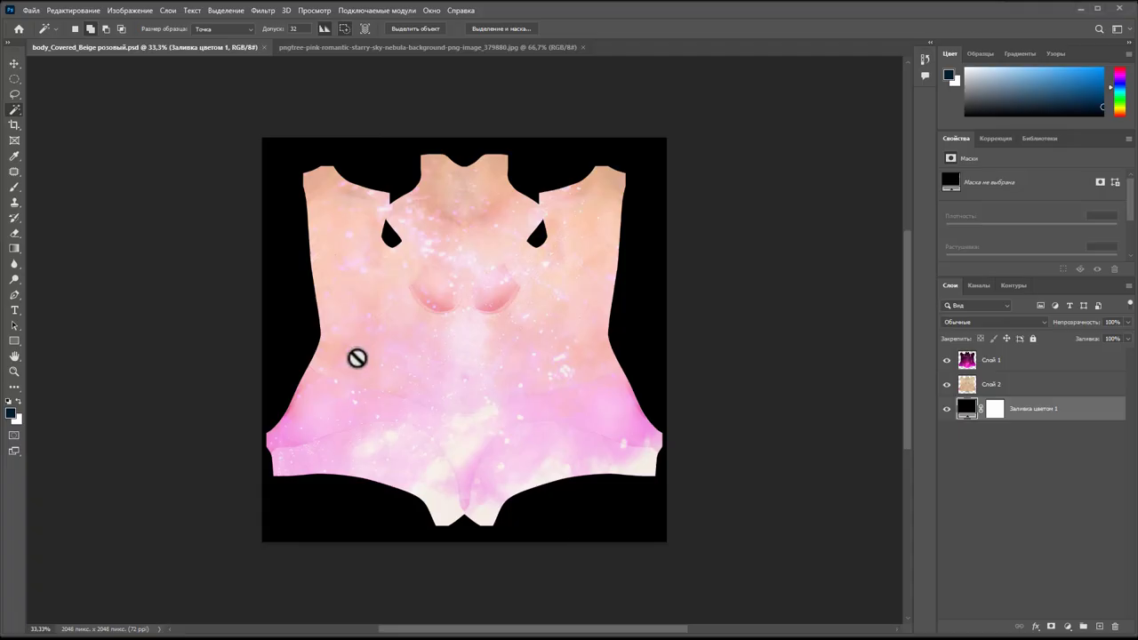
- Save the pink body texture as JPEG copy 'body_Covered_Beige розовый копия' at quality 12
left_click(31, 10)
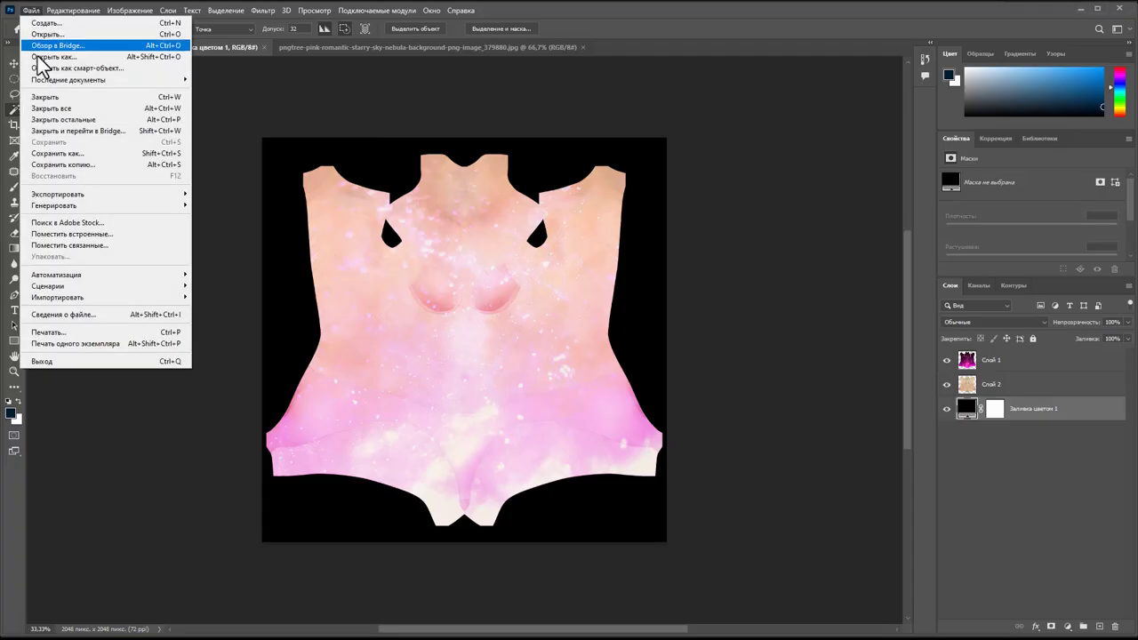
left_click(76, 164)
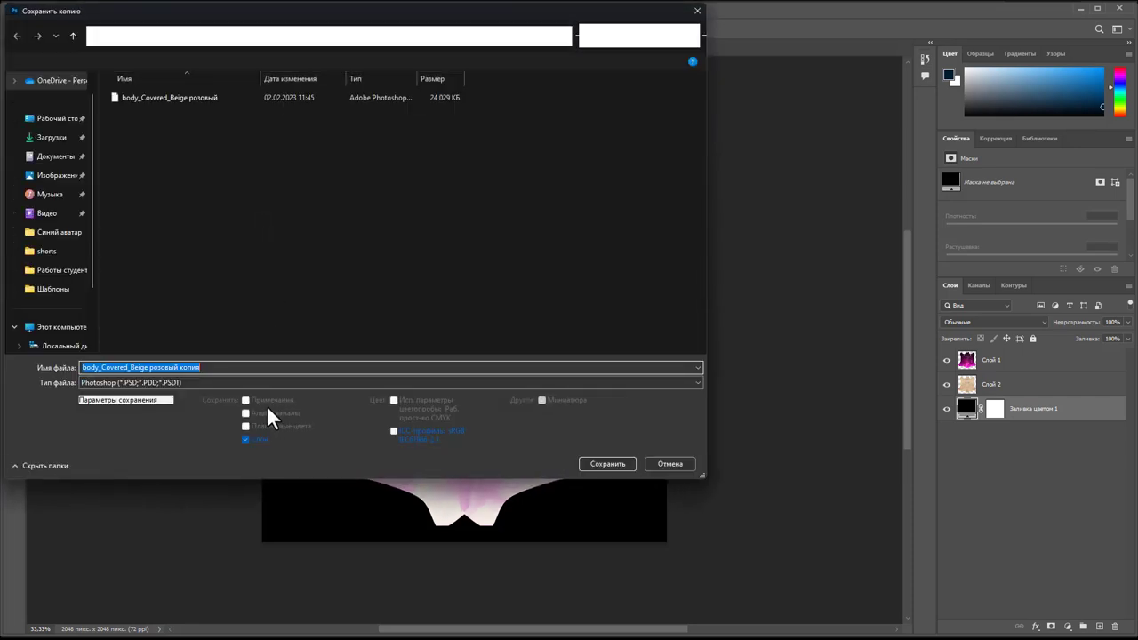
left_click(192, 381)
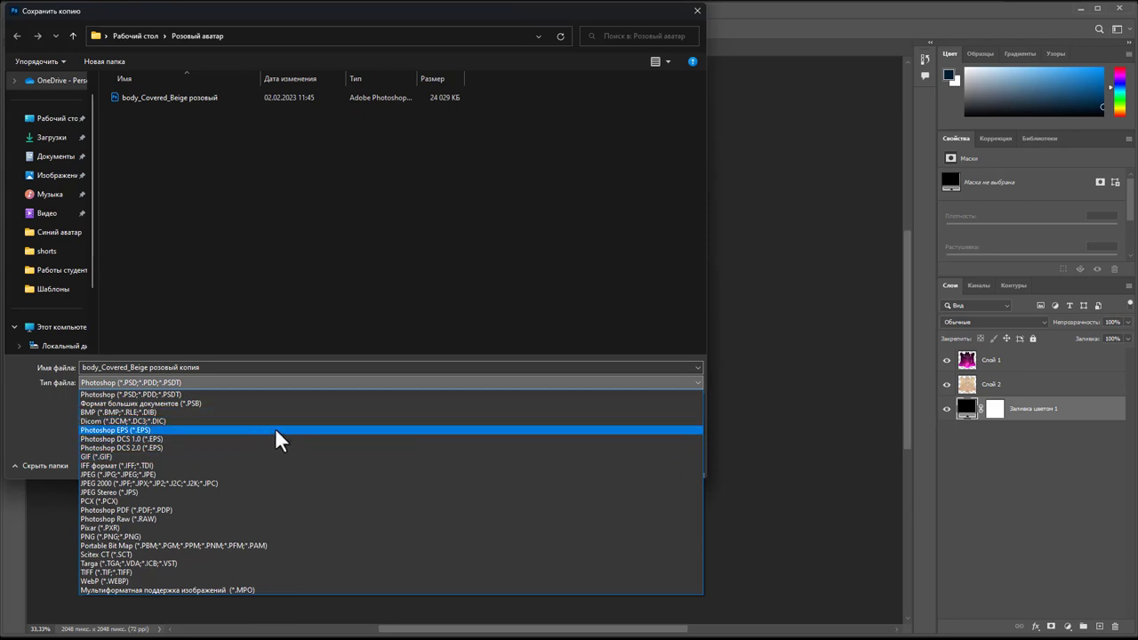
left_click(252, 475)
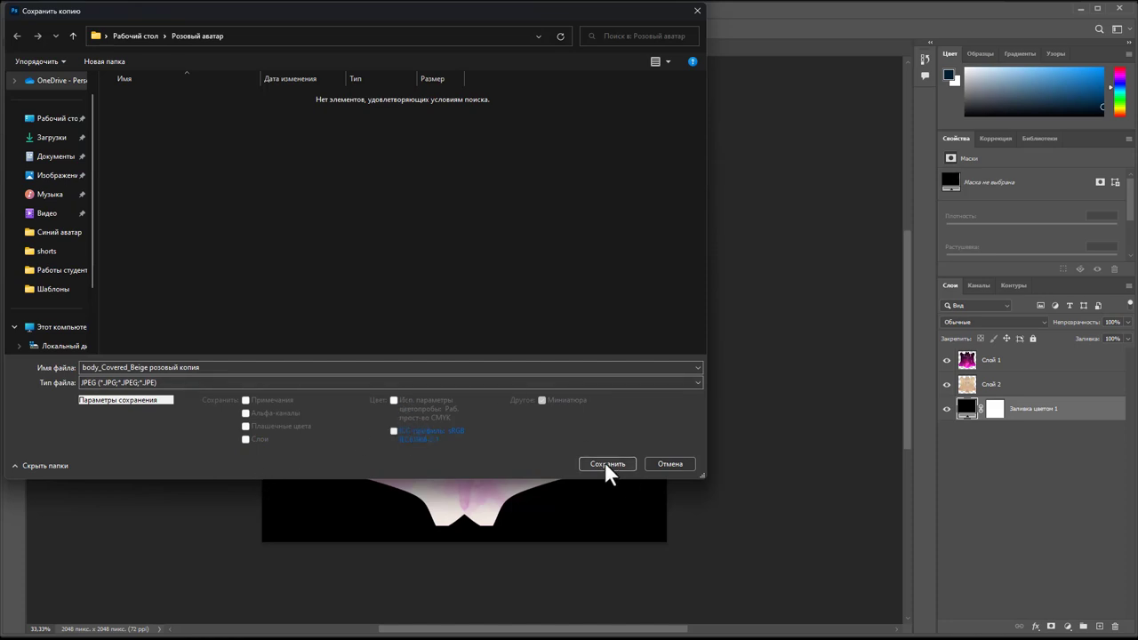
left_click(299, 371)
left_click(300, 373)
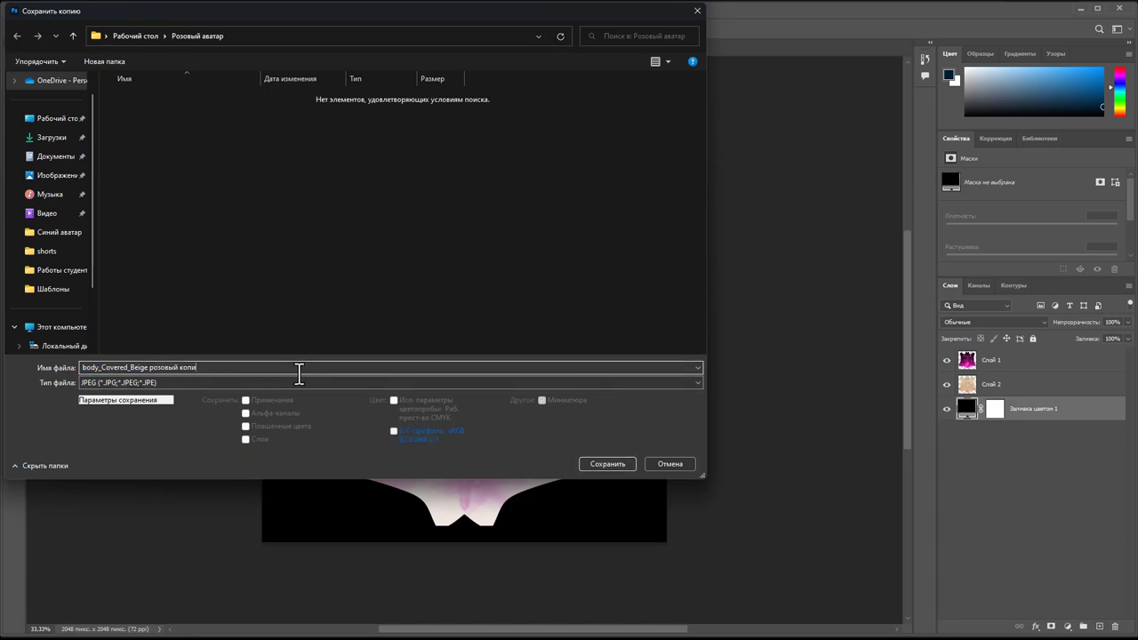
left_click(591, 466)
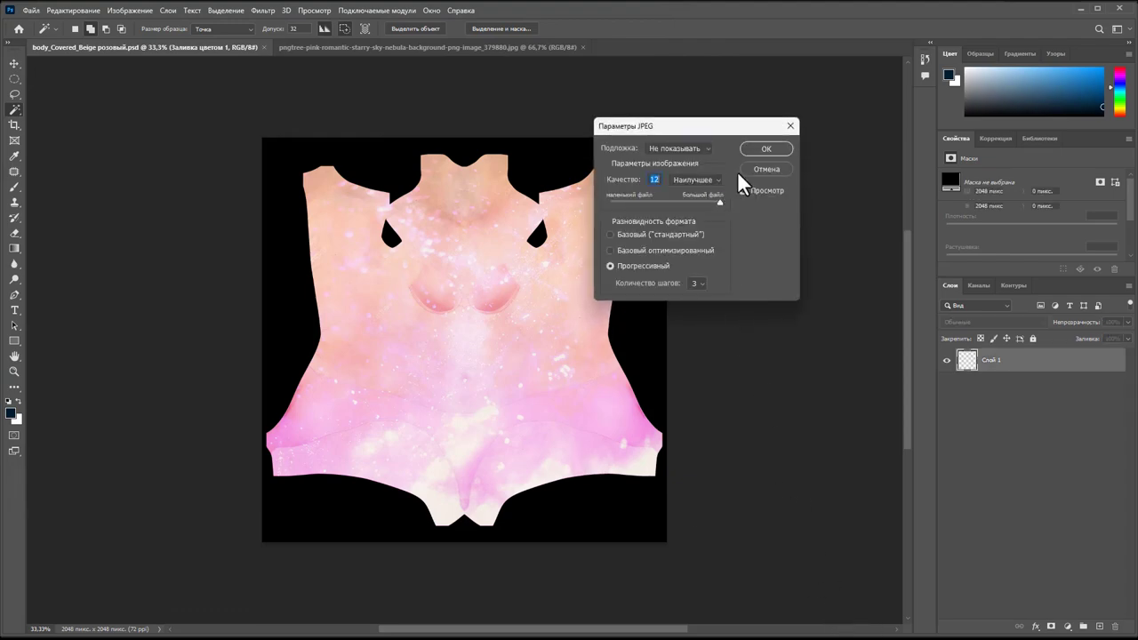
left_click(758, 153)
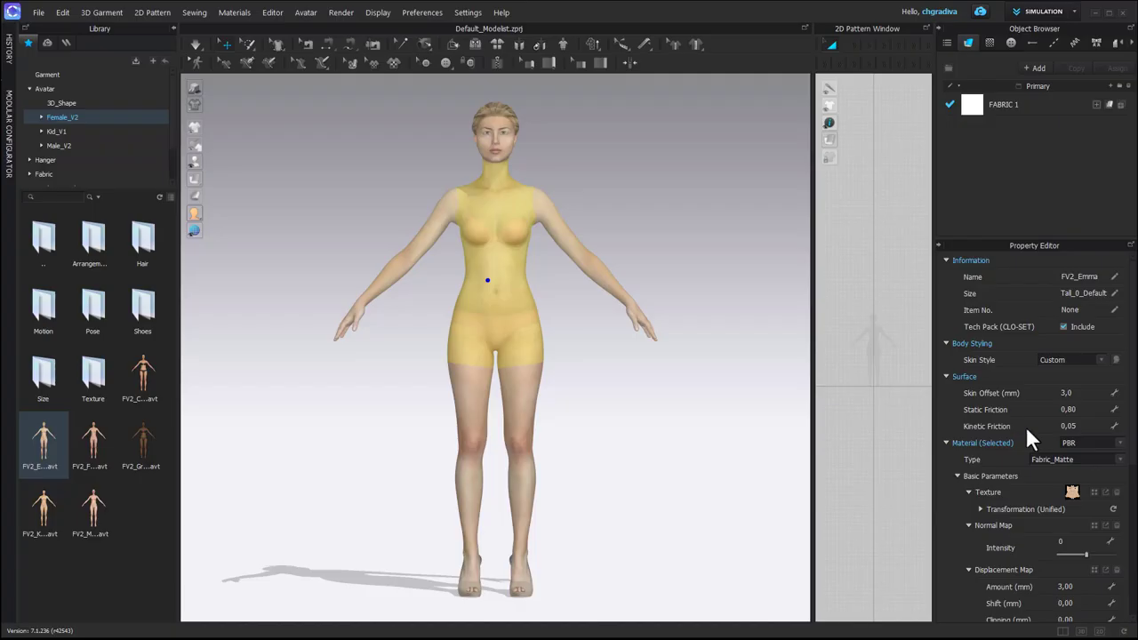
- Load the pink nebula JPG from Desktop > Розовый аватар into the body's Texture slot
left_click(1073, 492)
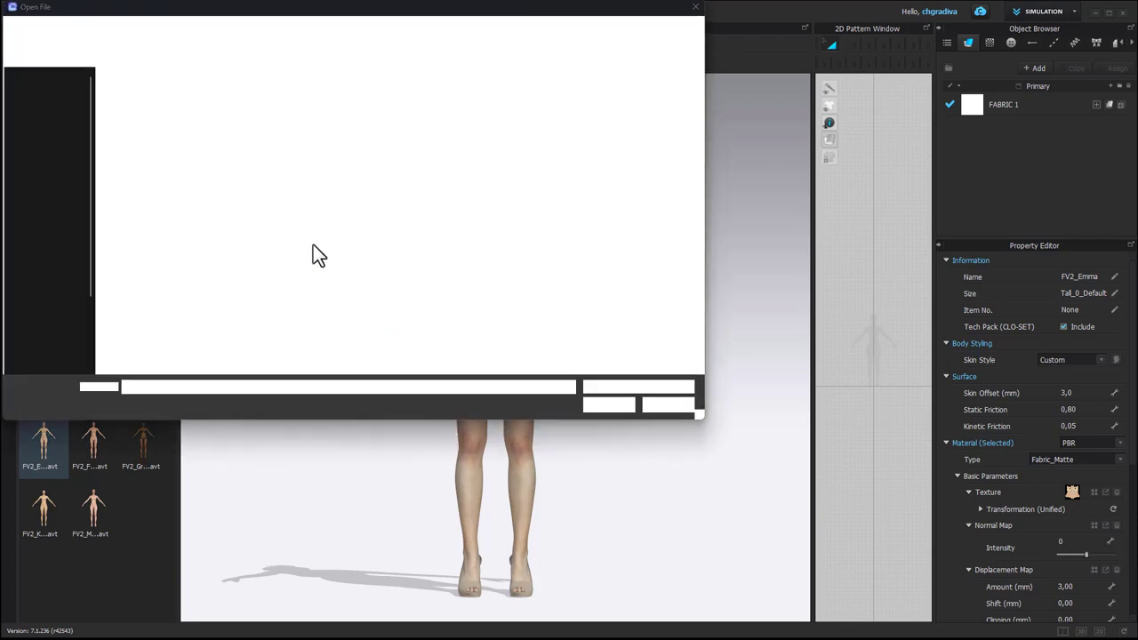
left_click(44, 135)
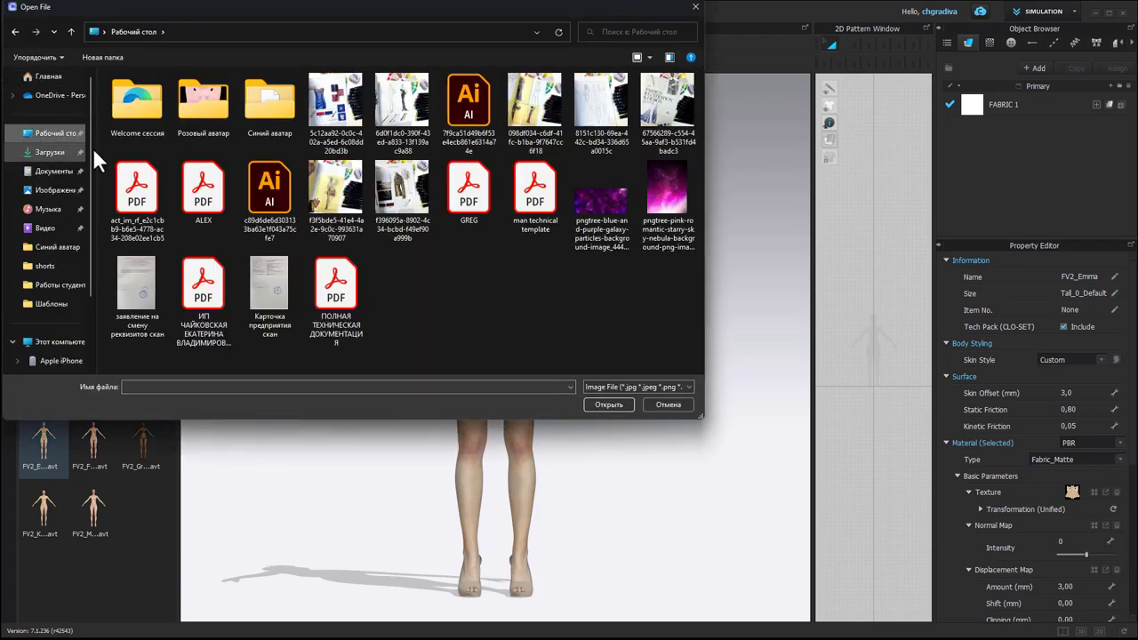
double_click(210, 114)
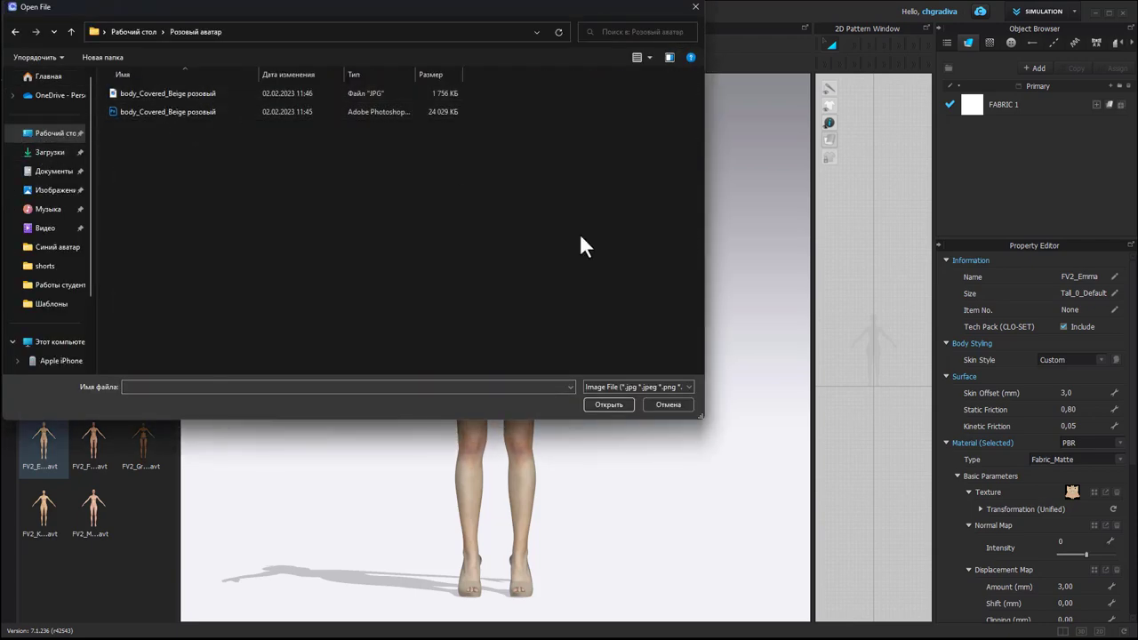
left_click(650, 57)
left_click(702, 2)
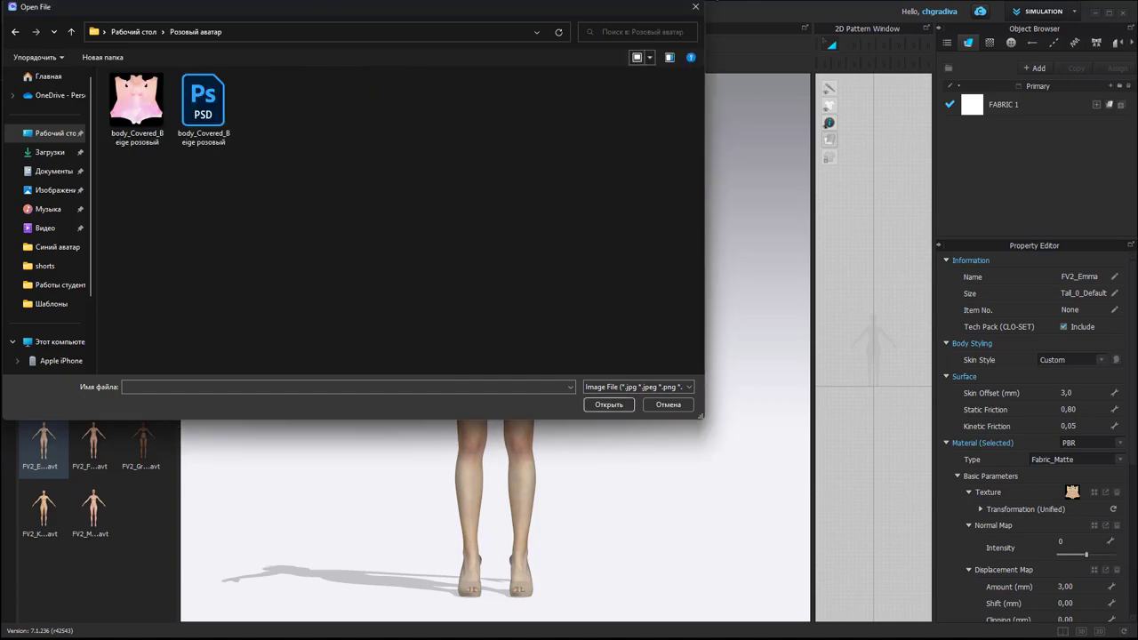
left_click(147, 120)
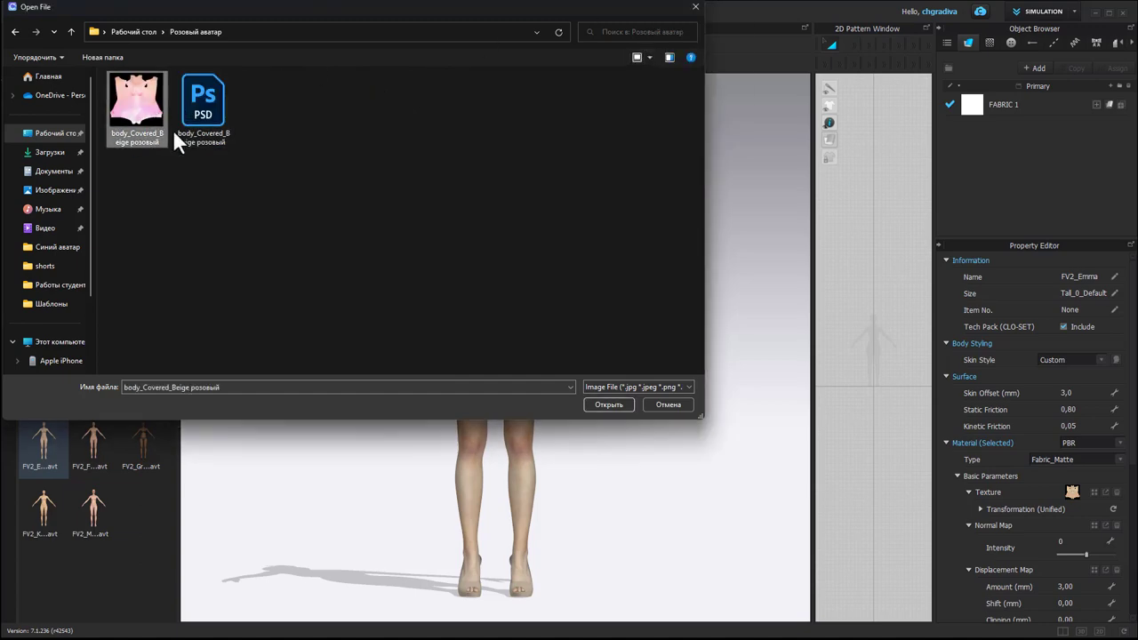
left_click(618, 405)
left_click(746, 347)
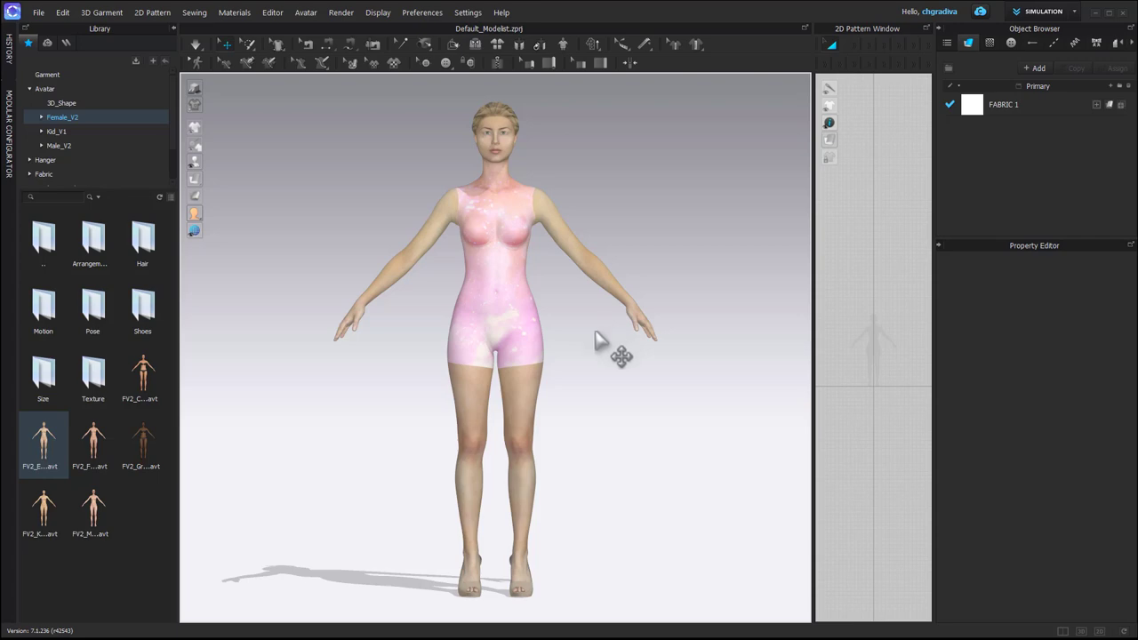
- Select the avatar's legs and send leg.jpg (2048 × 2048 px) to Photoshop for editing
left_click(527, 404)
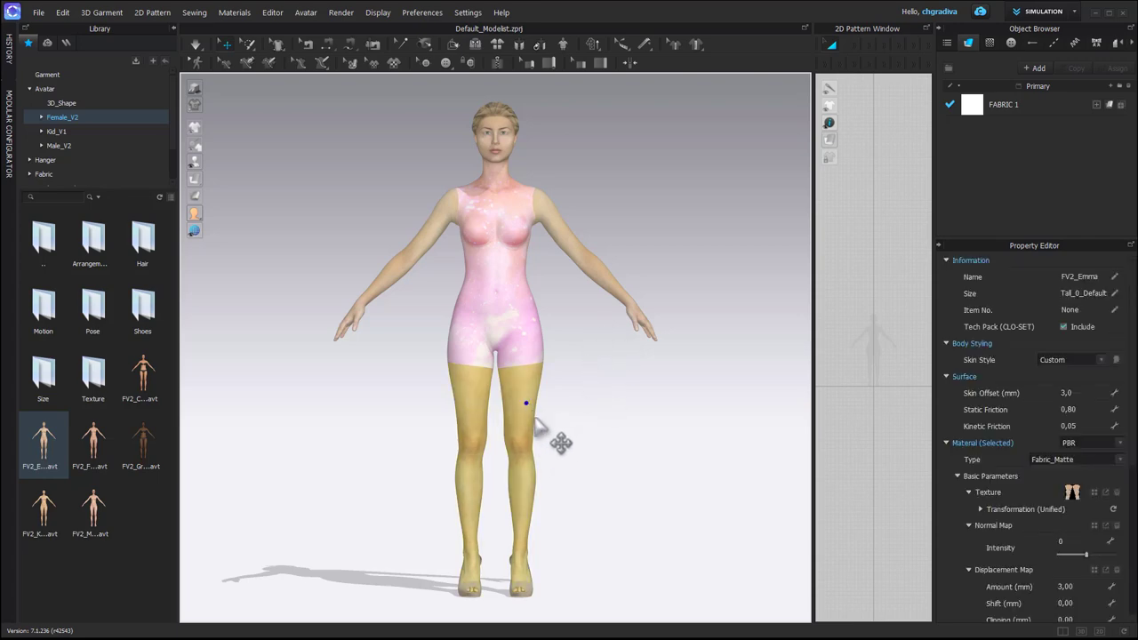
left_click(1107, 494)
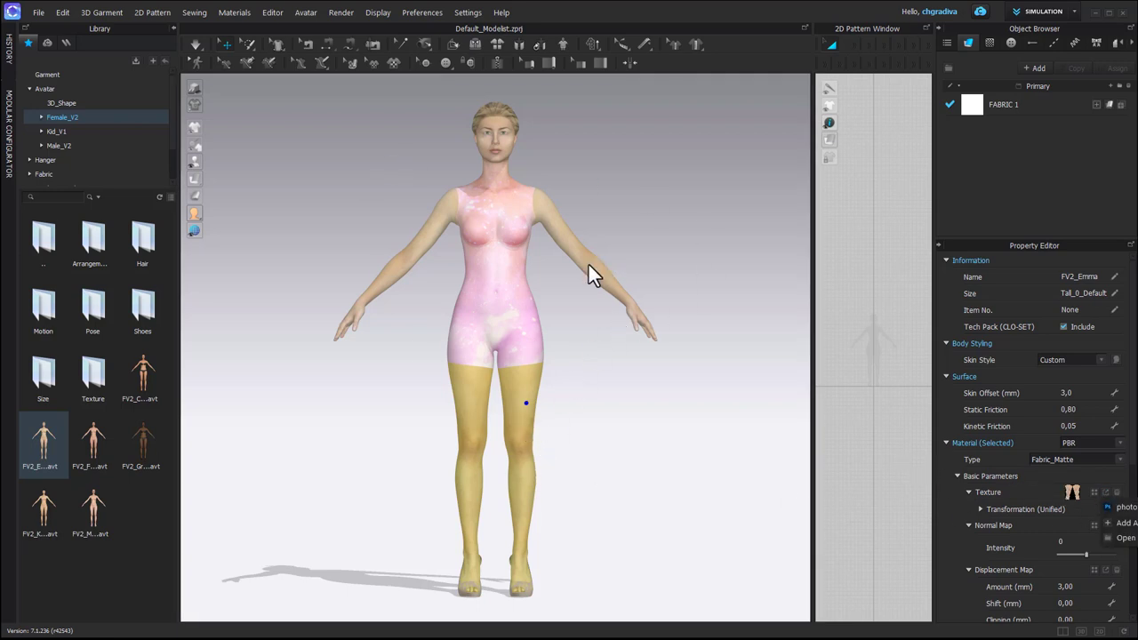
left_click(1122, 508)
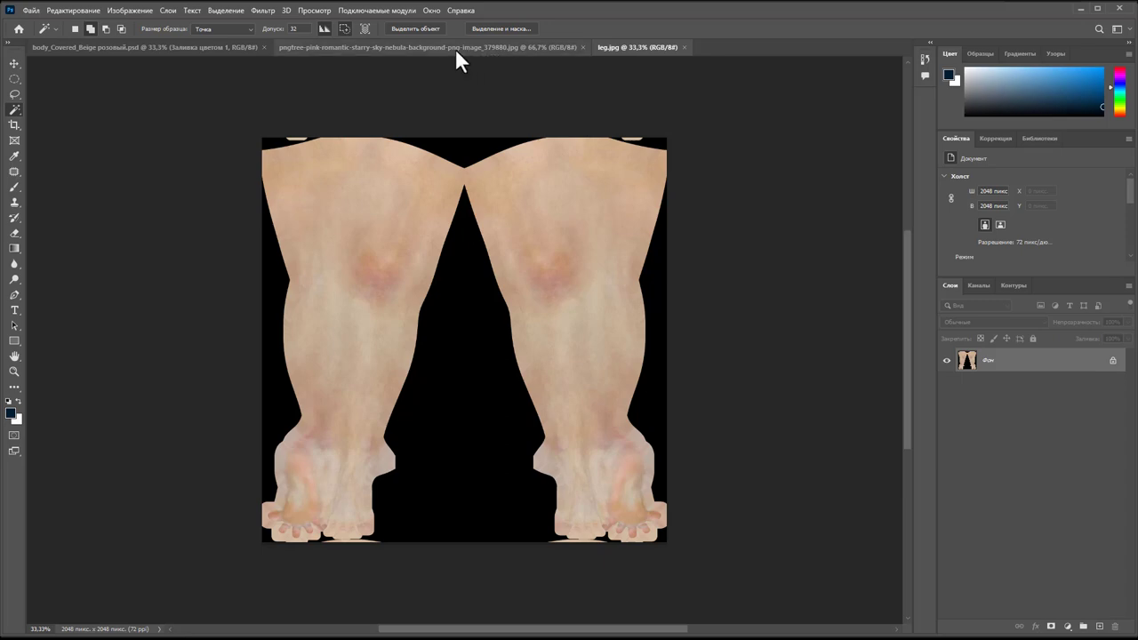
- Bring the pink nebula image into leg.jpg and stretch it to fill the canvas
left_click(455, 48)
left_click_drag(559, 100, 471, 299)
key("ctrl+t")
left_click_drag(463, 471, 435, 127)
left_click_drag(541, 322, 667, 322)
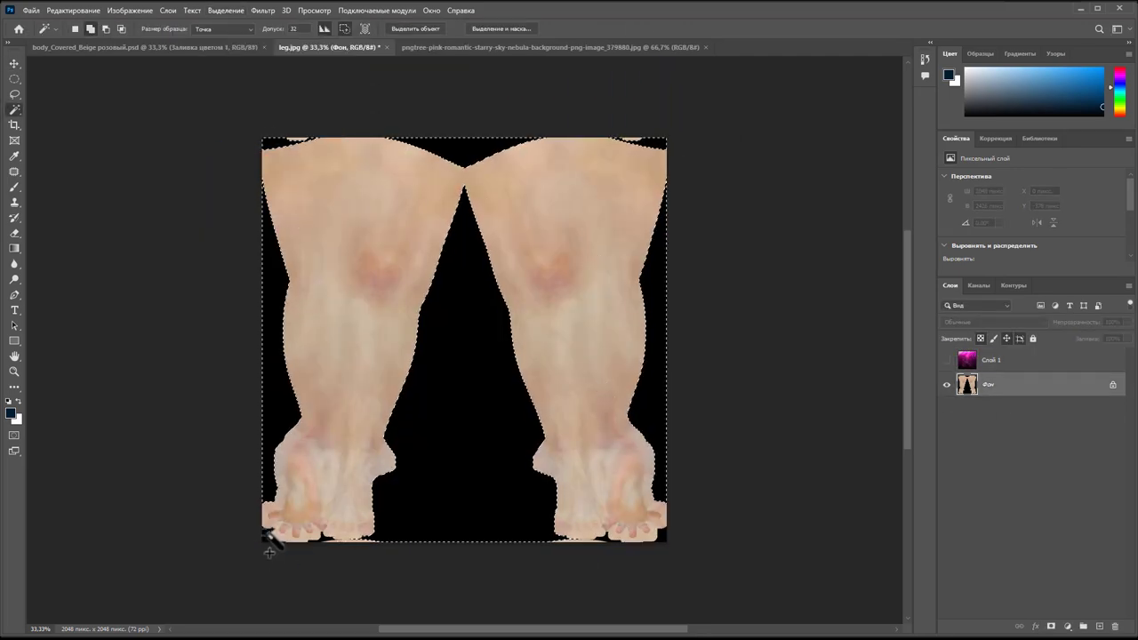
- Copy the legs to their own layer, delete Фон, clip the nebula to the legs, and save a copy
right_click(589, 436)
left_click(622, 533)
left_click_drag(987, 408, 1107, 619)
left_click(1023, 322)
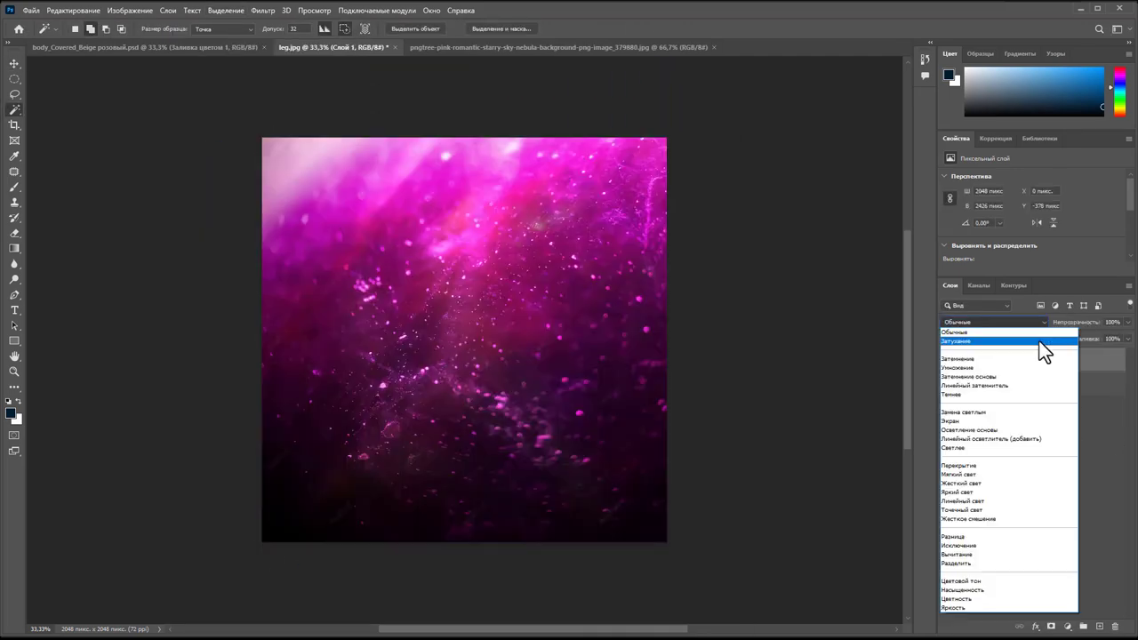
left_click(1041, 348)
left_click(281, 405)
left_click(946, 361)
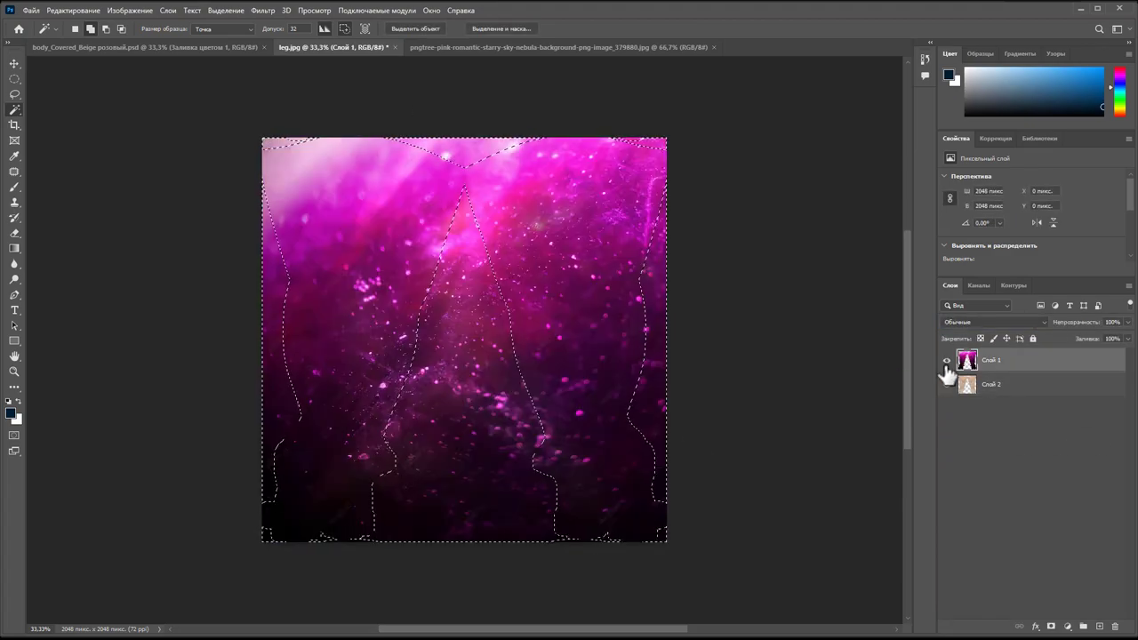
left_click(960, 371, "alt")
left_click(32, 10)
left_click(53, 187)
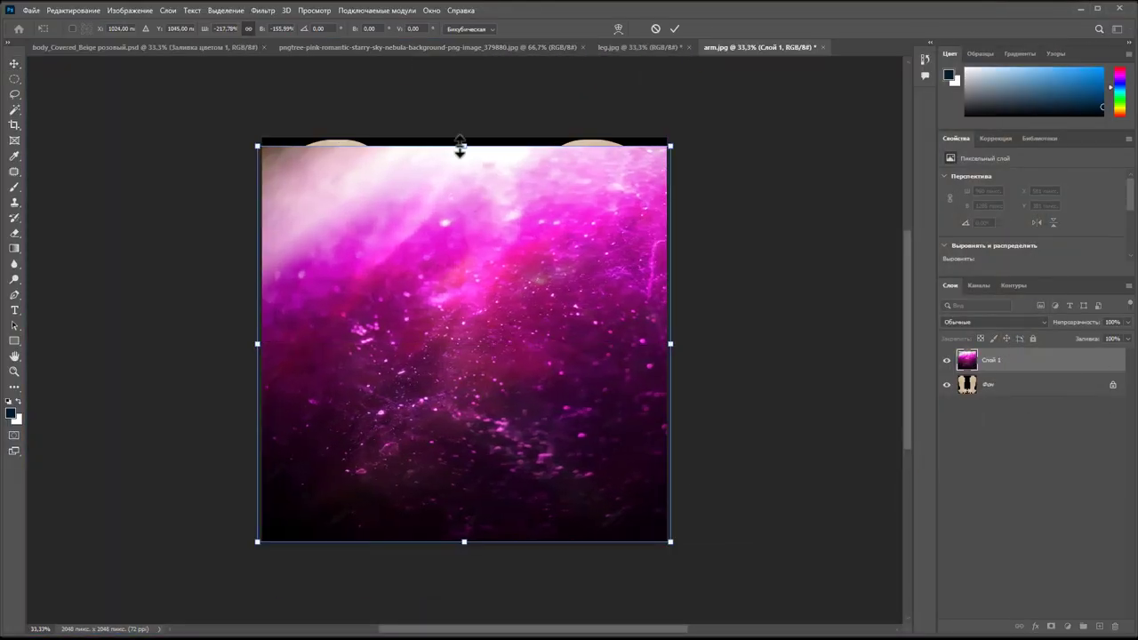
- Copy the arms to a new layer and select the black area around them
key("ctrl+j")
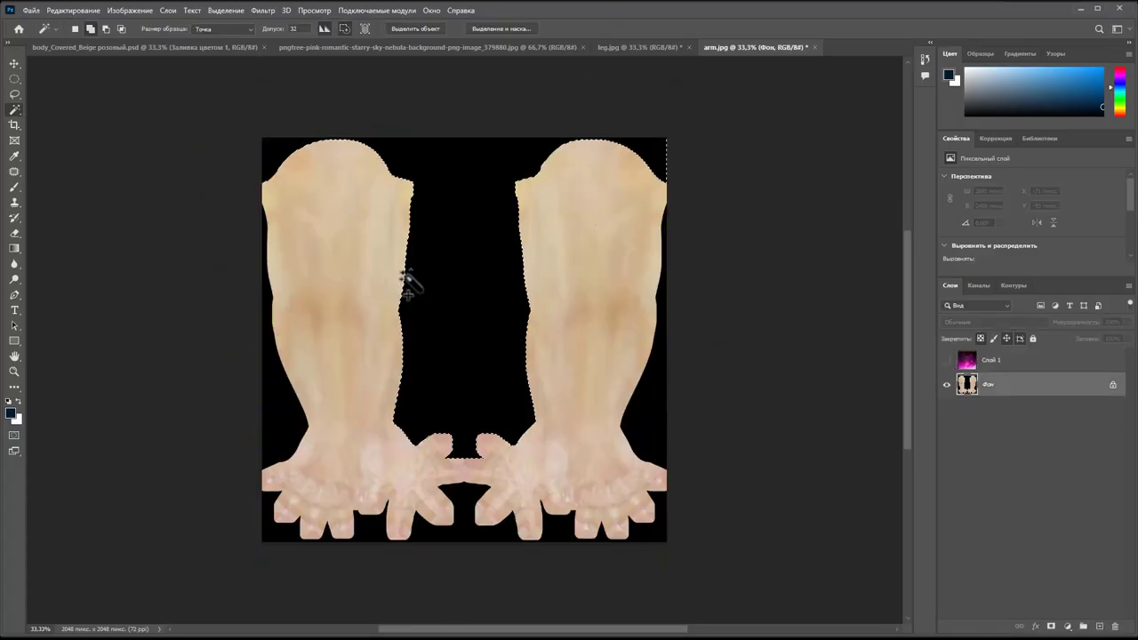
left_click(626, 416)
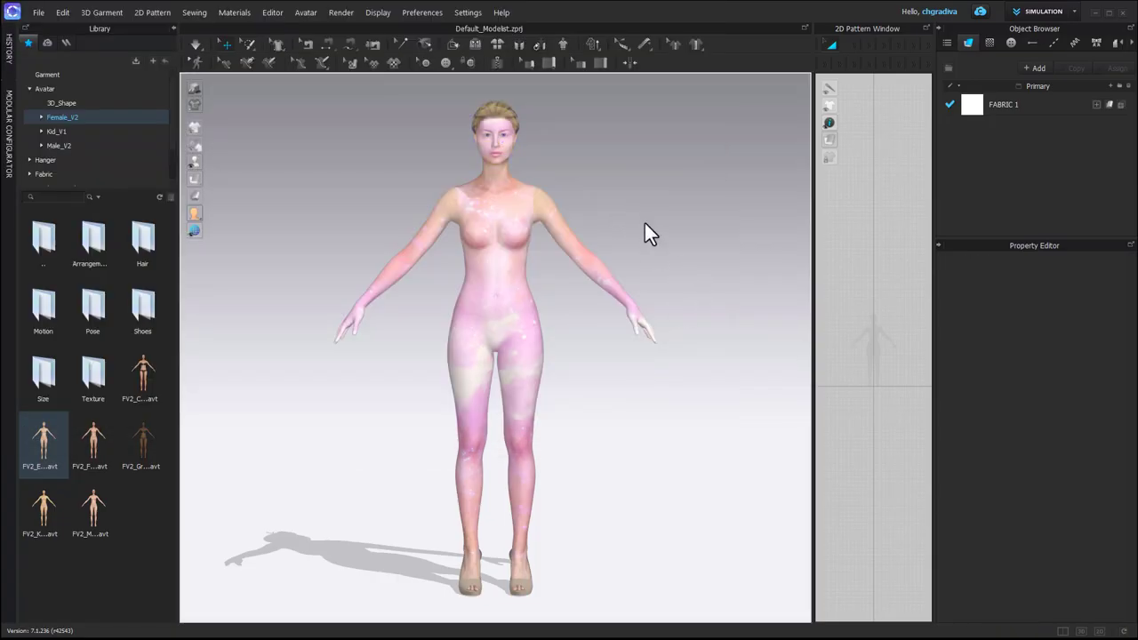
scroll(501, 138, "up", 3)
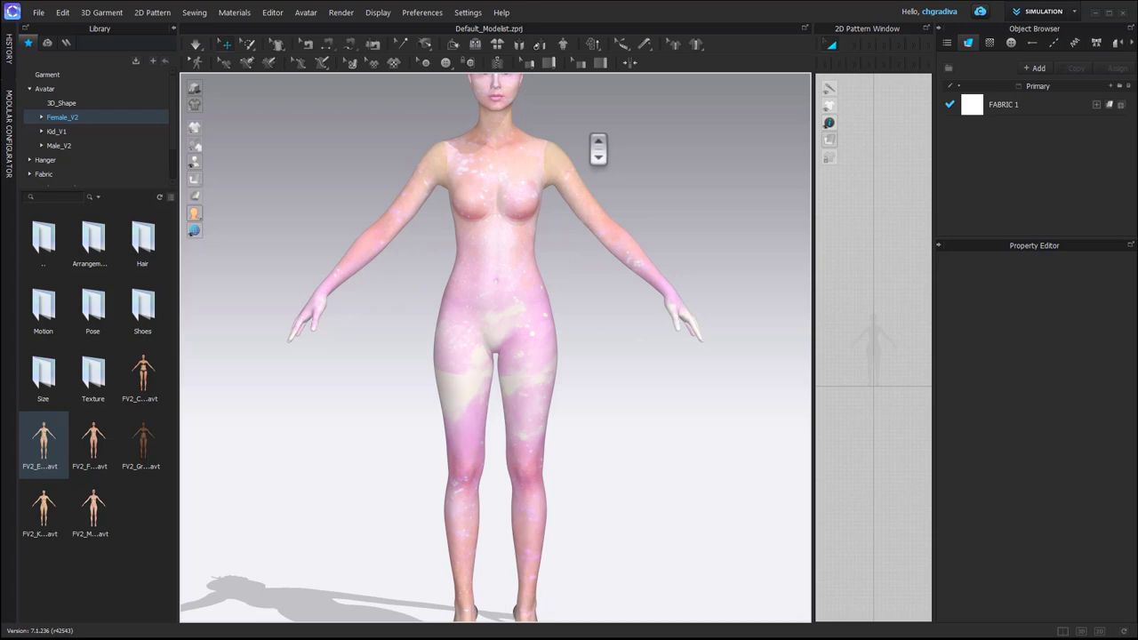
middle_click_drag(590, 141, 581, 289)
scroll(503, 241, "up", 1)
scroll(503, 235, "up", 3)
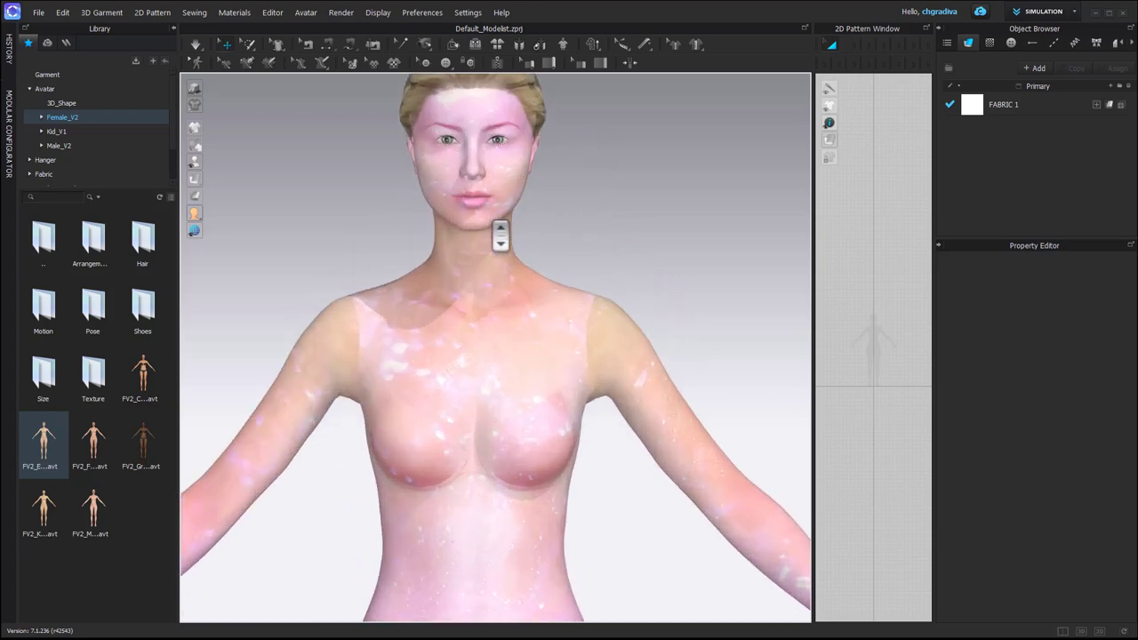
scroll(509, 236, "up", 2)
scroll(508, 237, "up", 2)
scroll(533, 230, "up", 2)
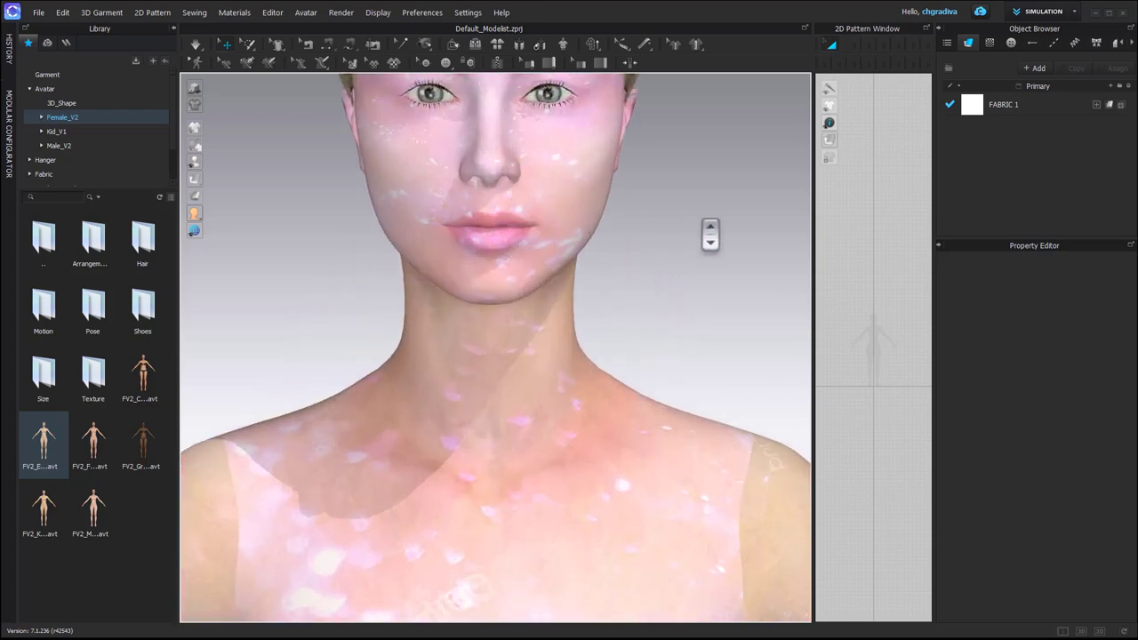
mouse_move(713, 239)
middle_mouse_down()
mouse_move(721, 376)
mouse_move(697, 463)
mouse_move(705, 453)
middle_mouse_up()
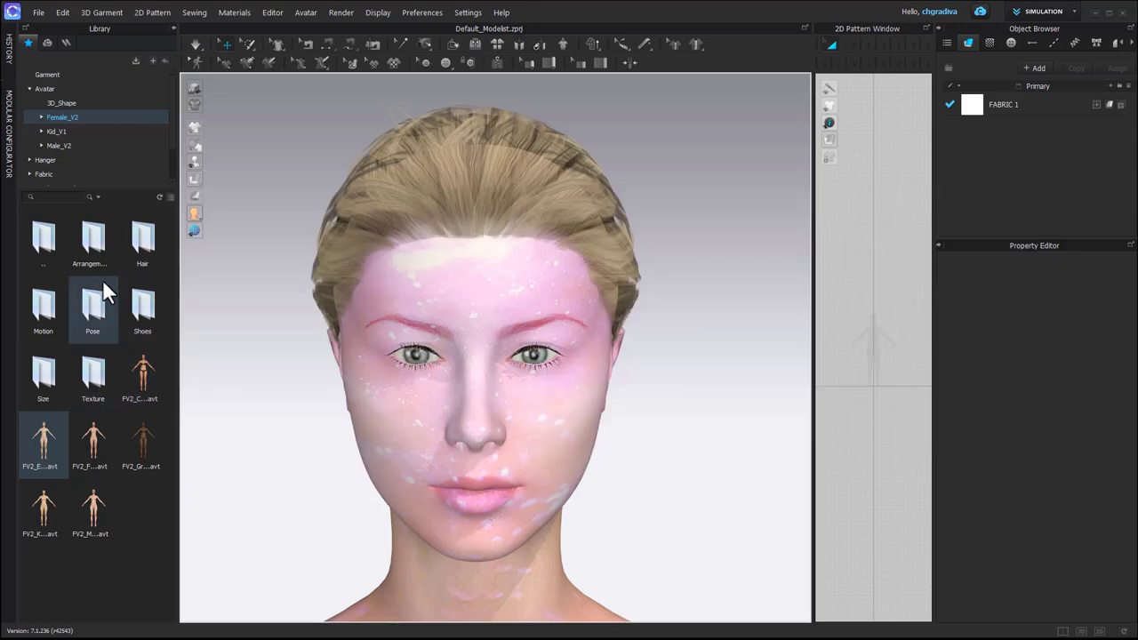
- Open the Hair folder in the Library and browse the available hairstyles
left_click(149, 246)
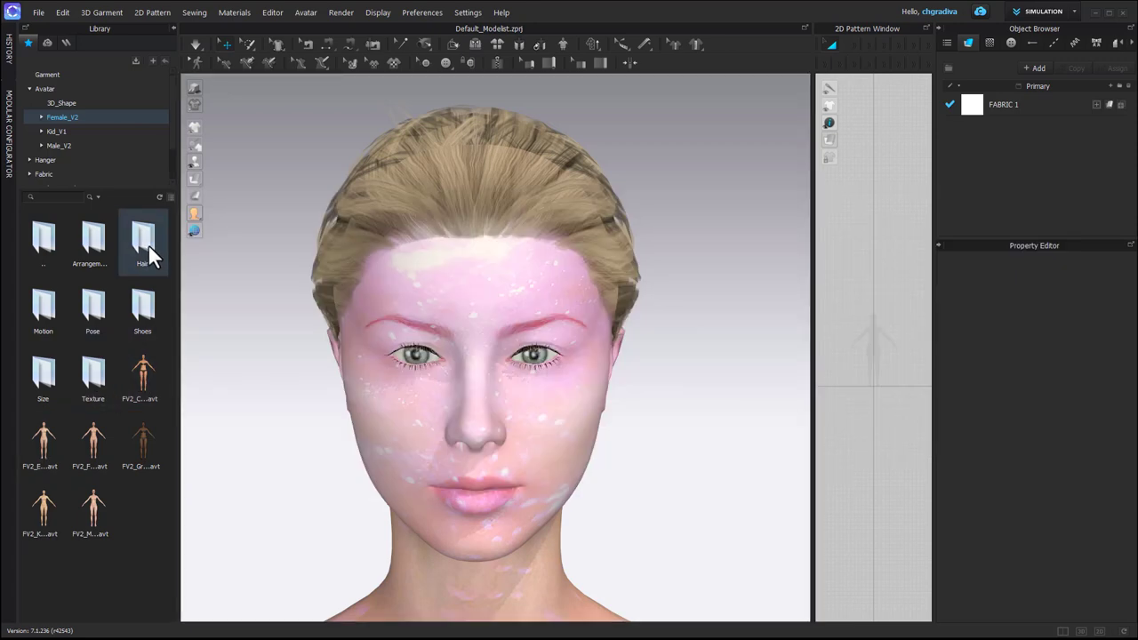
double_click(148, 244)
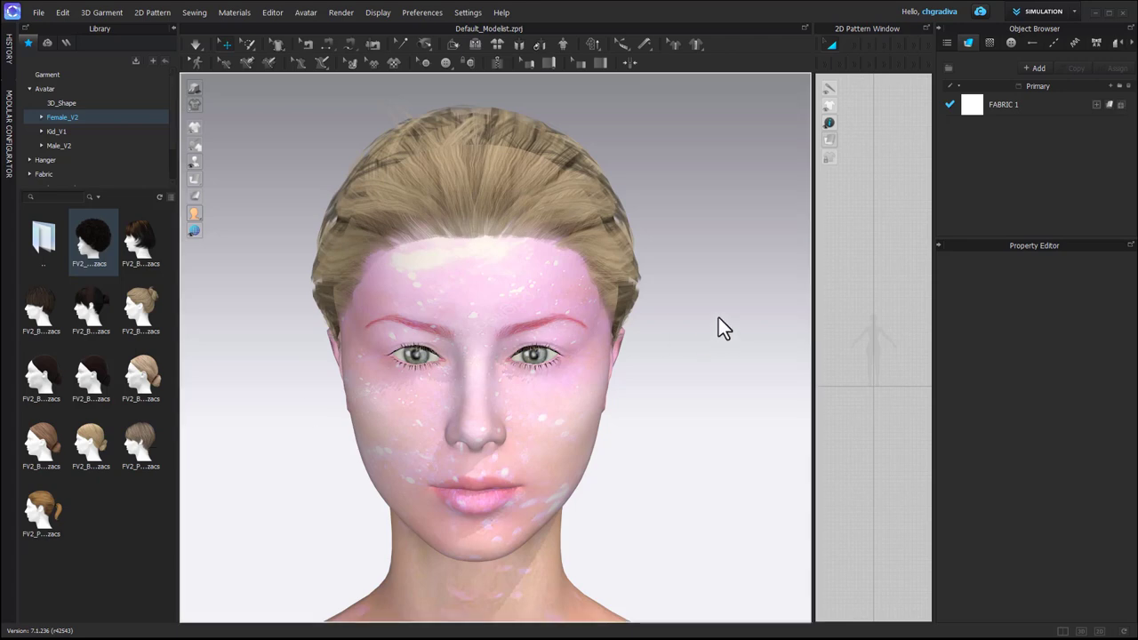
right_click_drag(716, 325, 600, 316)
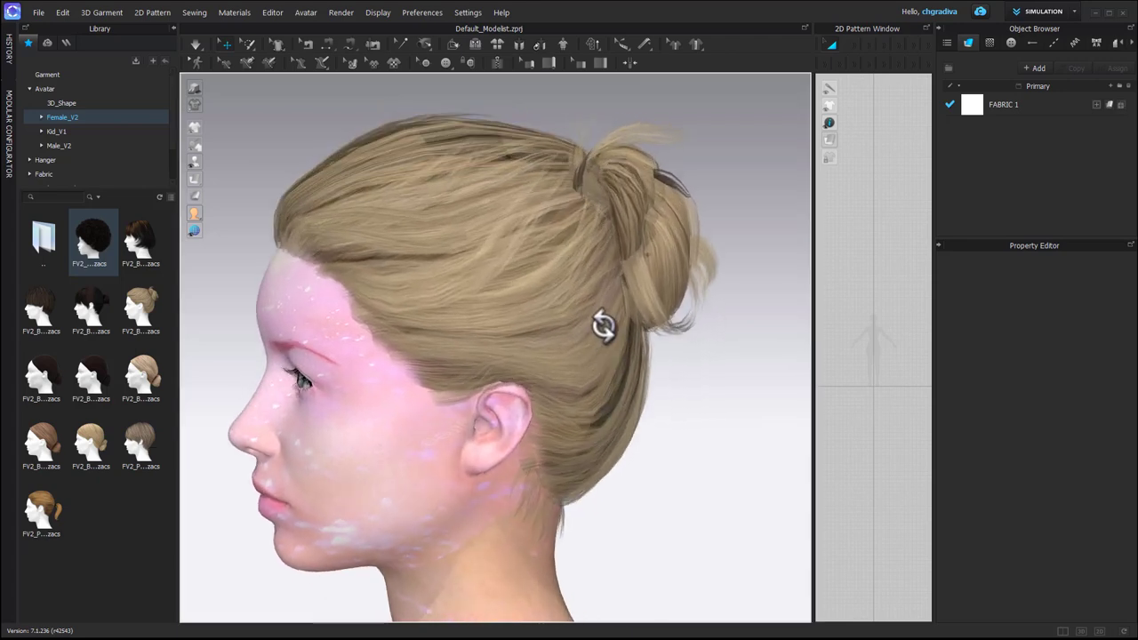
scroll(614, 336, "down", 2)
scroll(615, 346, "down", 2)
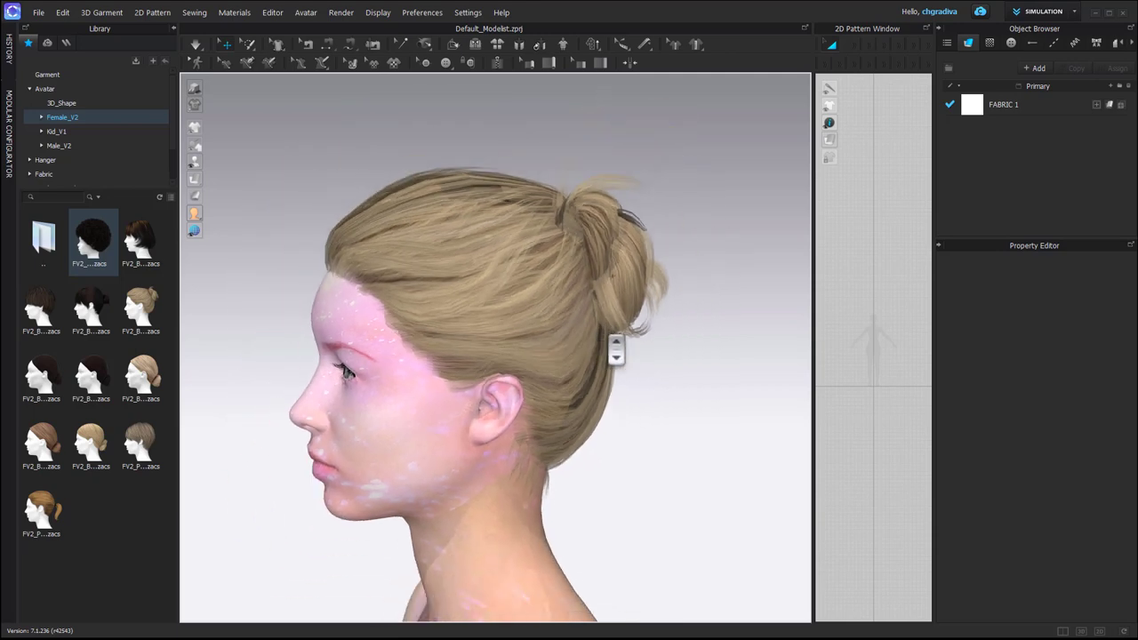
left_click(136, 253)
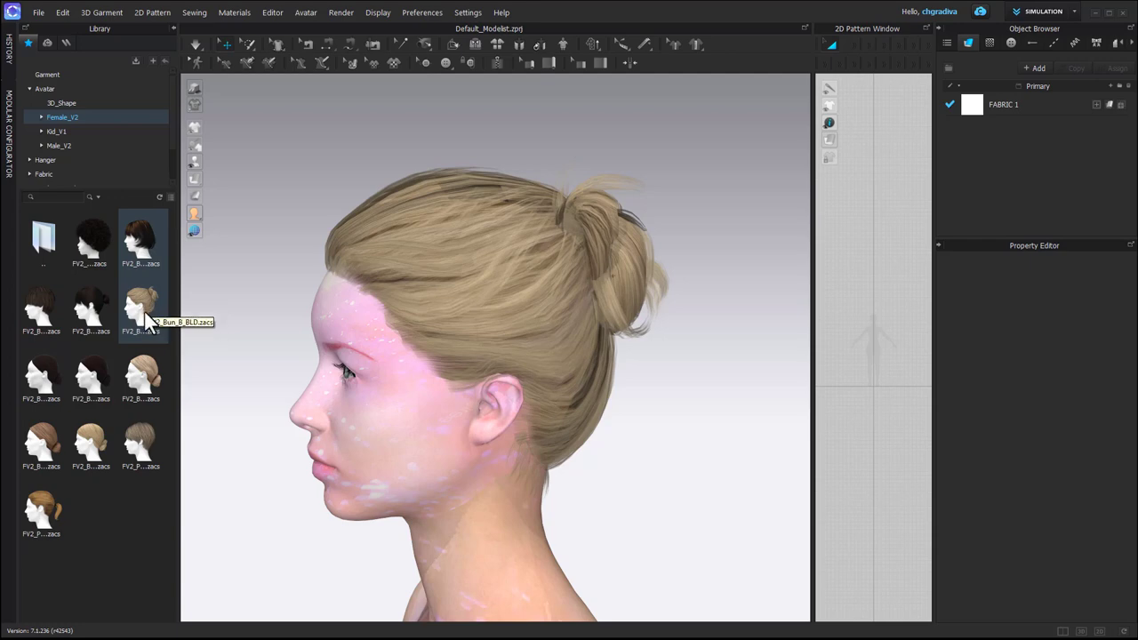
- Try the brown ponytail and short bob, then dress the avatar in the blonde bun
double_click(38, 498)
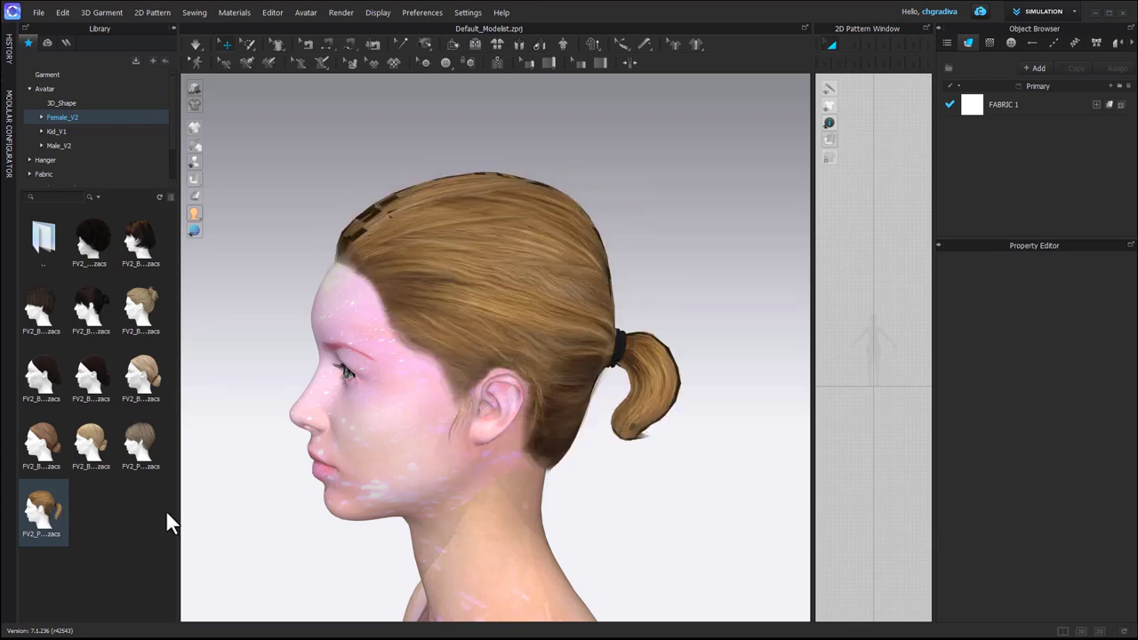
double_click(147, 435)
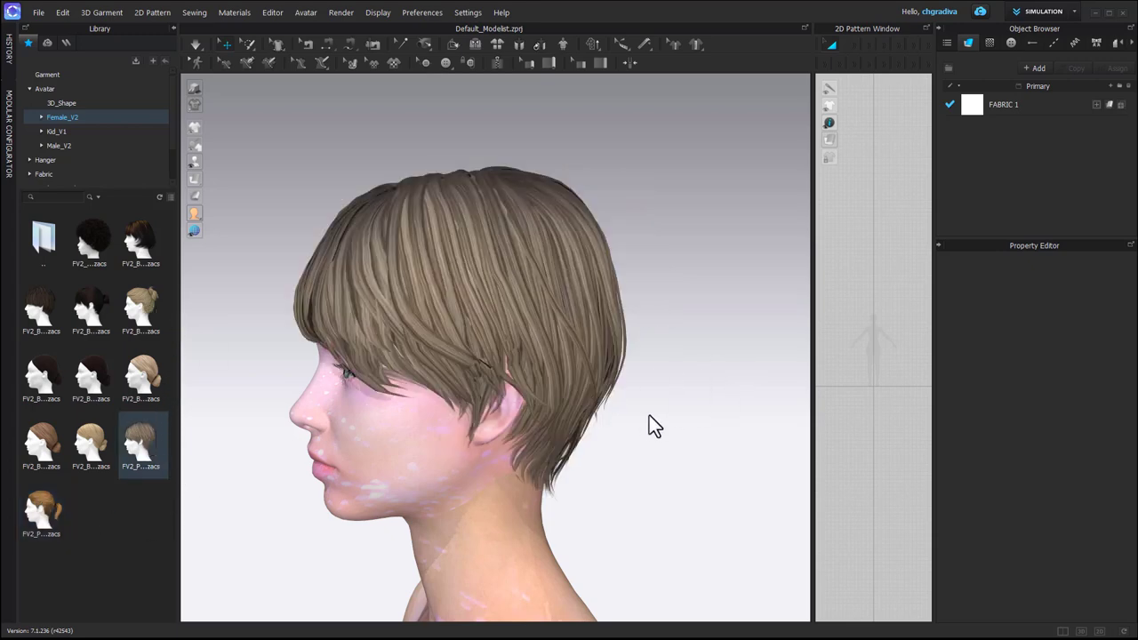
right_click_drag(650, 425, 743, 420)
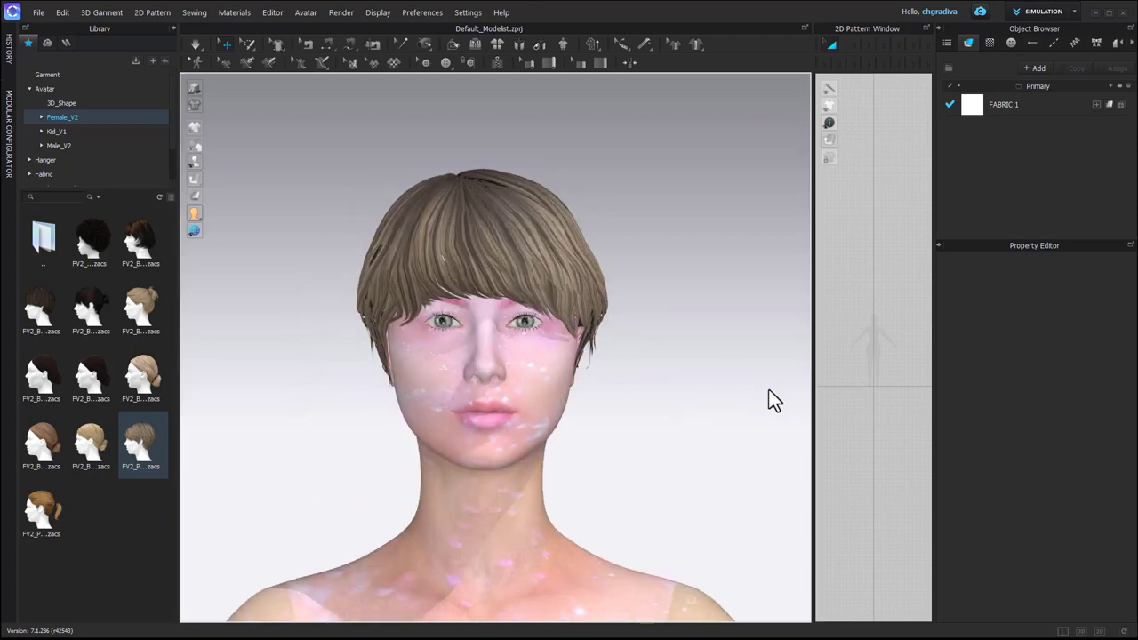
double_click(151, 297)
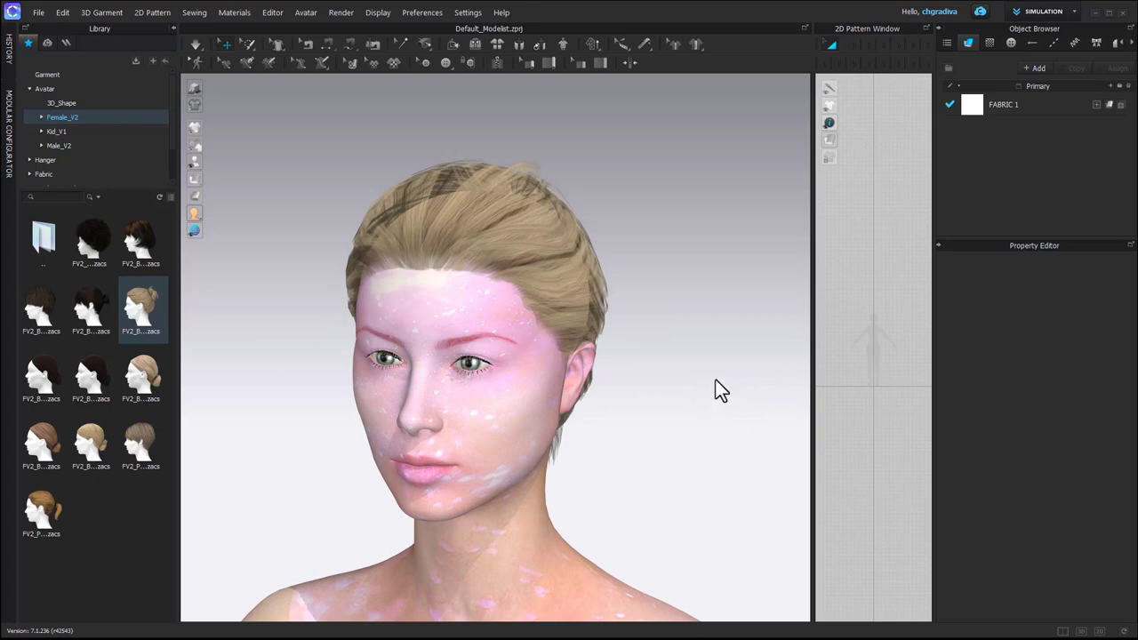
mouse_move(721, 377)
right_mouse_down()
mouse_move(760, 383)
mouse_move(749, 367)
right_mouse_up()
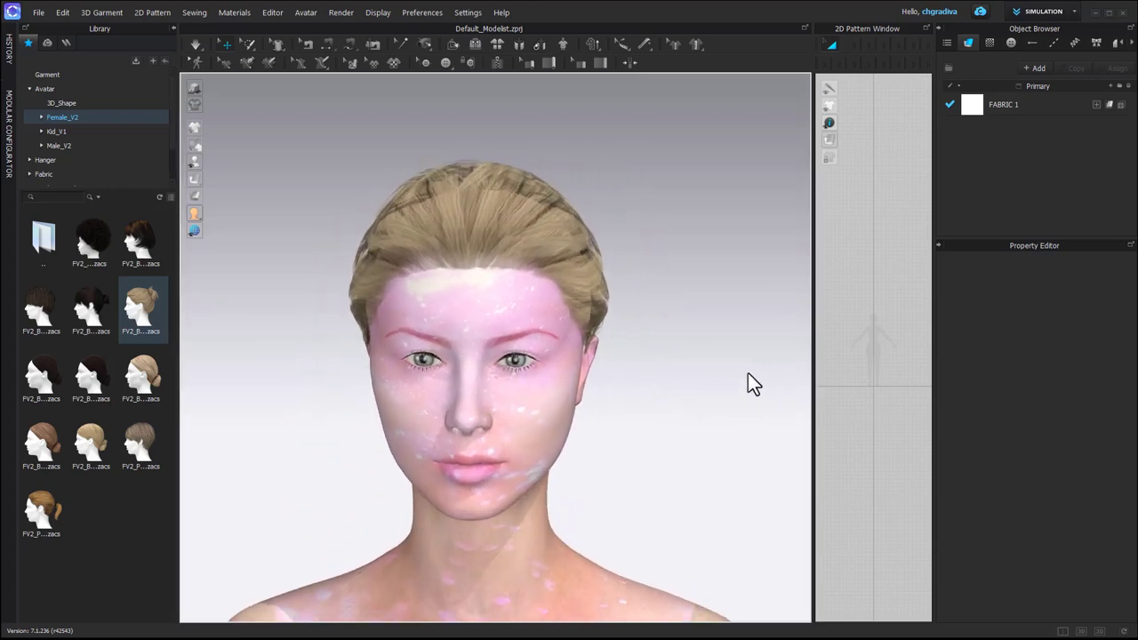
- Zoom to the face, select the eye, and open eye_01.jpg (512 × 512 px) in Photoshop
scroll(747, 373, "down", 2)
scroll(514, 360, "up", 3)
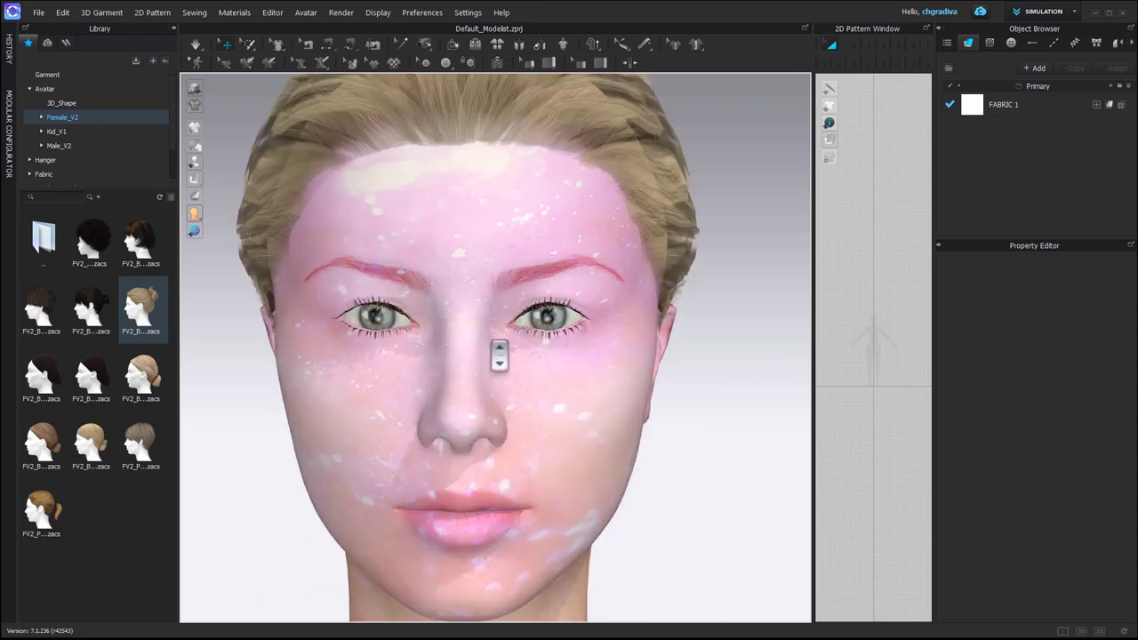
scroll(504, 351, "up", 3)
scroll(504, 351, "up", 1)
scroll(505, 353, "down", 1)
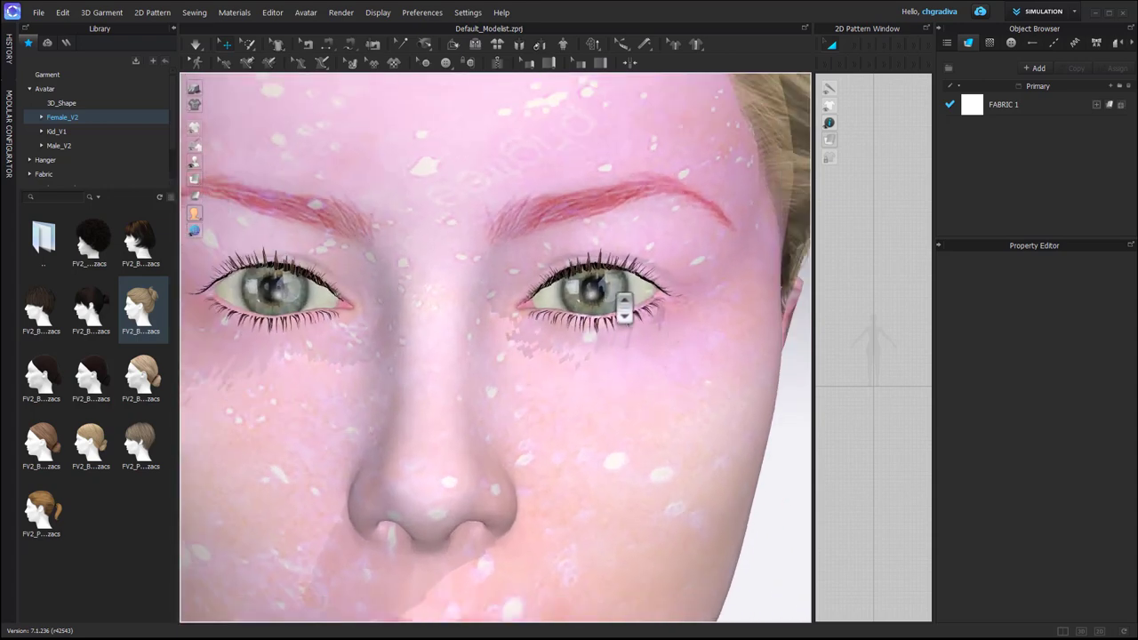
left_click(625, 307)
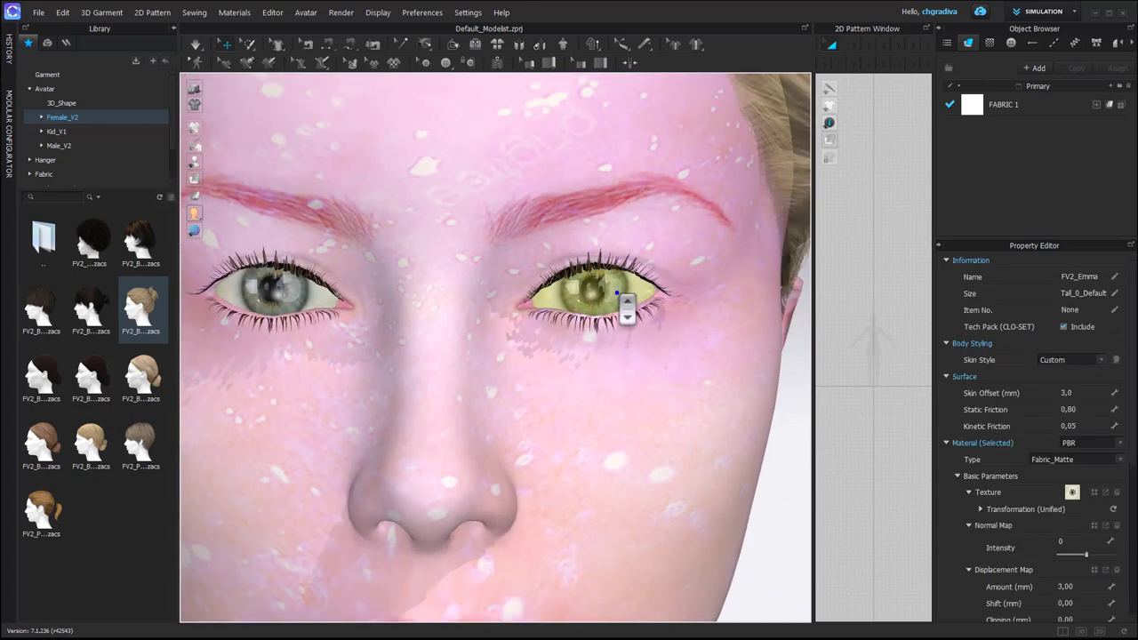
left_click(1073, 490)
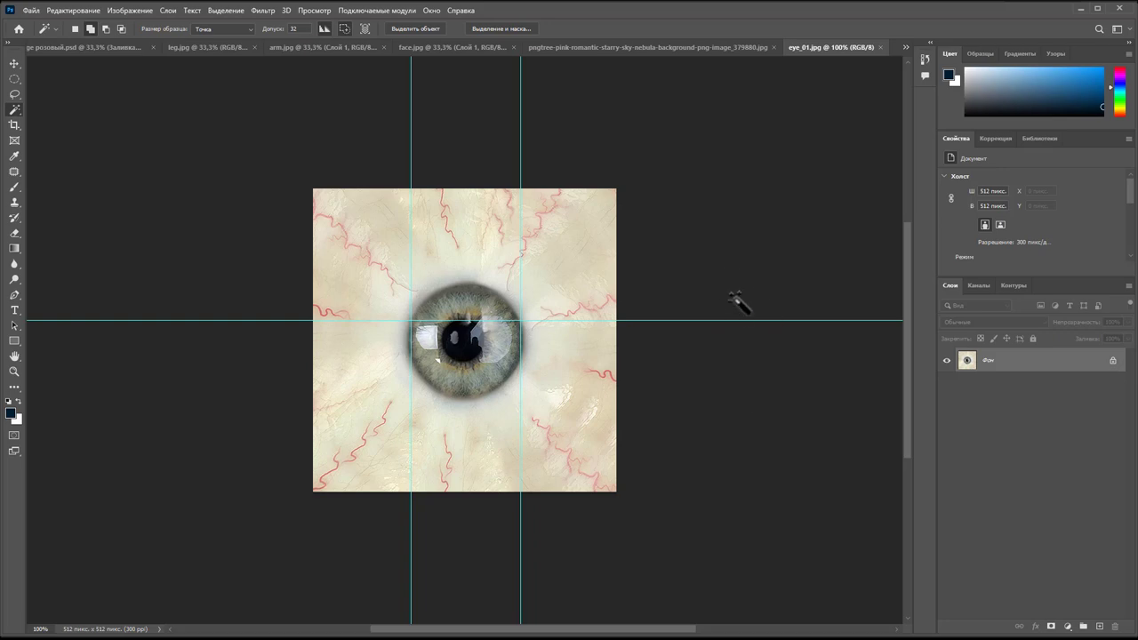
- Undo the trial layer move and drag all the guides off eye_01.jpg
left_click(14, 64)
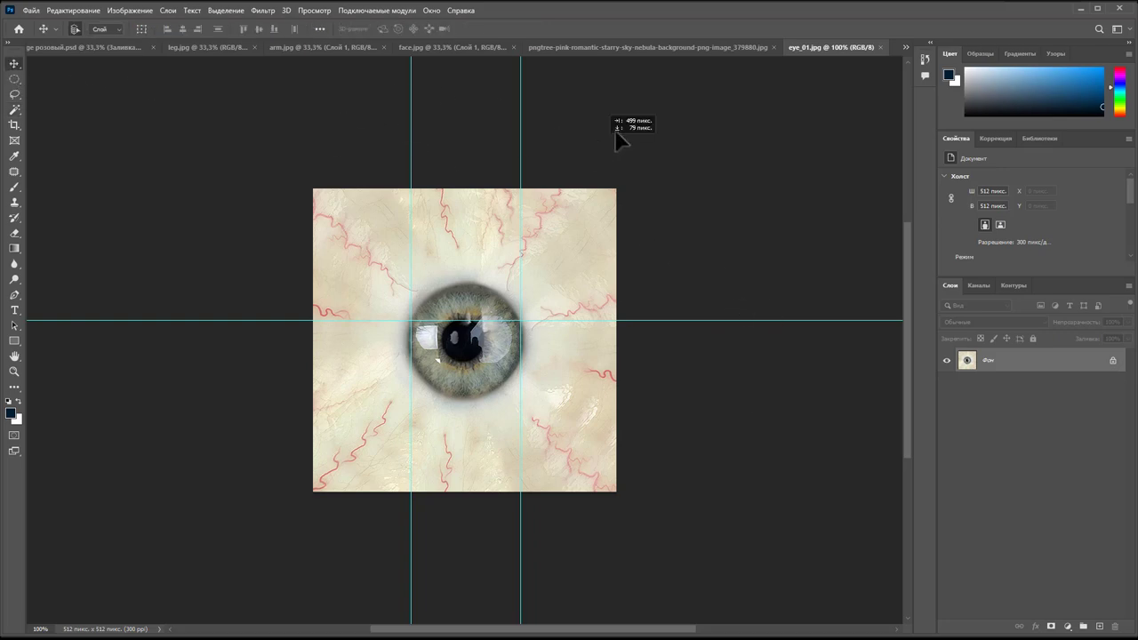
left_click_drag(170, 62, 613, 133)
left_click(601, 270)
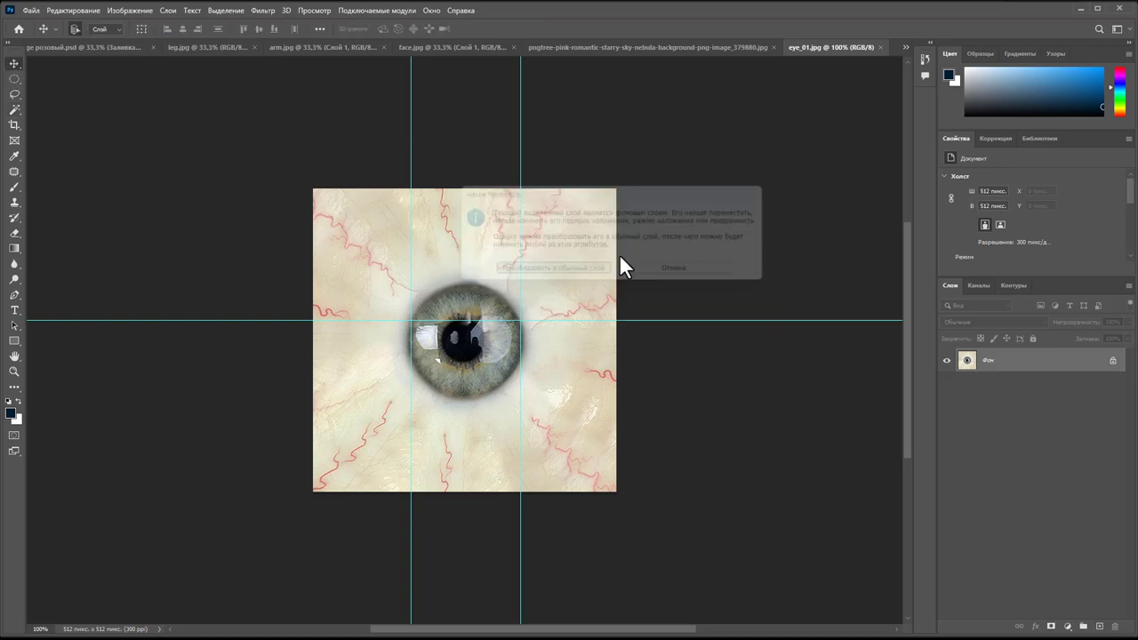
left_click_drag(308, 153, 399, 145)
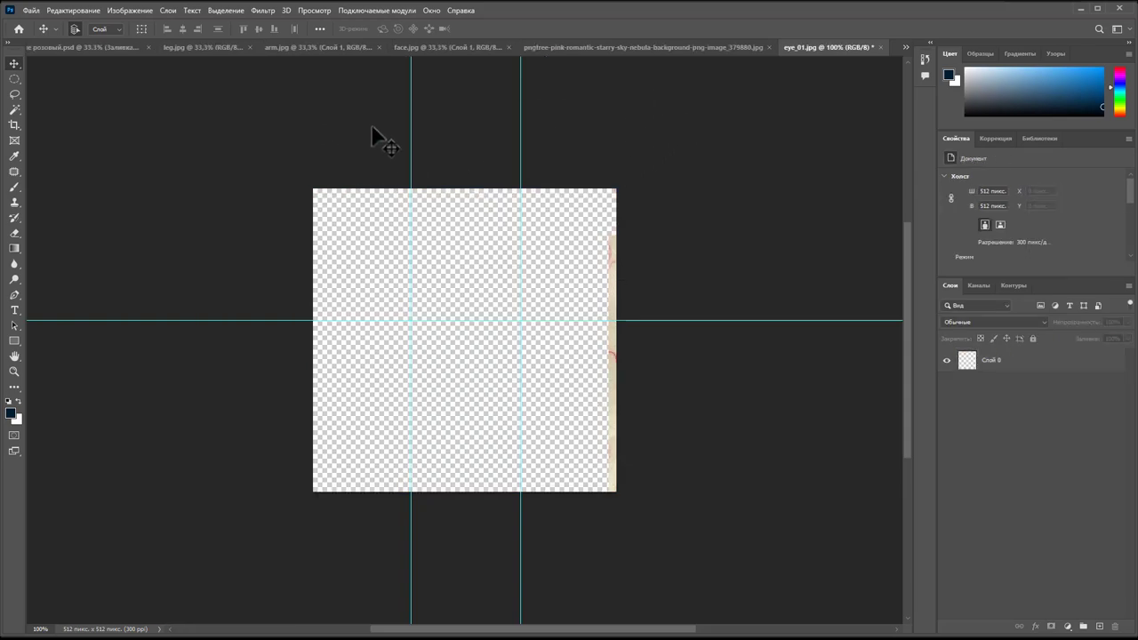
key("ctrl+z")
key("ctrl+z")
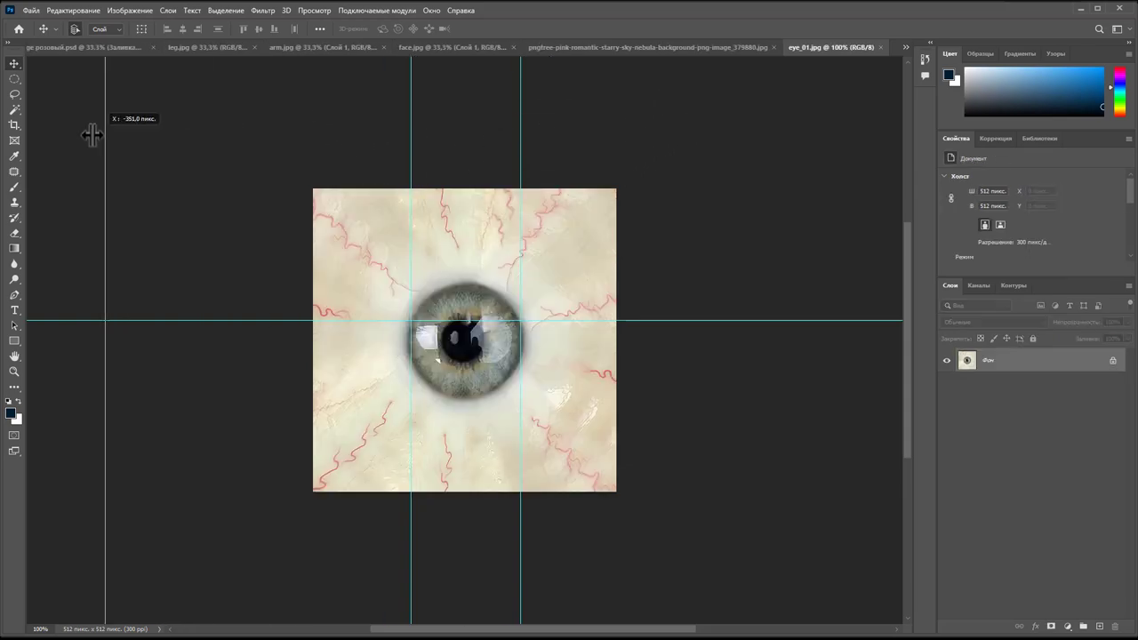
key("ctrl+z")
left_click_drag(411, 120, 3, 109)
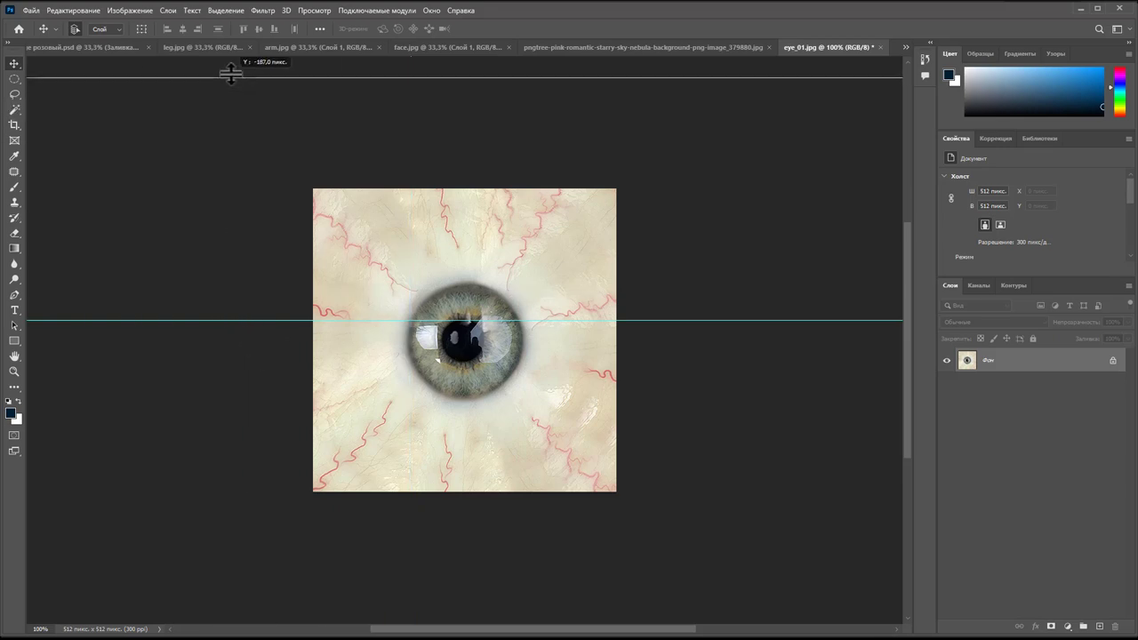
left_click_drag(235, 322, 228, 48)
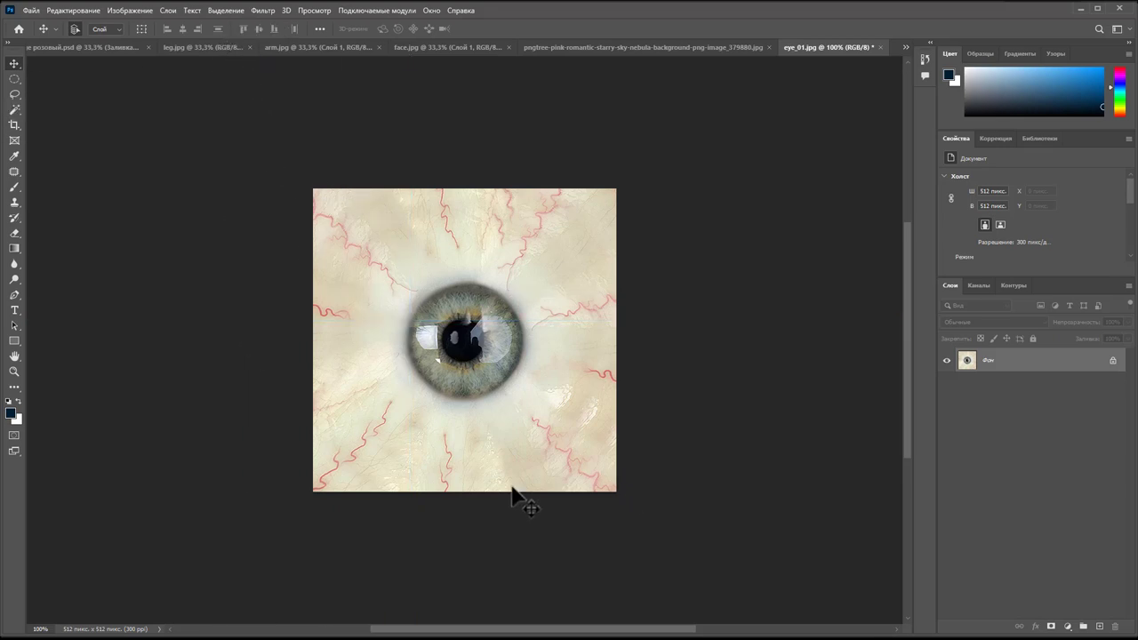
- Copy the round 194 × 194 px iris onto its own layer, Слой 1
left_click(15, 372)
left_click_drag(507, 376, 540, 396)
left_click(15, 78)
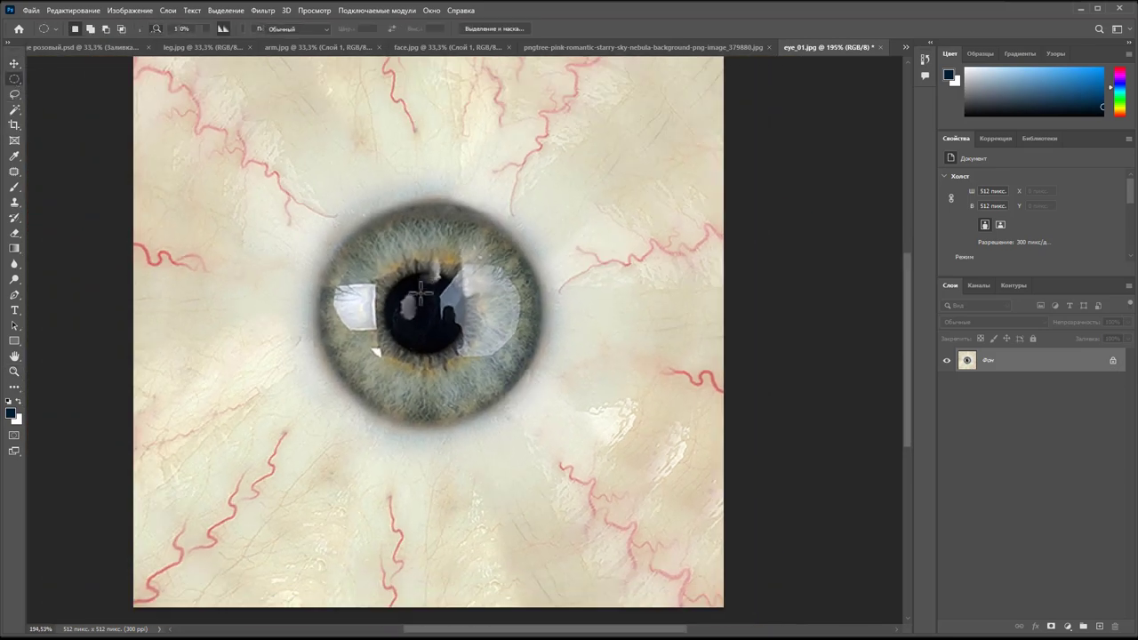
left_click_drag(426, 308, 619, 402, "alt+shift")
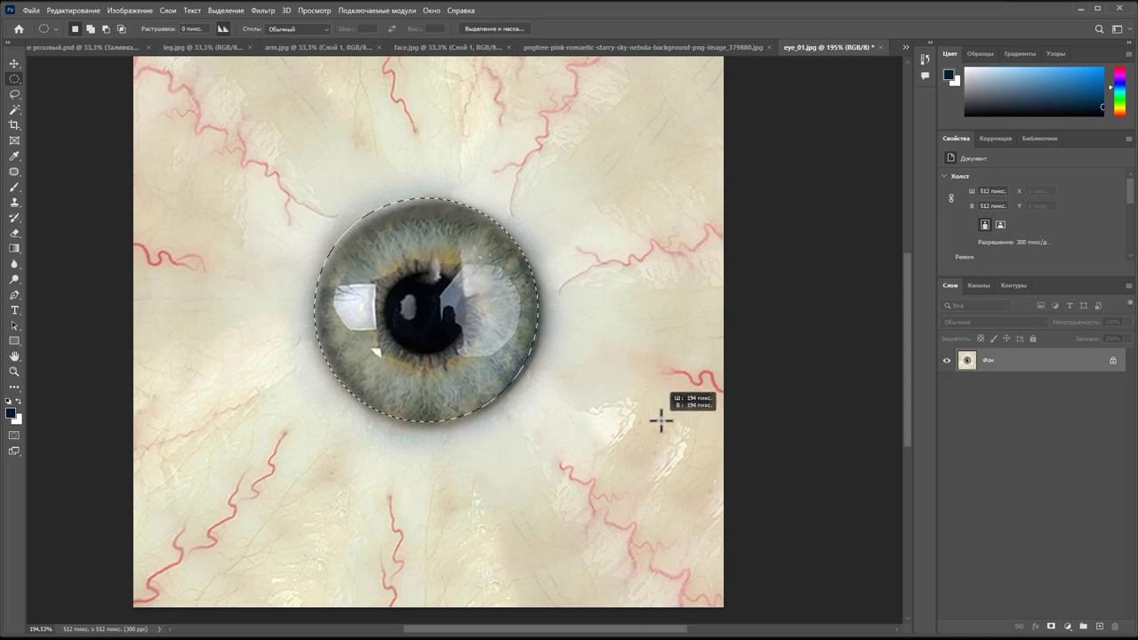
left_click_drag(619, 401, 661, 421, "alt+shift")
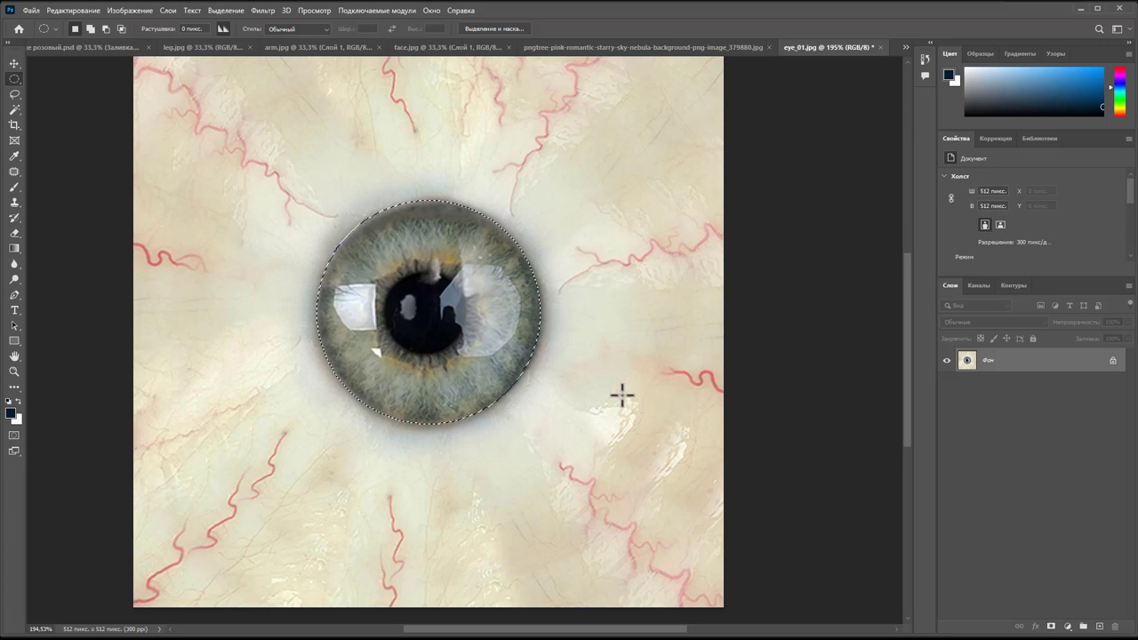
right_click(520, 326)
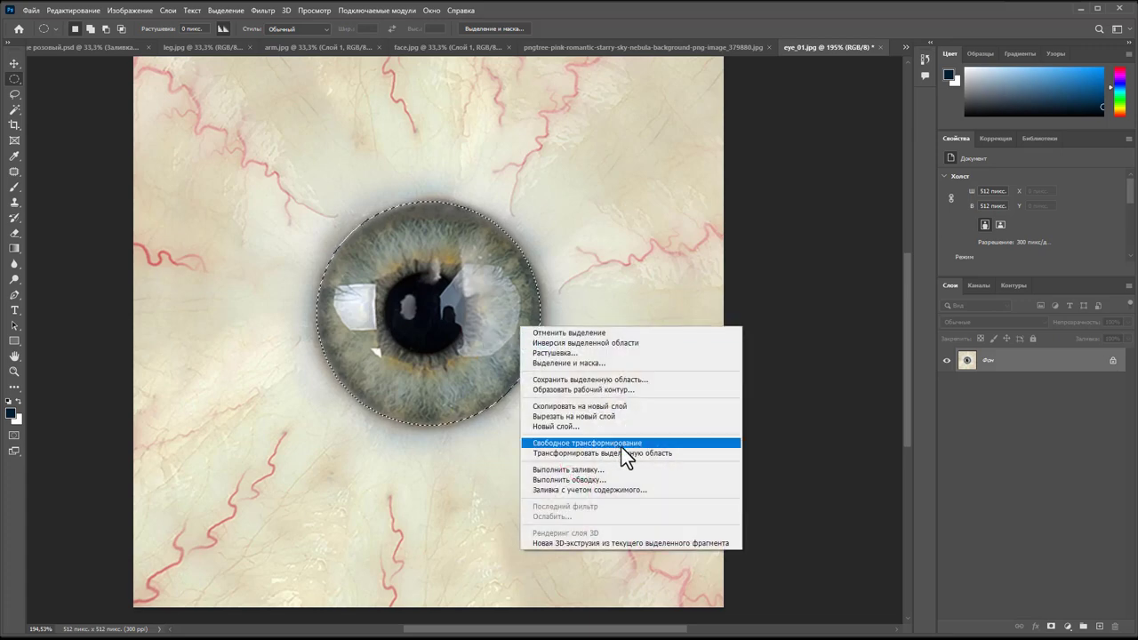
left_click(620, 407)
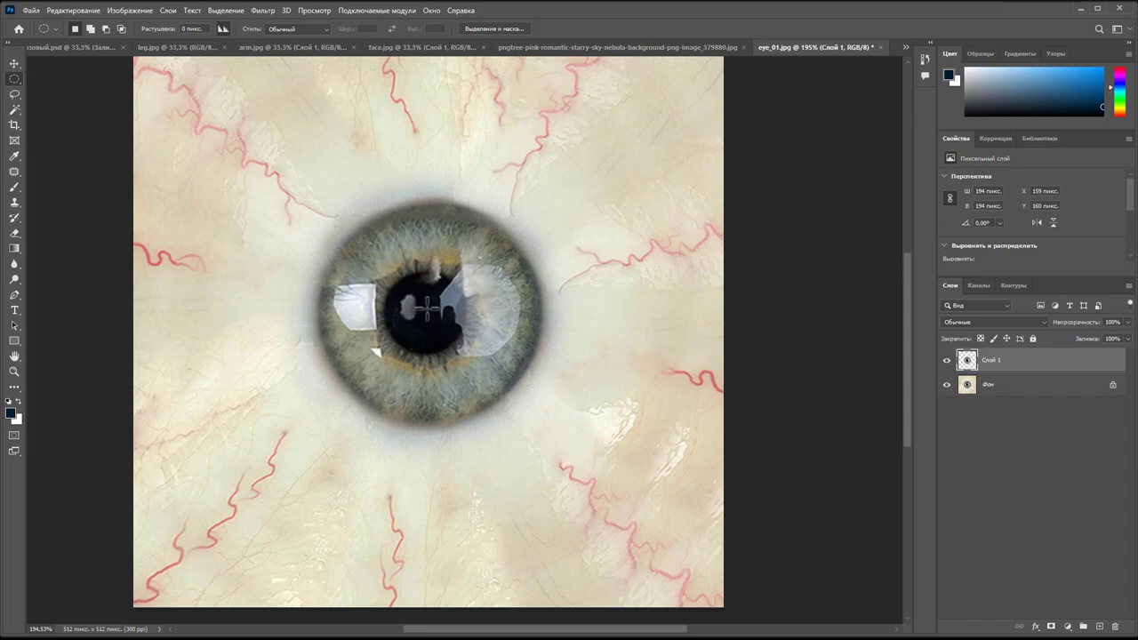
- Cut the pupil onto its own layer, Слой 2
mouse_move(428, 307)
left_mouse_down("alt+shift")
mouse_move(541, 338)
mouse_move(641, 345)
left_mouse_up("alt+shift")
left_click_drag(433, 324, 432, 327)
right_click(432, 327)
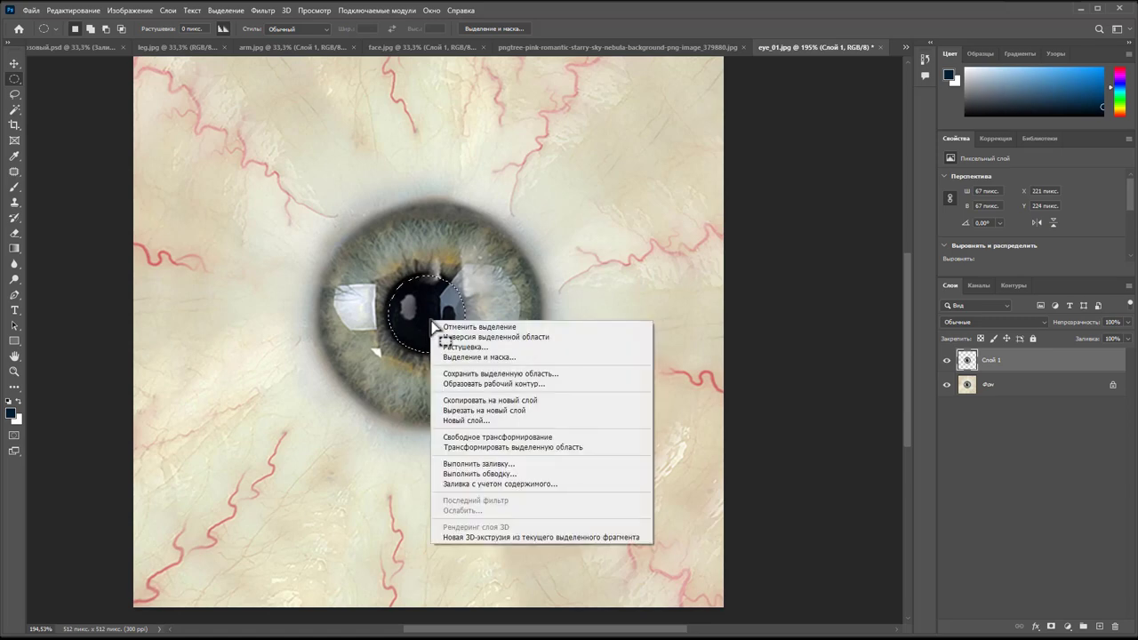
left_click(512, 409)
- Recolour the iris on Слой 1 purple with a midtone Color Balance of −8, −100, +7
left_click(1016, 388)
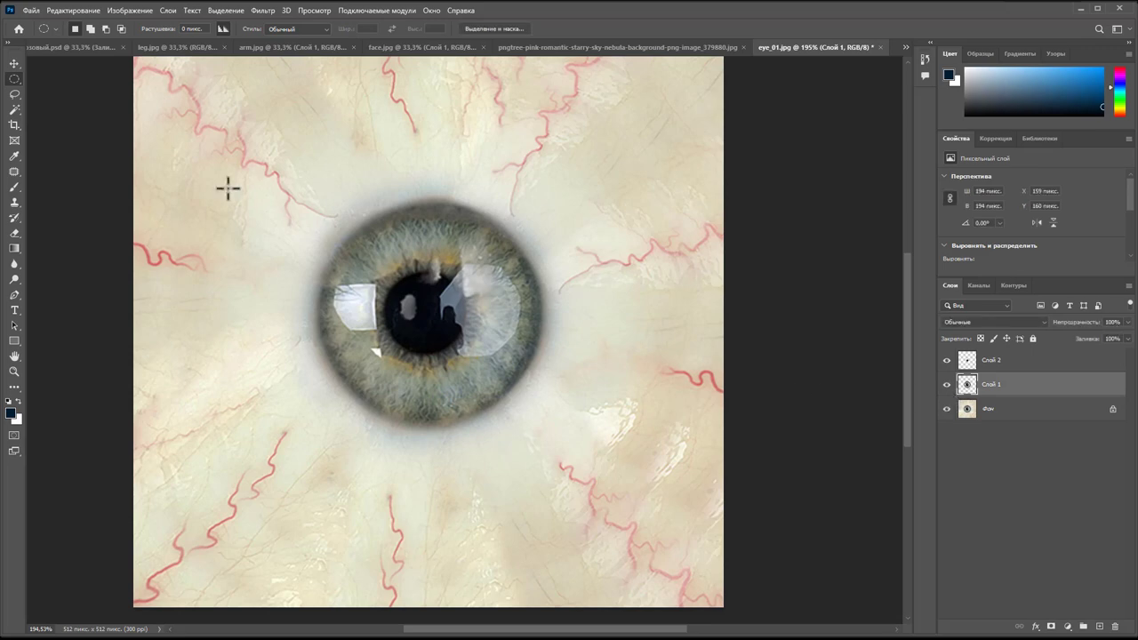
left_click(124, 10)
mouse_move(133, 41)
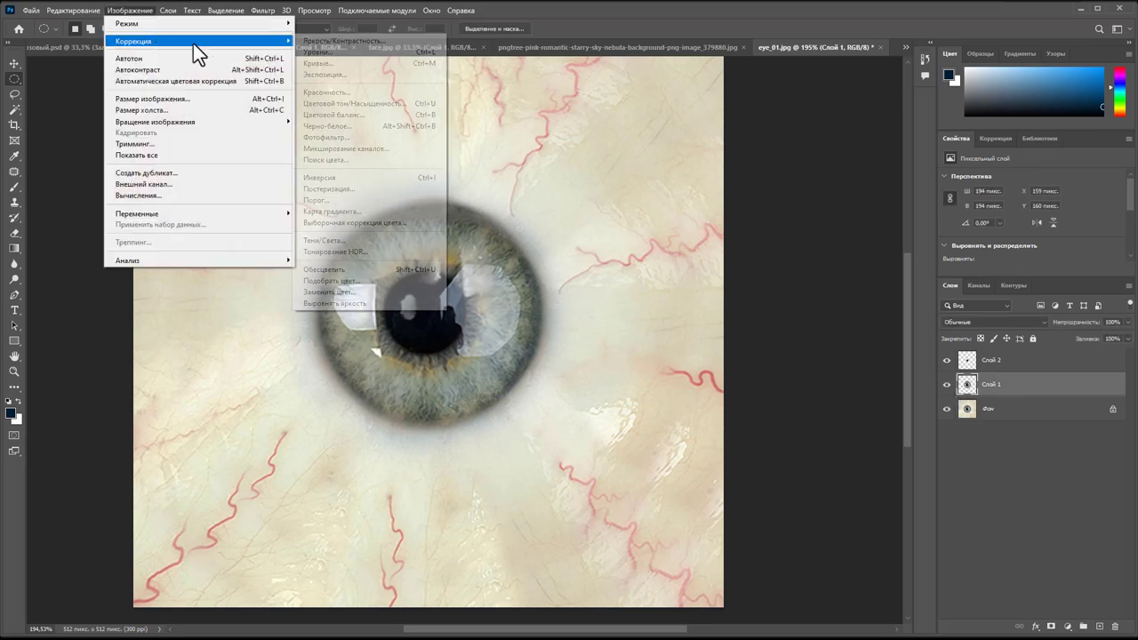
left_click(360, 114)
mouse_move(663, 188)
left_mouse_down()
mouse_move(640, 191)
mouse_move(701, 191)
mouse_move(612, 201)
left_mouse_up()
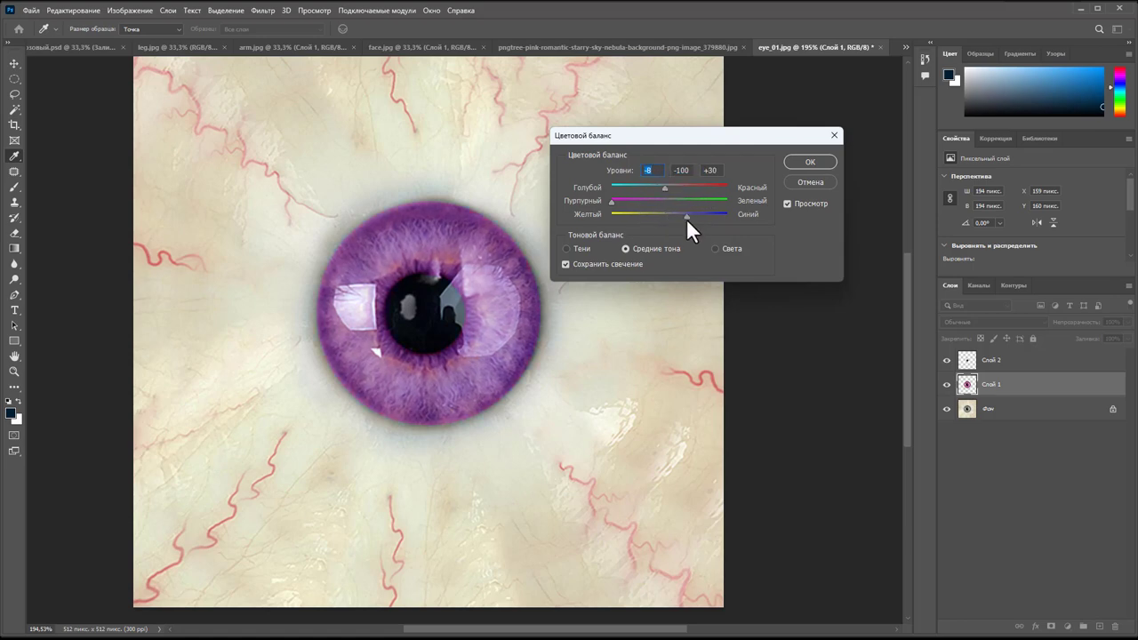
mouse_move(676, 219)
left_mouse_down()
mouse_move(658, 219)
mouse_move(673, 217)
left_mouse_up()
left_click(796, 161)
left_click(946, 360)
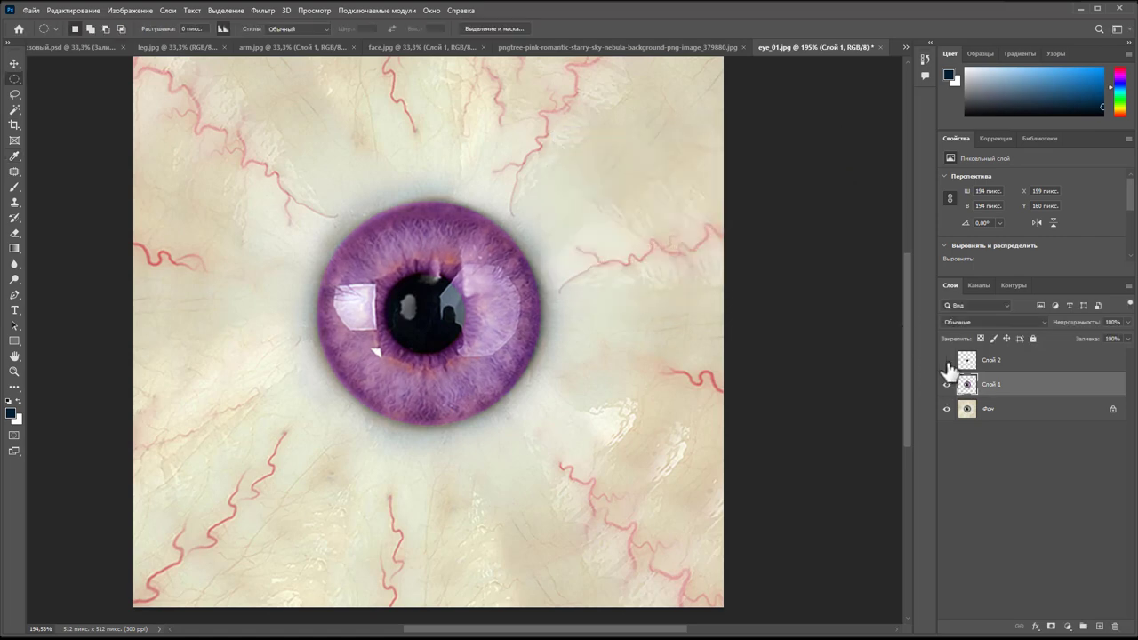
left_click(946, 360)
- Apply Hue/Saturation to the Фон layer with saturation −56 and lightness +8
left_click(1029, 414)
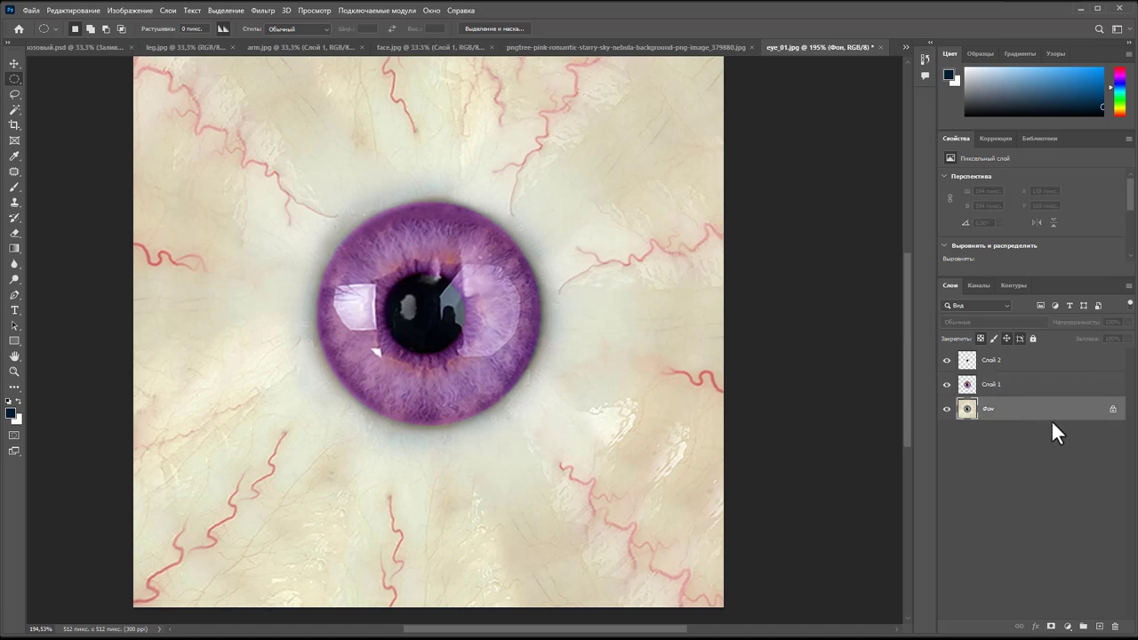
left_click(147, 8)
mouse_move(134, 41)
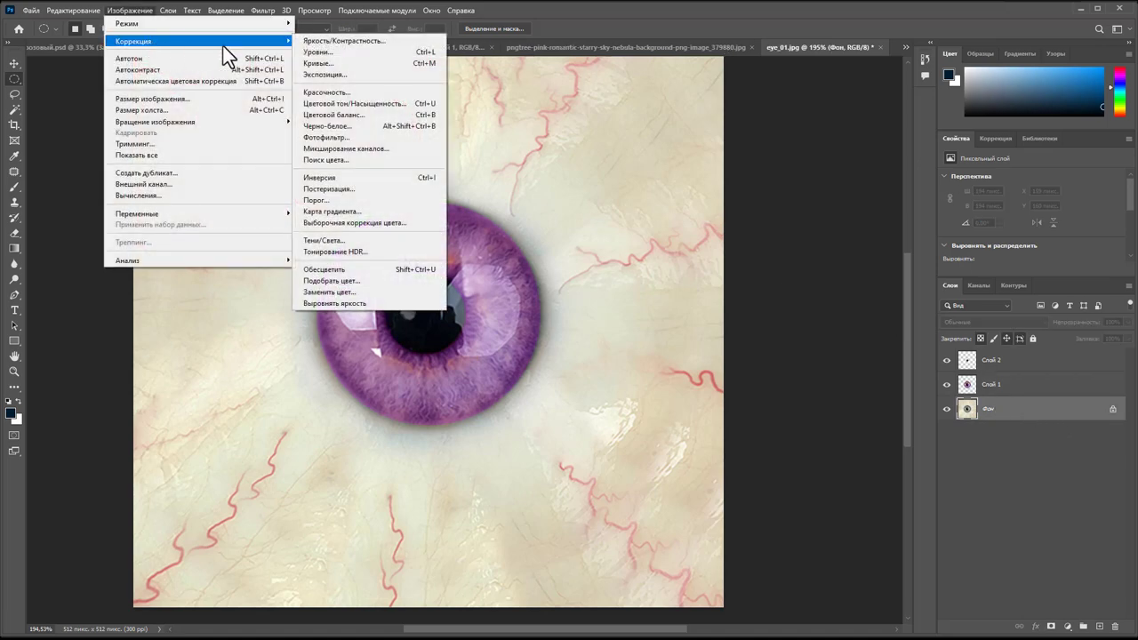
left_click(382, 103)
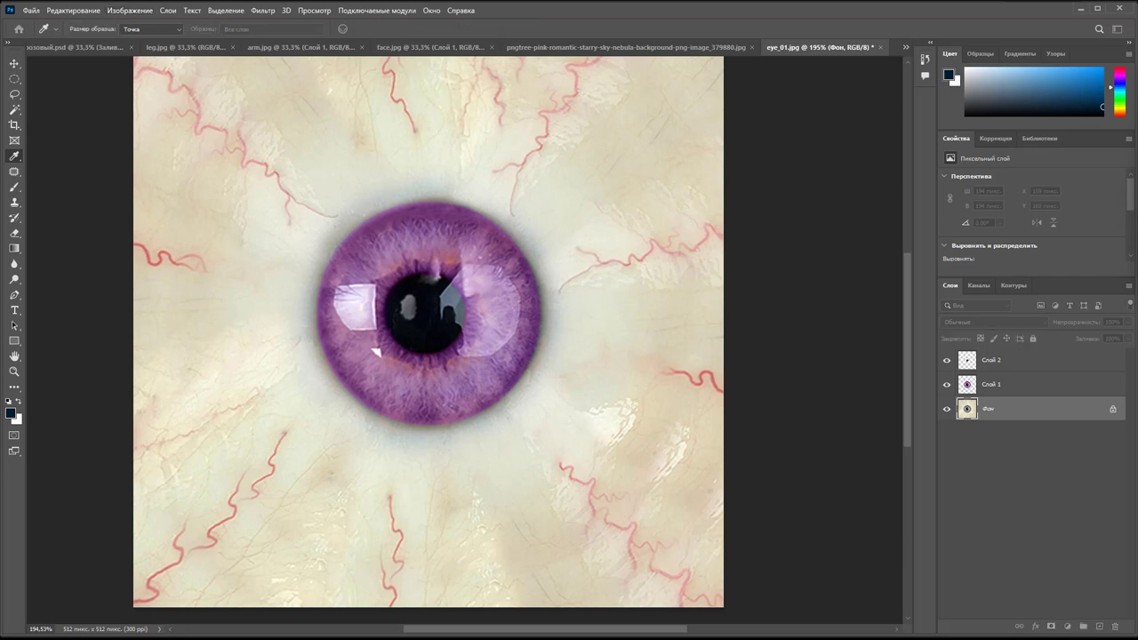
left_click_drag(605, 75, 609, 88)
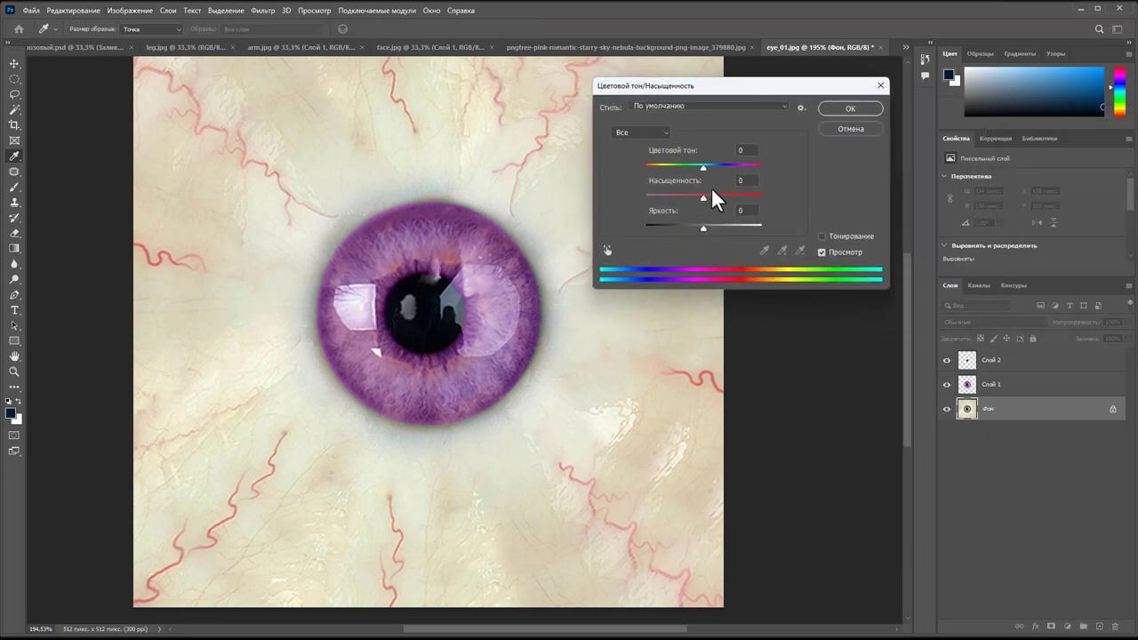
mouse_move(702, 196)
left_mouse_down()
mouse_move(659, 197)
mouse_move(709, 227)
left_mouse_up()
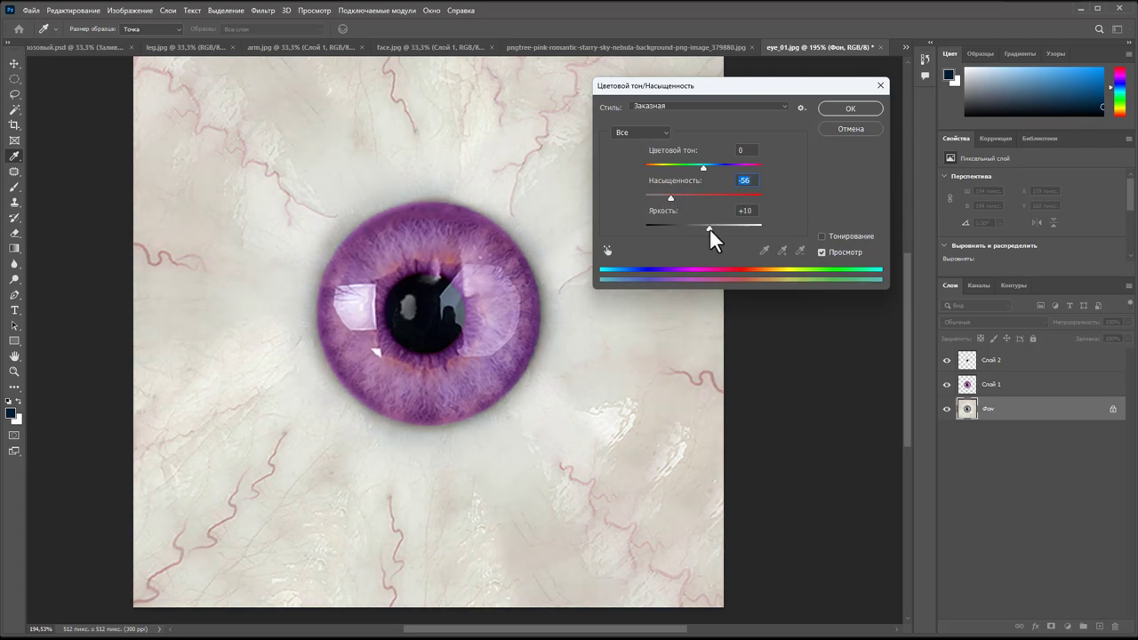
left_click(838, 110)
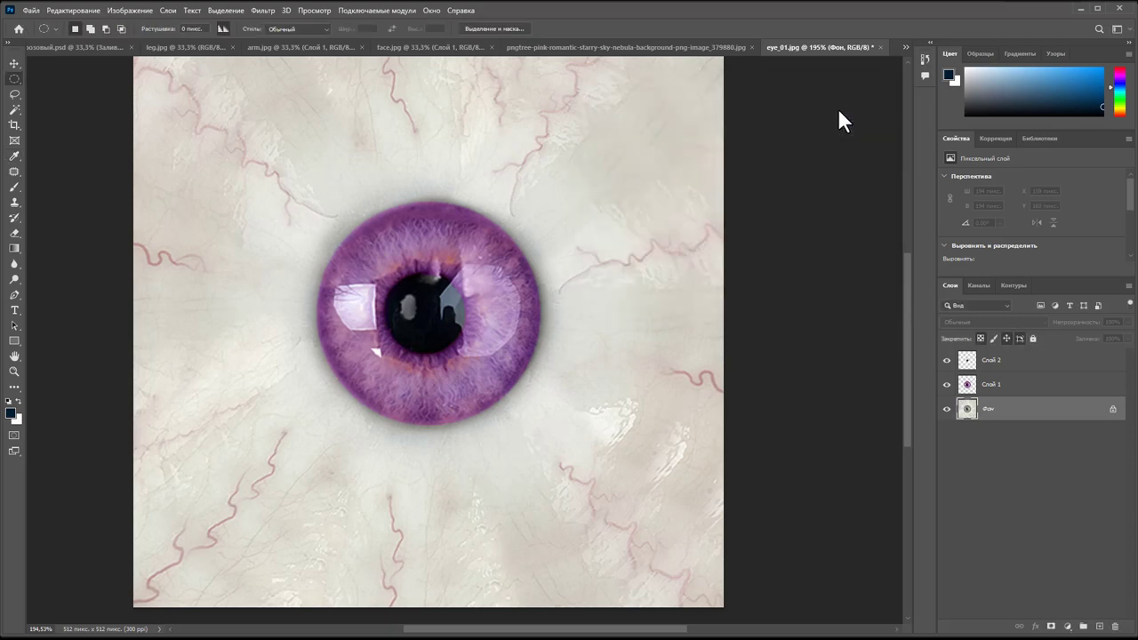
- Begin saving the eye texture into the Розовый аватар folder, then cancel that save
left_click(36, 10)
left_click(116, 155)
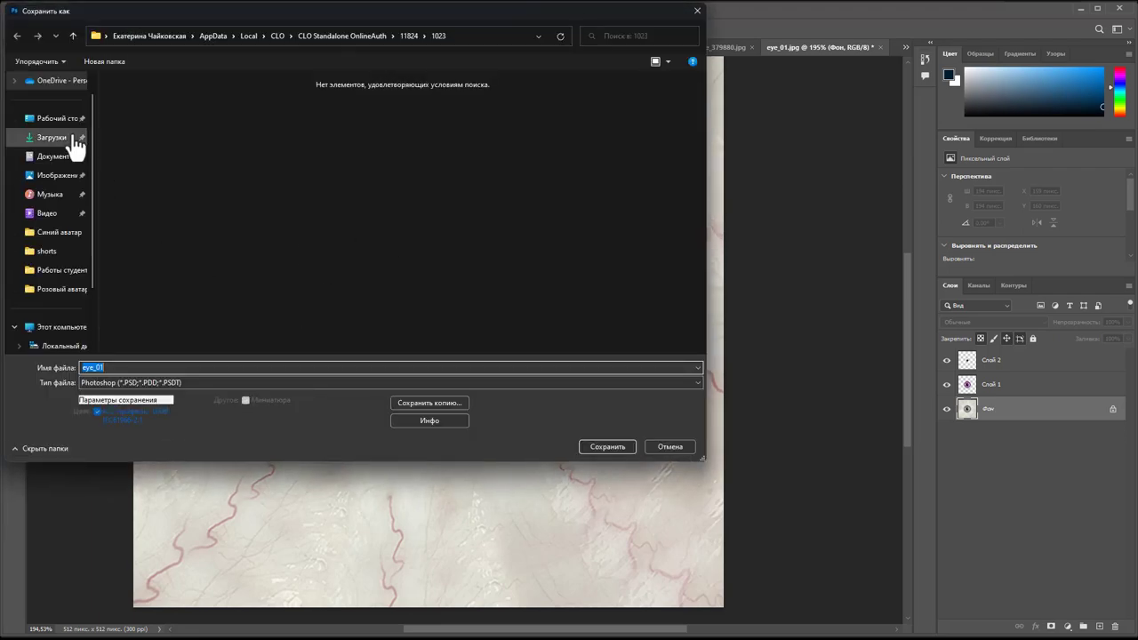
left_click(69, 120)
double_click(214, 123)
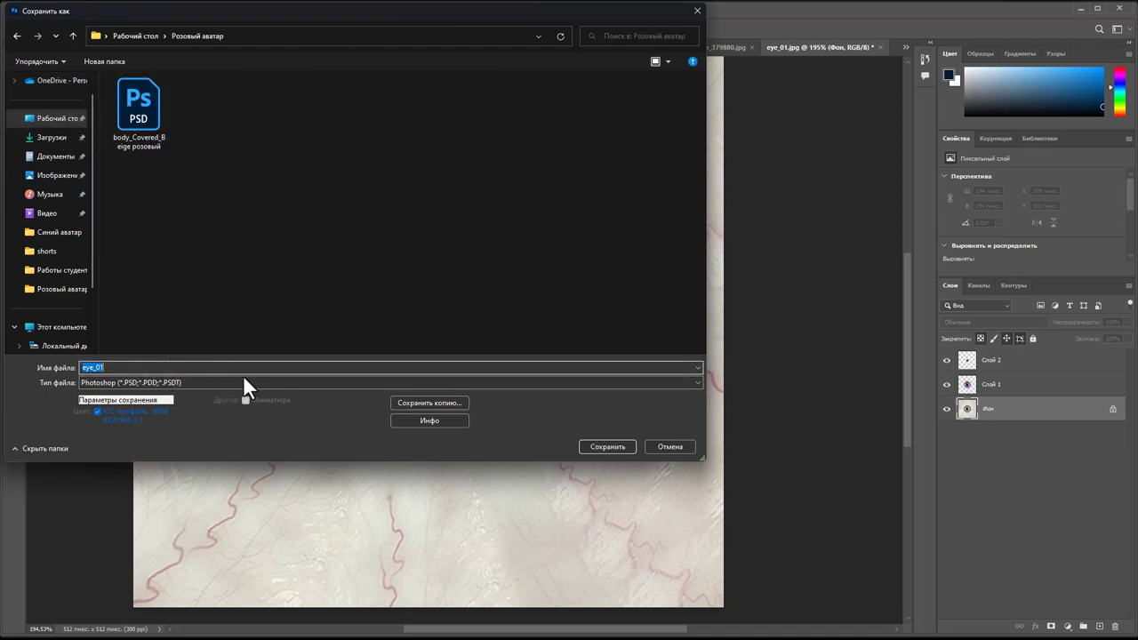
left_click(213, 382)
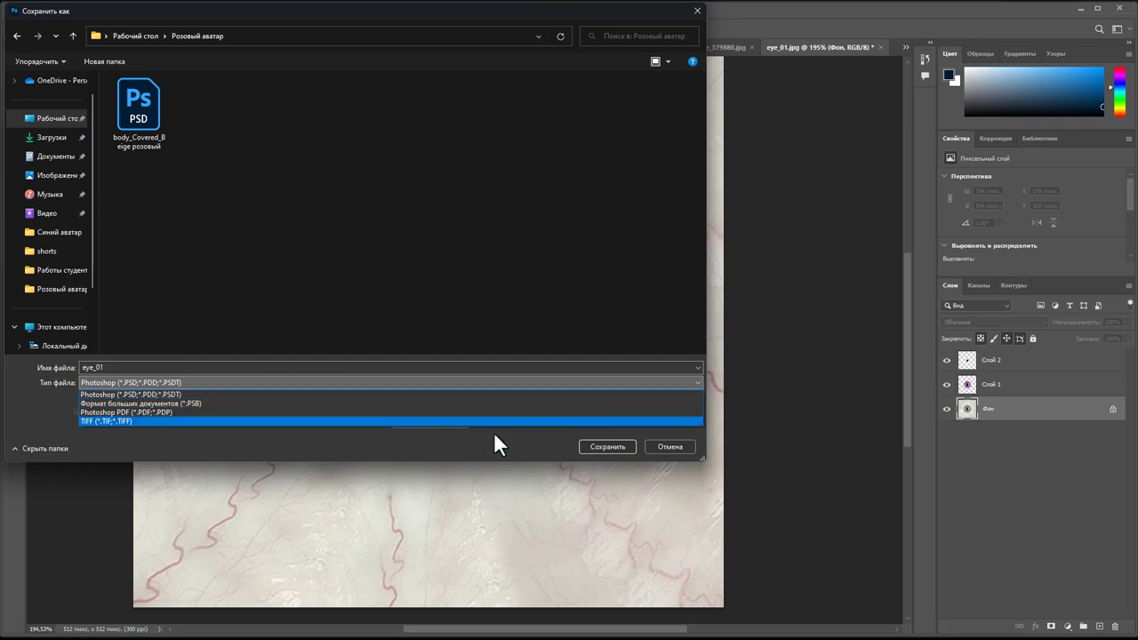
left_click(663, 448)
left_click(670, 444)
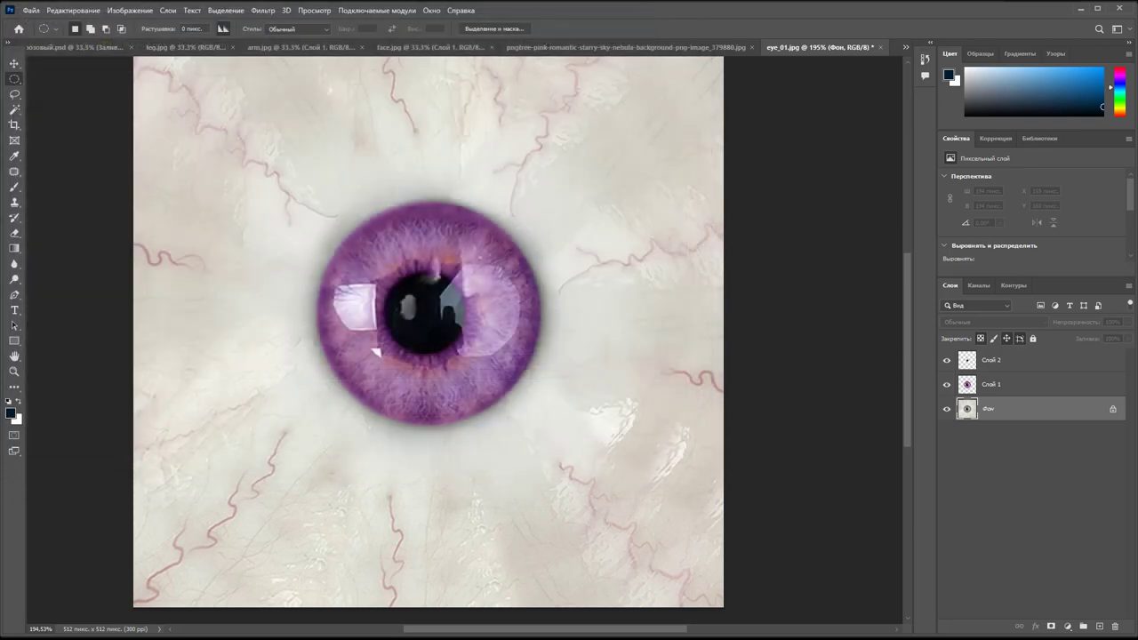
- Save a JPEG copy of the purple eye texture as eye_01 розовый in Розовый аватар
left_click(34, 13)
left_click(89, 163)
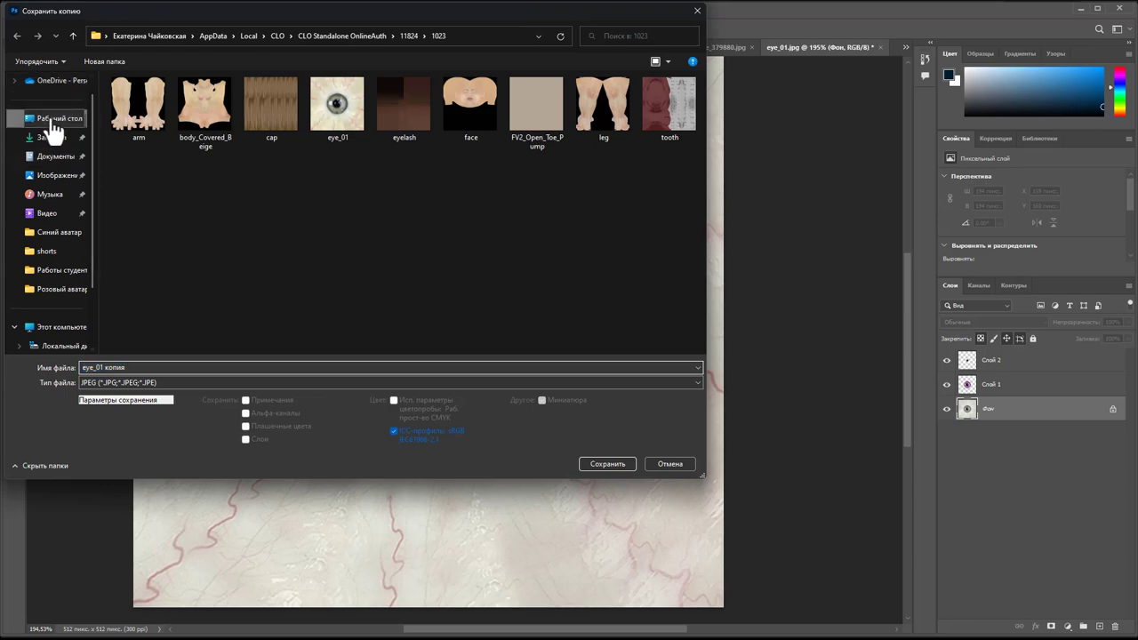
left_click(51, 119)
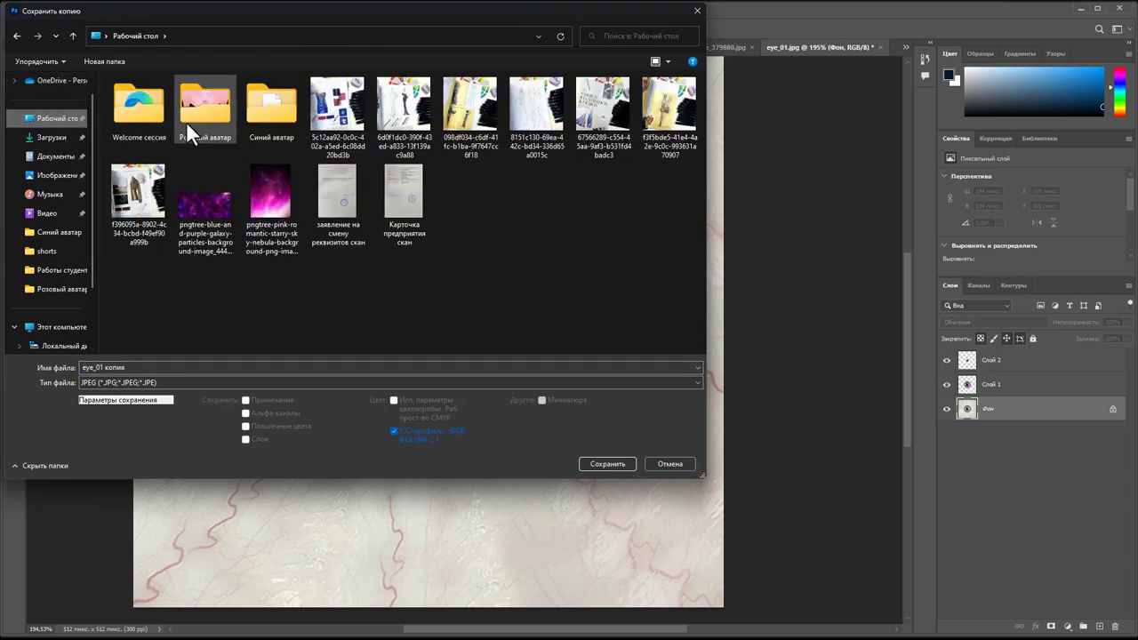
double_click(201, 111)
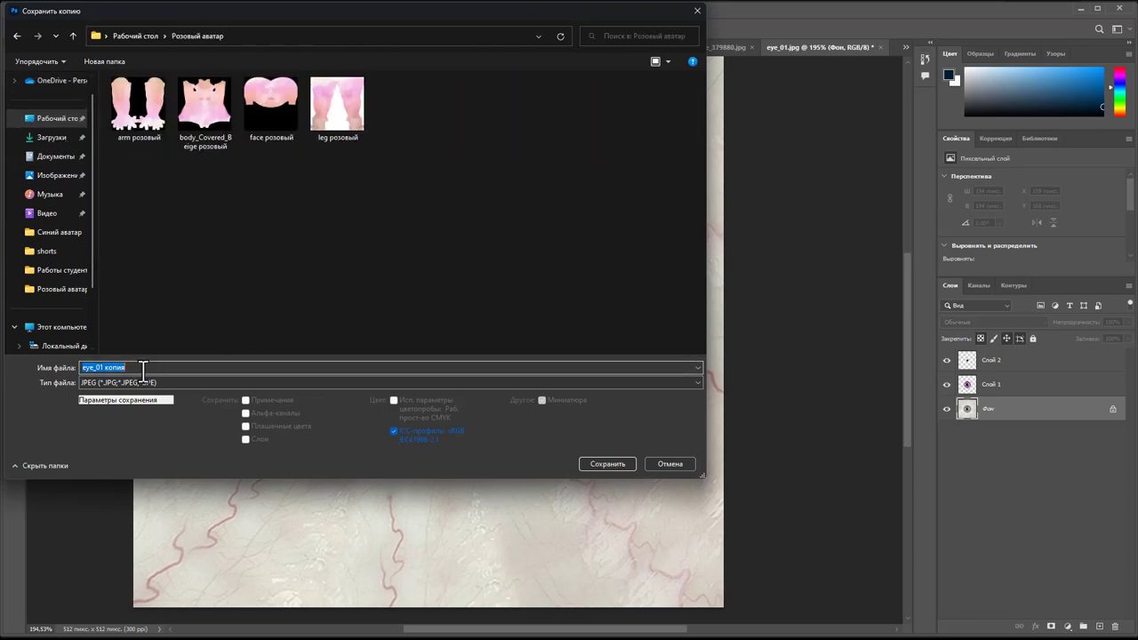
left_click(170, 367)
type("розовый")
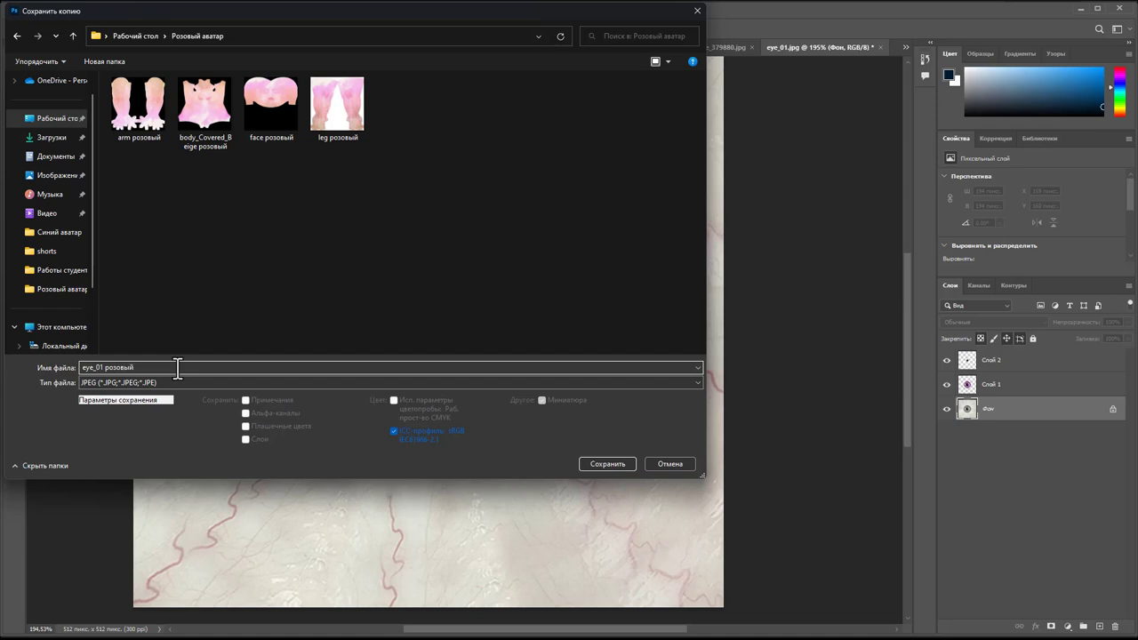
key("Return")
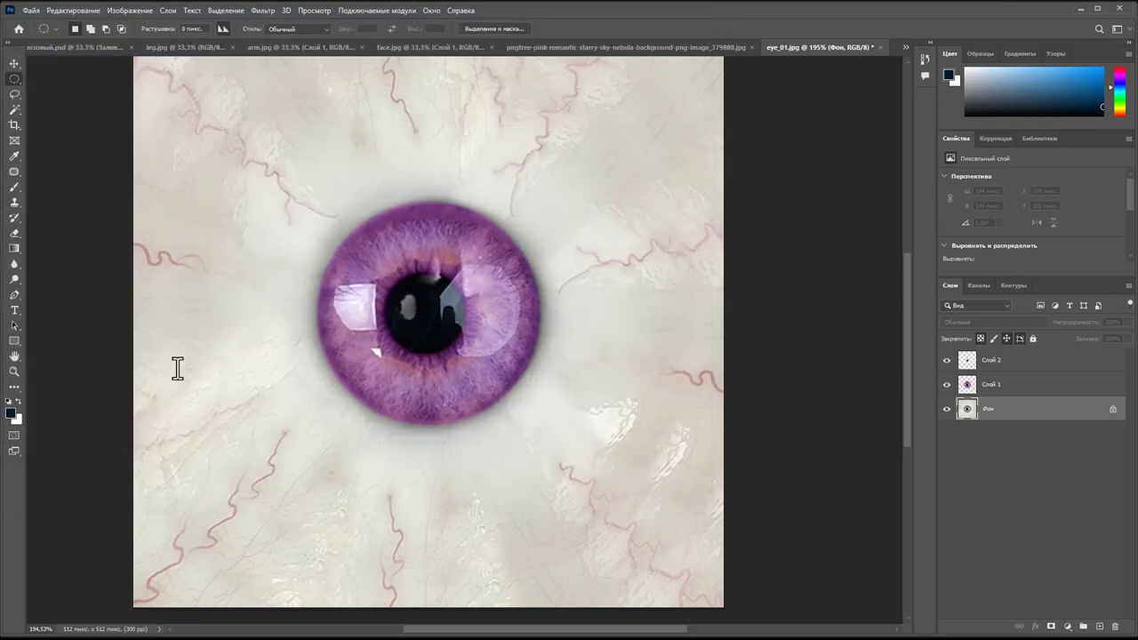
key("Return")
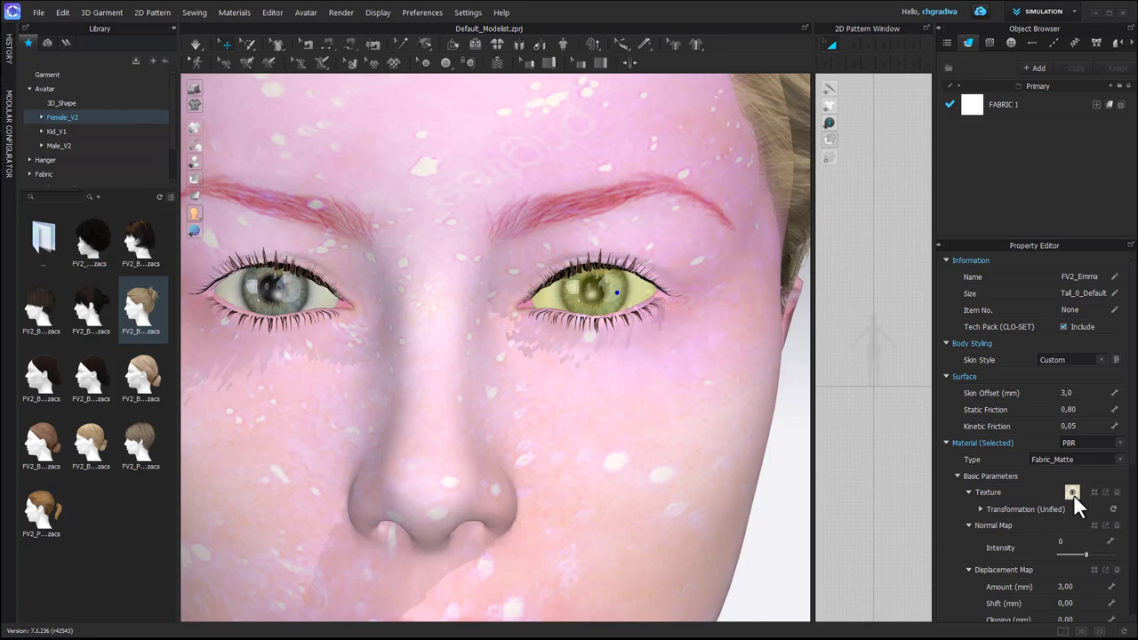
- Load eye_01 розовый from Розовый аватар as the texture of the selected eye
left_click(1071, 493)
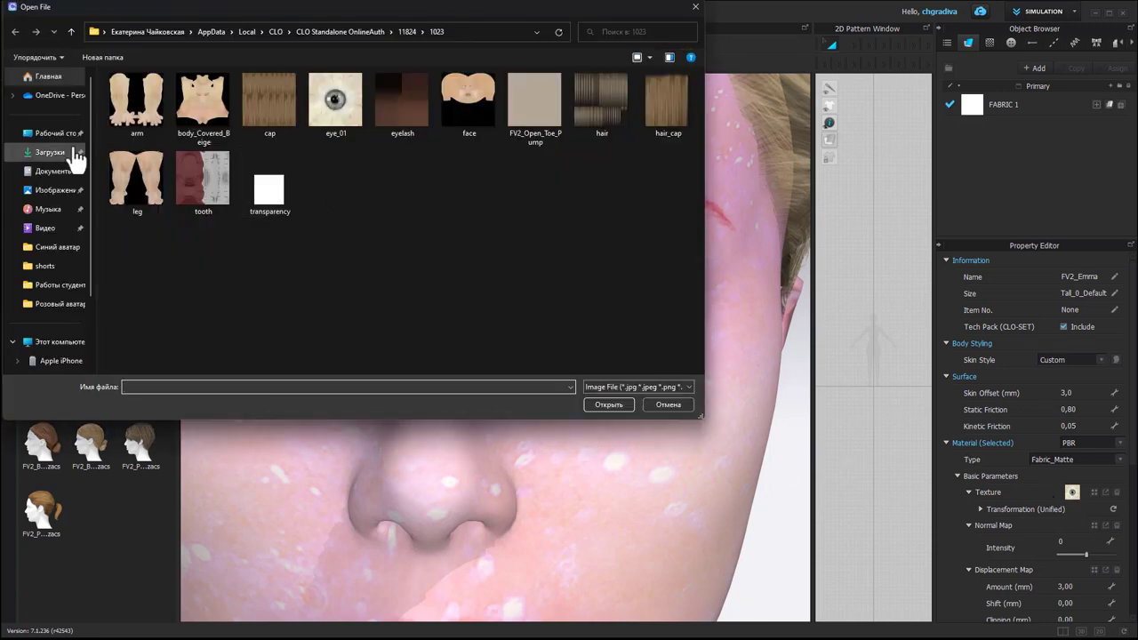
left_click(49, 138)
double_click(210, 113)
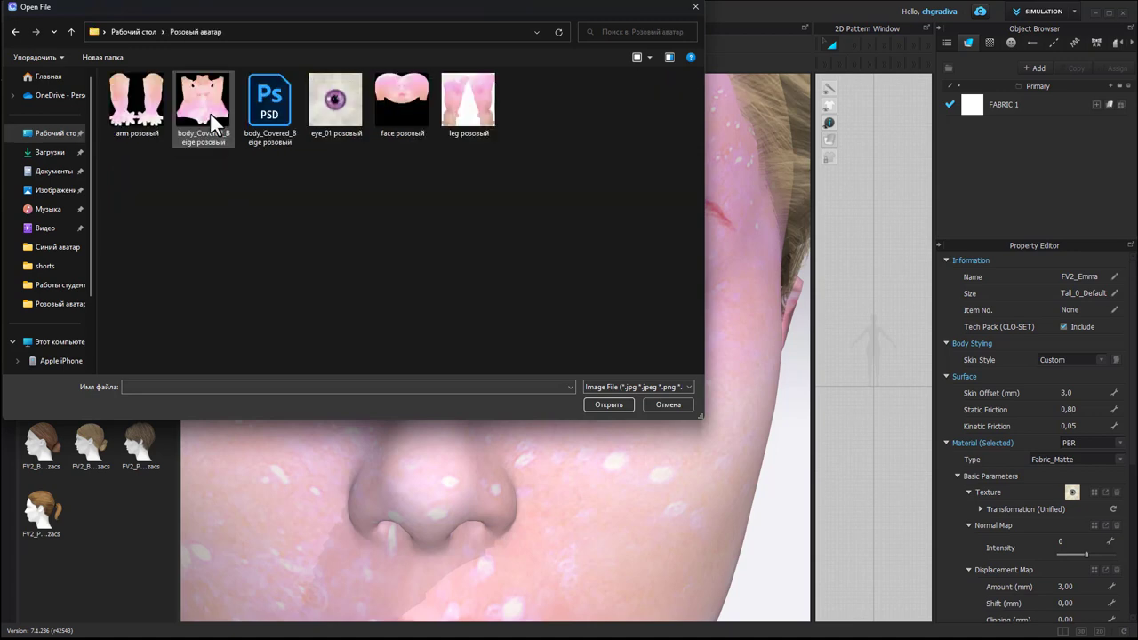
left_click(360, 131)
left_click(617, 404)
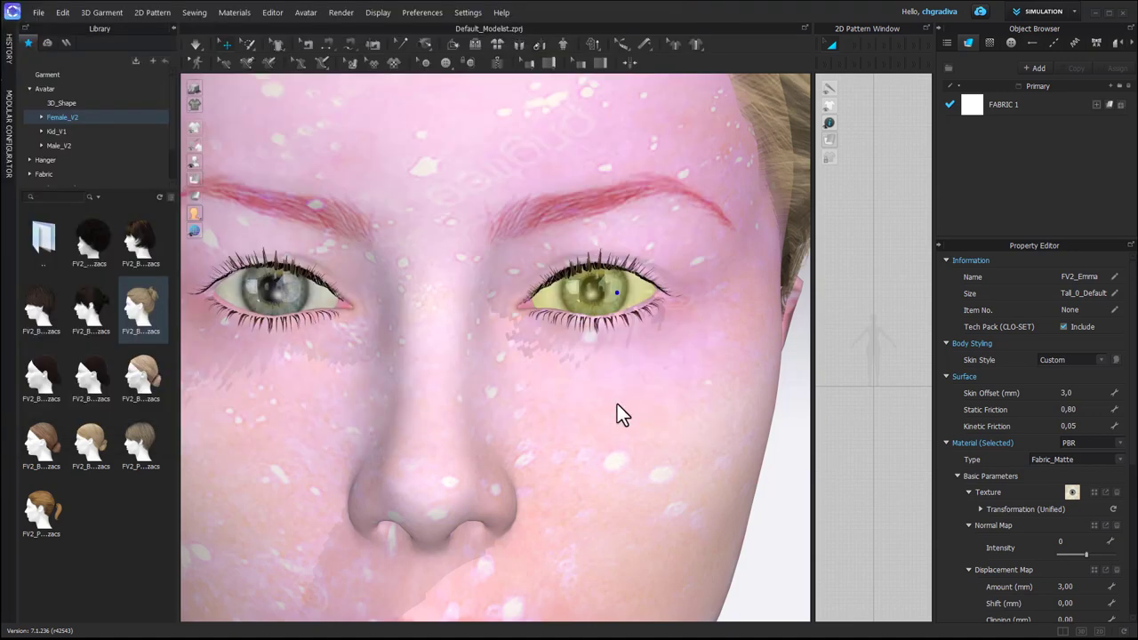
- Deselect the eye to check the result, then select the other, still grey eye
left_click(798, 425)
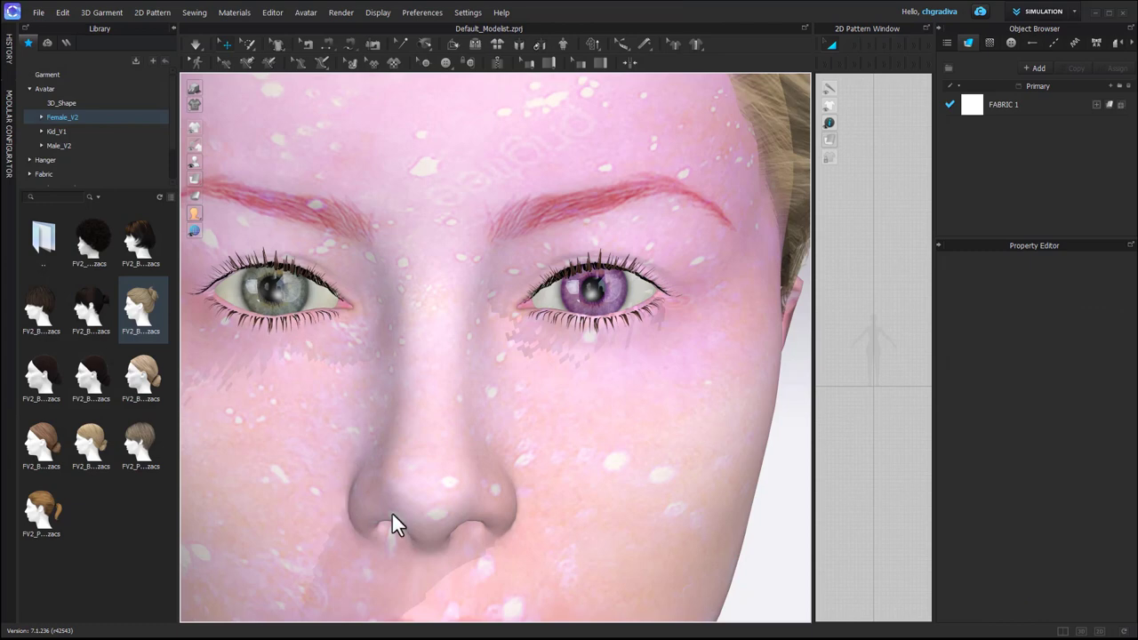
scroll(323, 447, "down", 3)
scroll(315, 447, "down", 3)
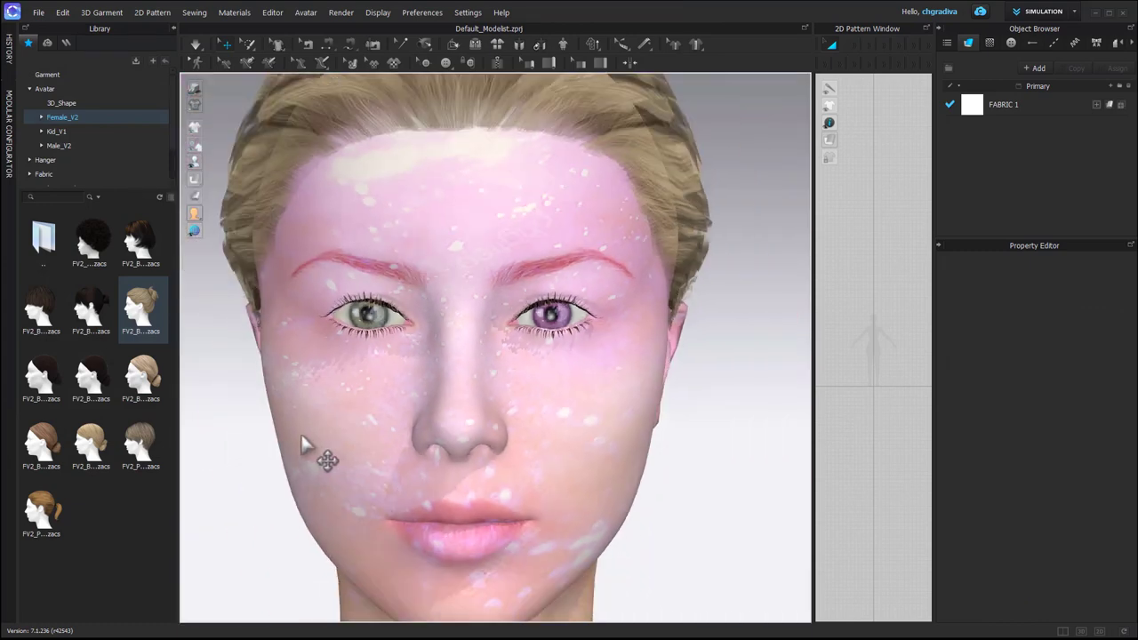
left_click(383, 320)
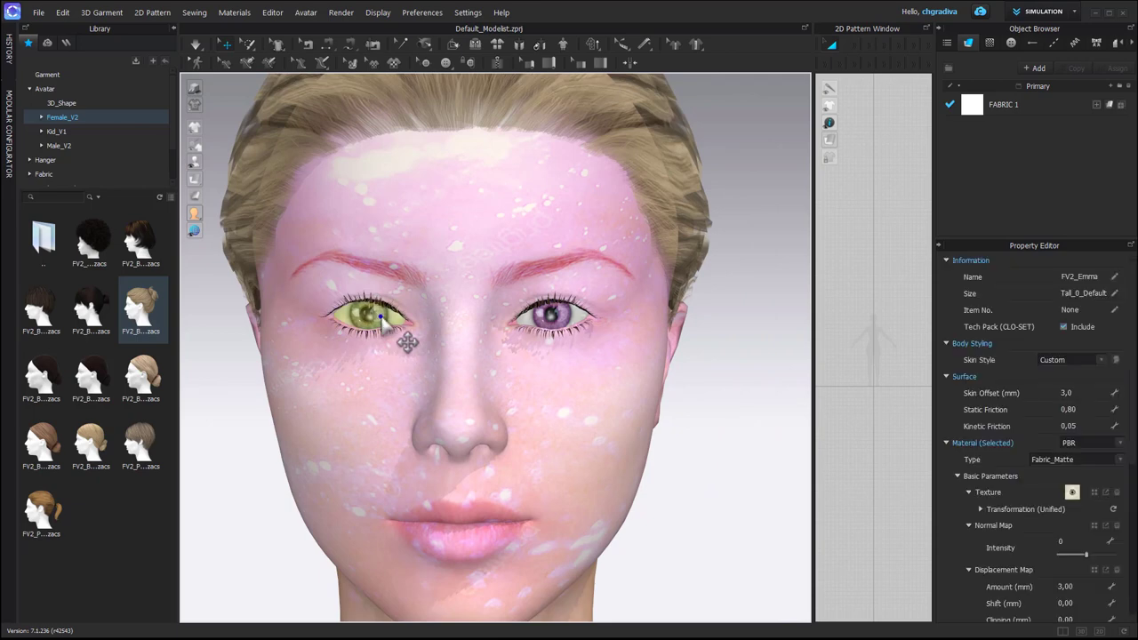
- Apply the eye_01 розовый texture from Розовый аватар to the second eye
left_click(1073, 493)
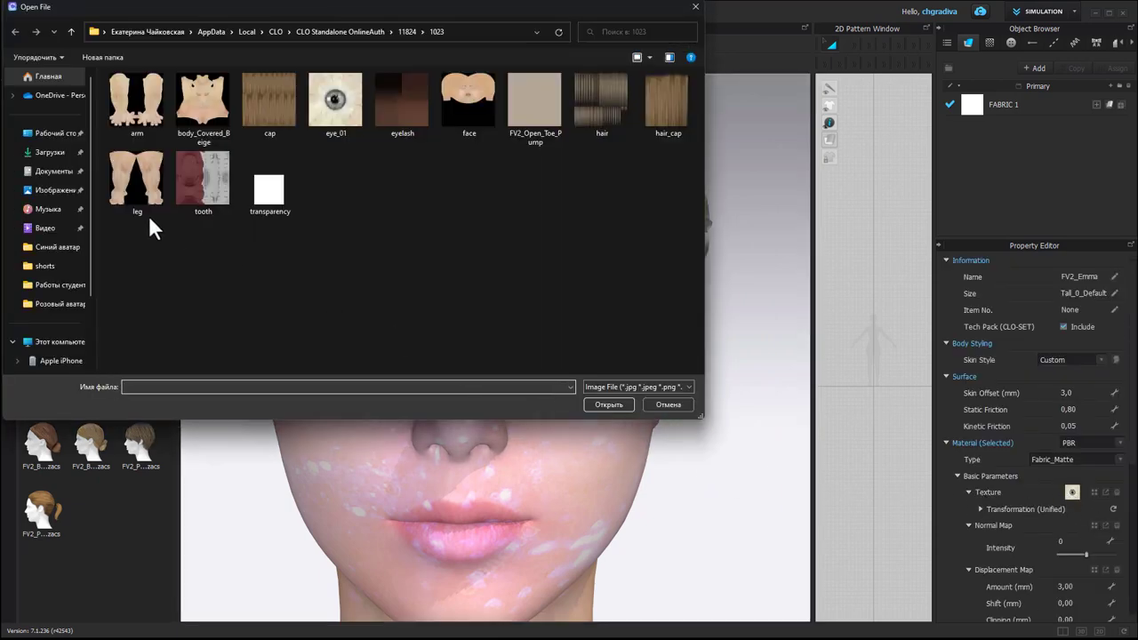
left_click(56, 142)
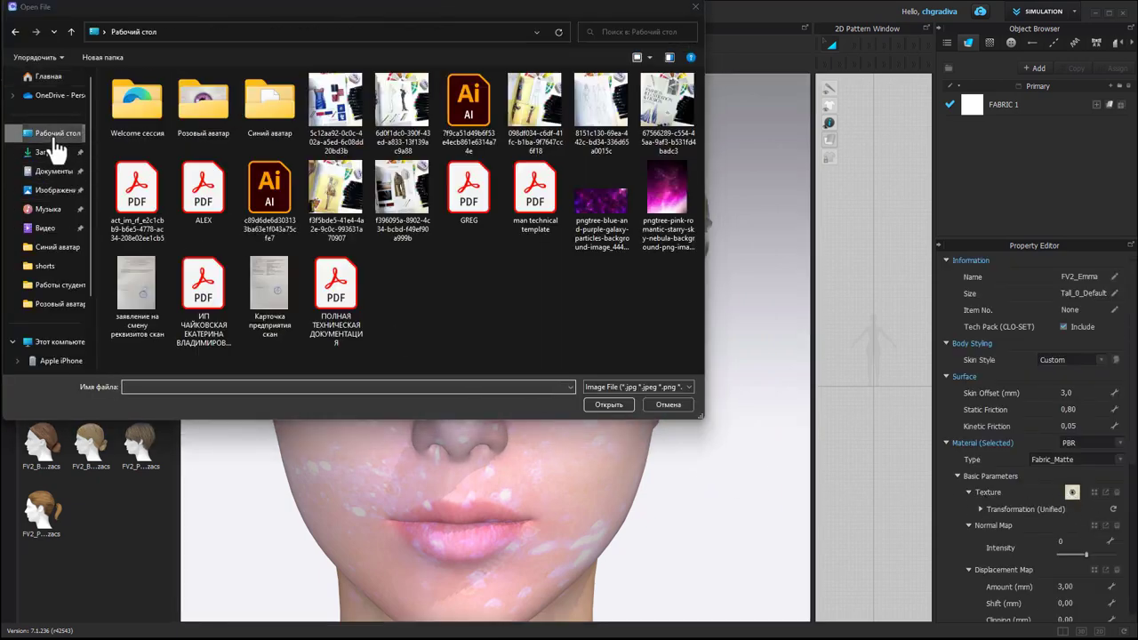
double_click(223, 120)
left_click(316, 132)
left_click(614, 405)
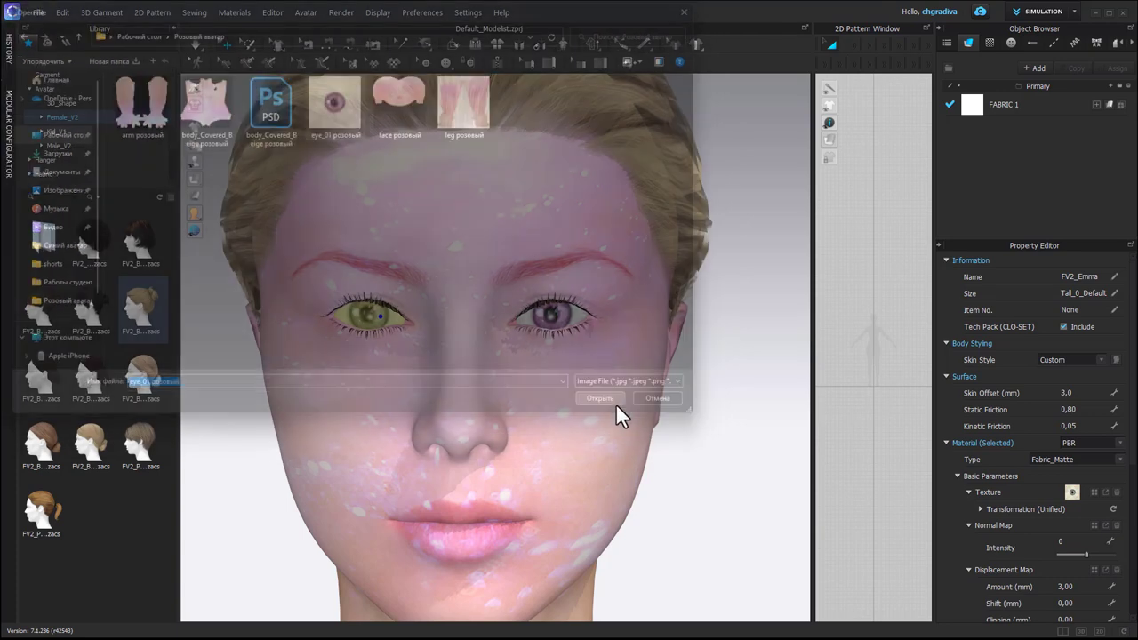
- Deselect to view both purple eyes, then select the avatar's hair
scroll(470, 327, "down", 2)
left_click(706, 371)
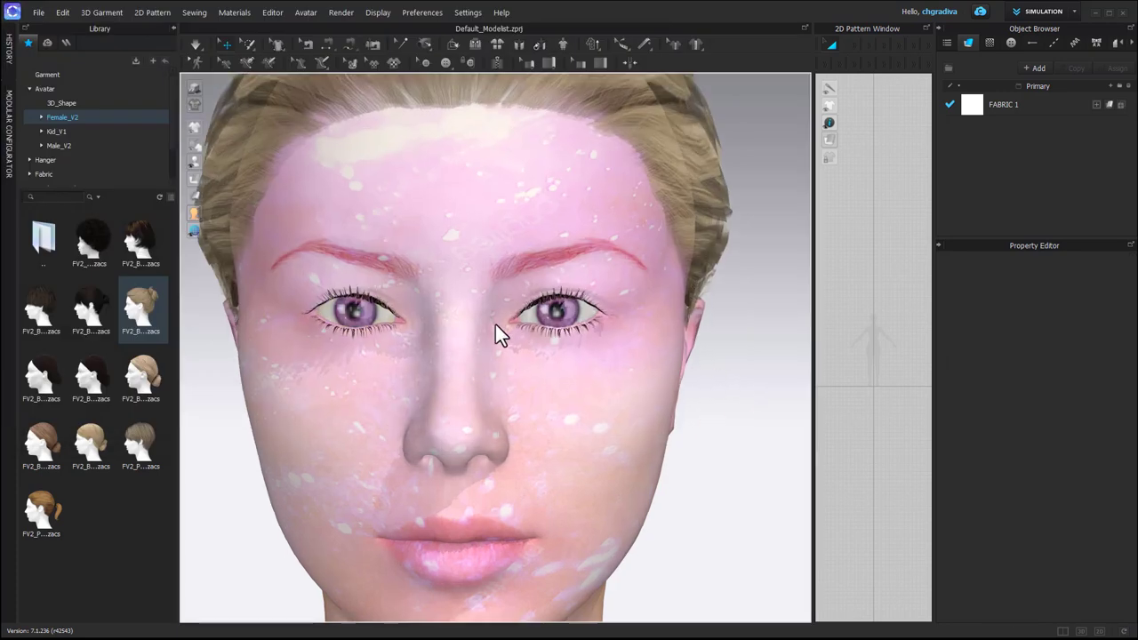
scroll(495, 324, "down", 2)
scroll(495, 324, "down", 2)
left_click(477, 185)
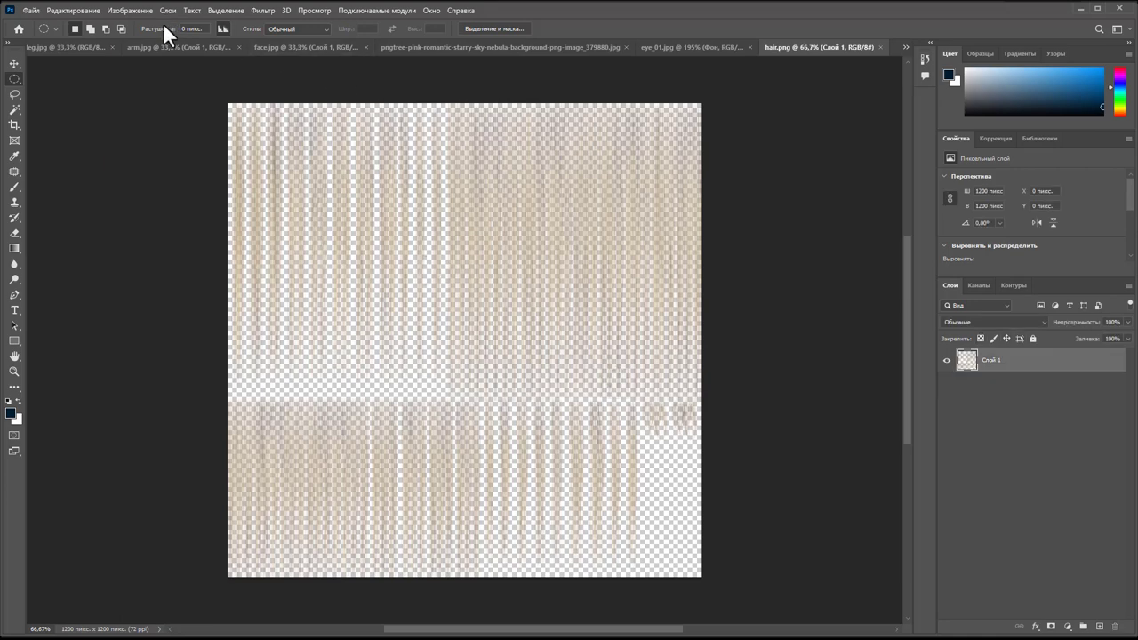
- Apply Color Balance to the hair texture with Red +100 and Magenta -100
left_click(130, 10)
mouse_move(133, 41)
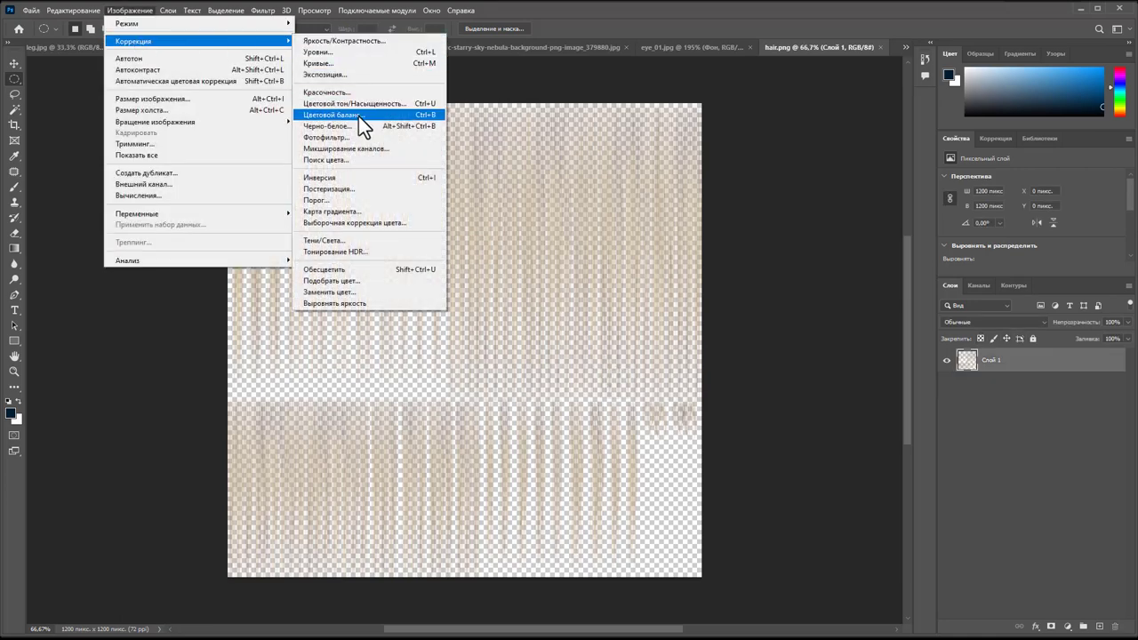
left_click(359, 114)
left_click_drag(732, 136, 903, 138)
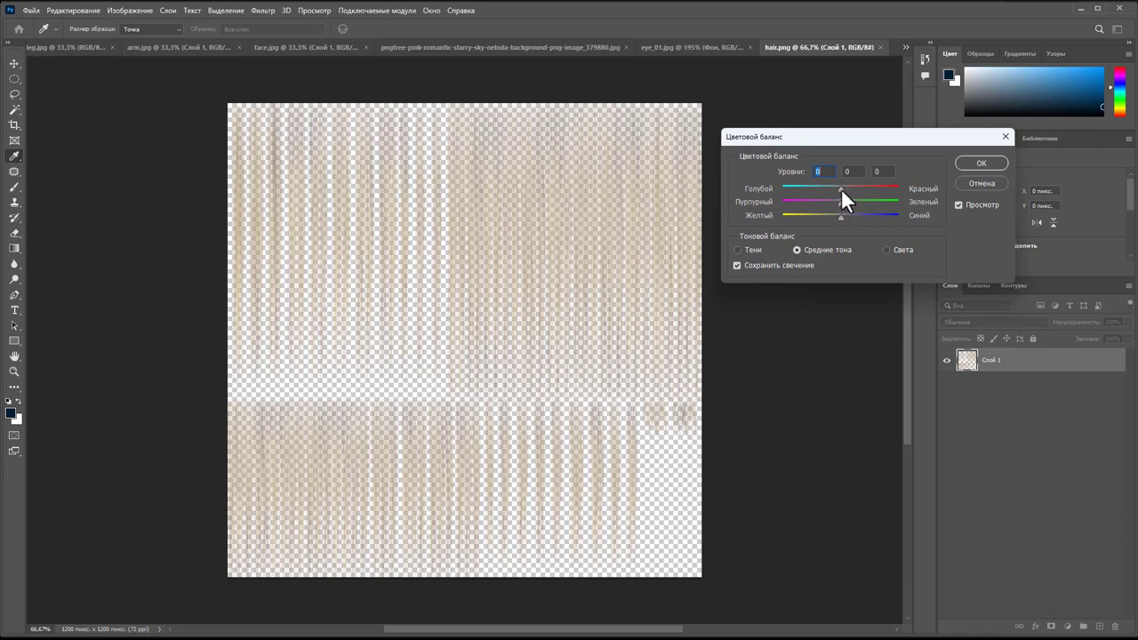
mouse_move(841, 188)
left_mouse_down()
mouse_move(899, 188)
mouse_move(763, 202)
left_mouse_up()
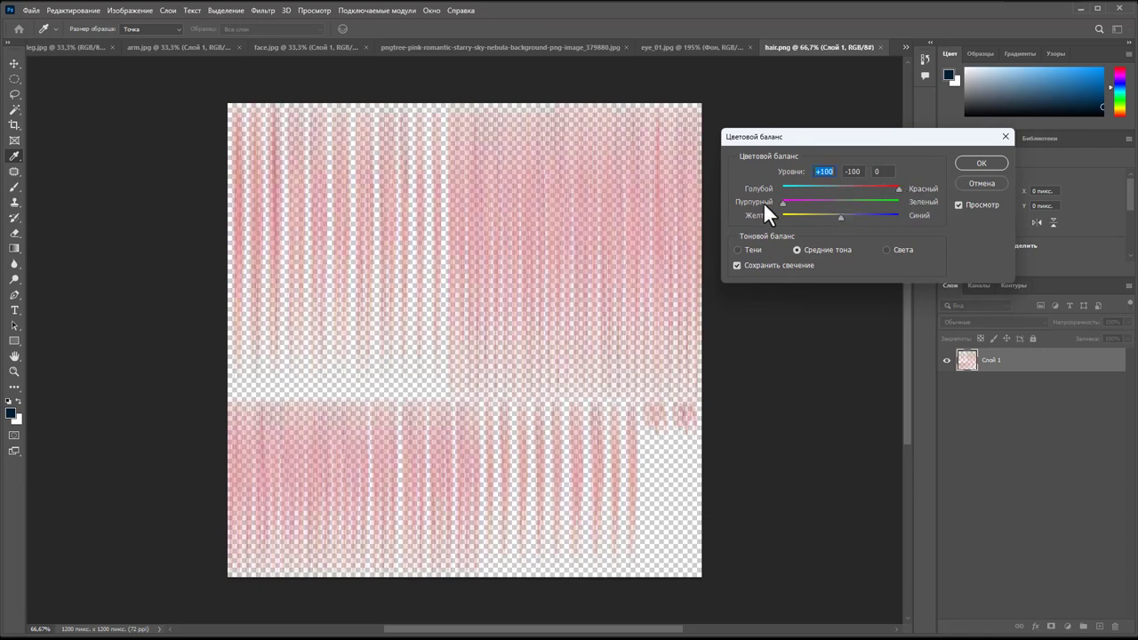
left_click_drag(839, 216, 909, 217)
key("Tab")
left_click(979, 162)
- Apply Levels of 75 / 0.7 / 213 to deepen the pink hair
left_click(132, 10)
mouse_move(133, 41)
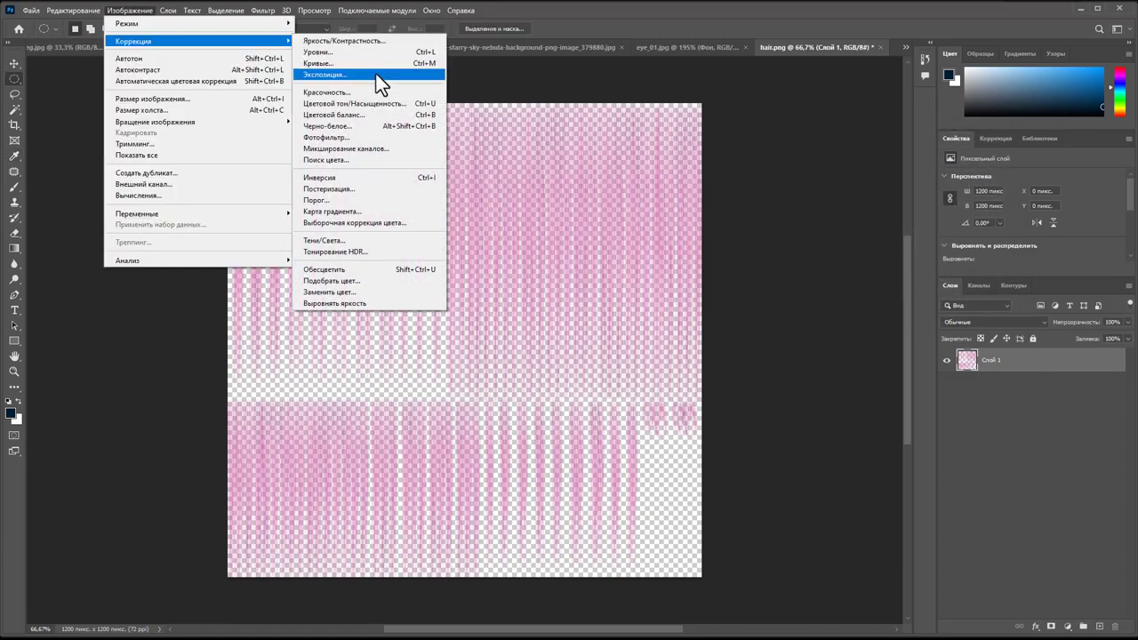
left_click(347, 56)
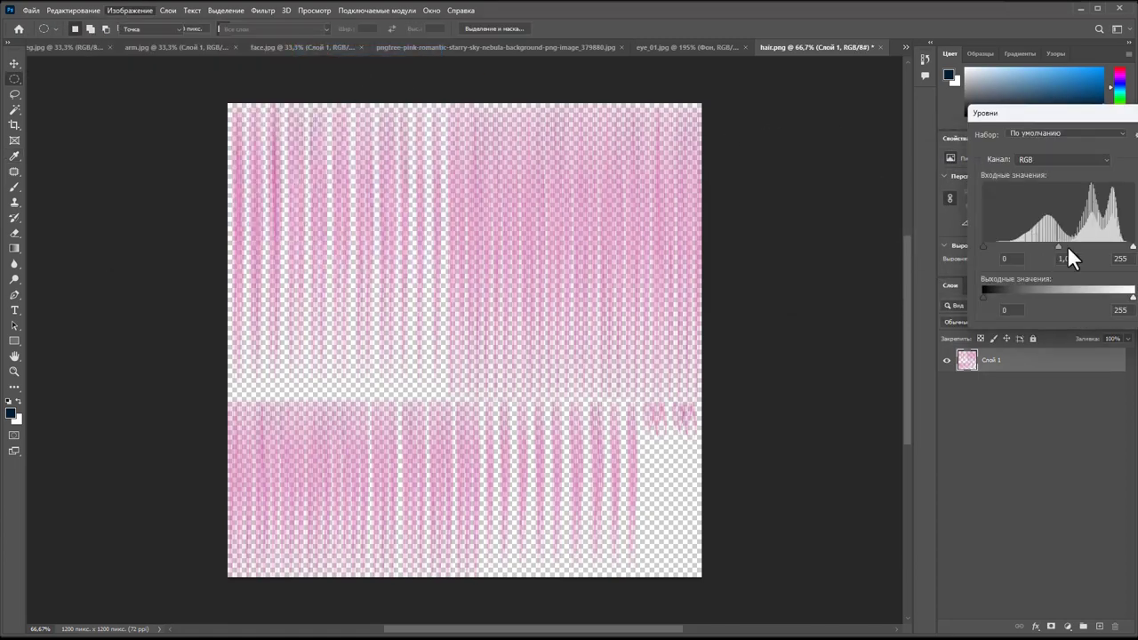
left_click_drag(1063, 115, 815, 85)
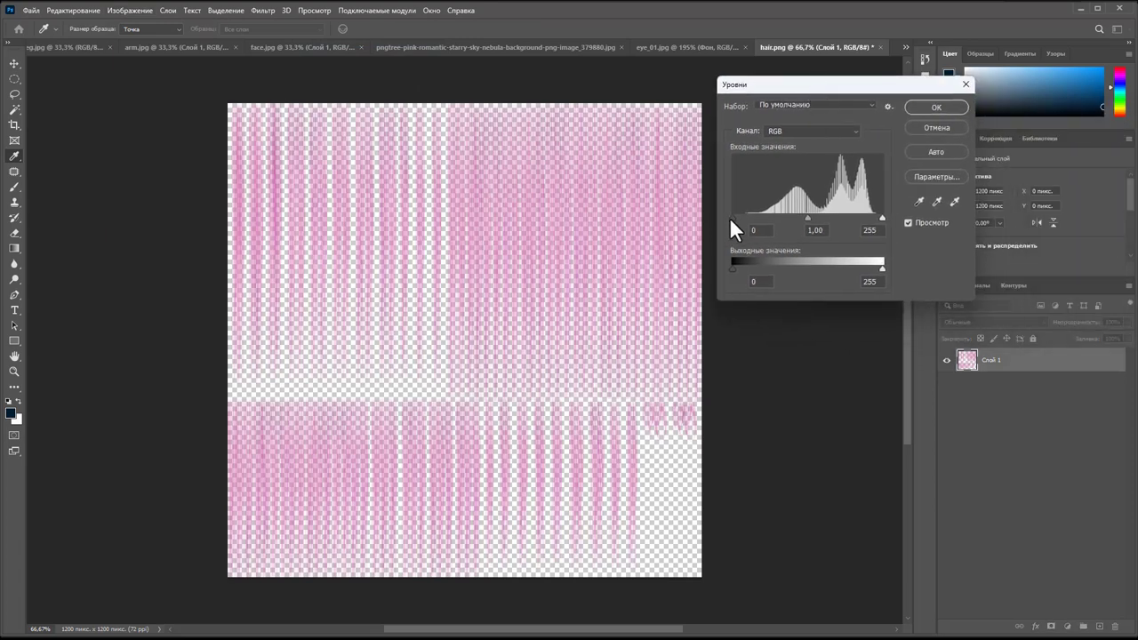
left_click_drag(730, 219, 776, 220)
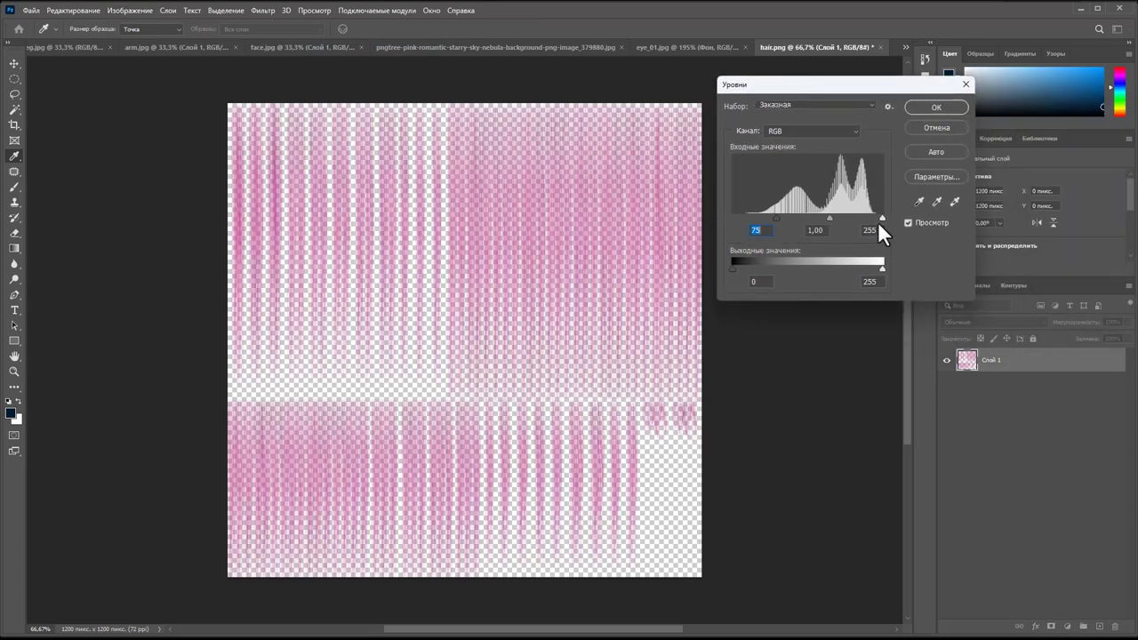
left_click_drag(875, 220, 857, 219)
left_click(827, 228)
type("0,7")
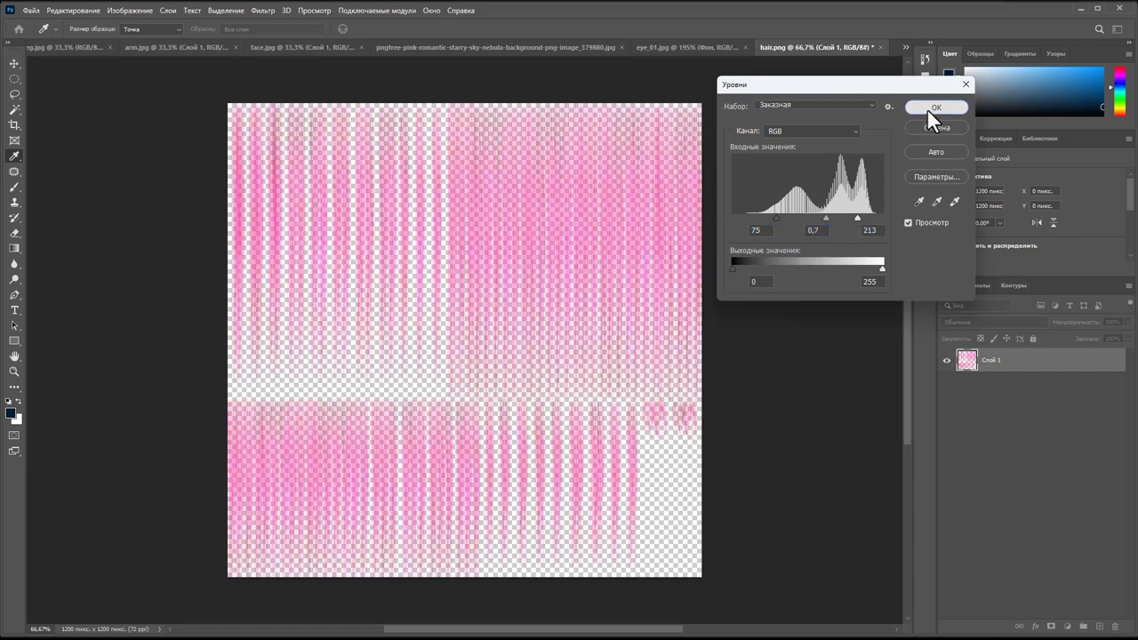
left_click(933, 108)
- Save a PNG copy of the pink hair texture as 'hair розовый' in Розовый аватар
left_click(32, 11)
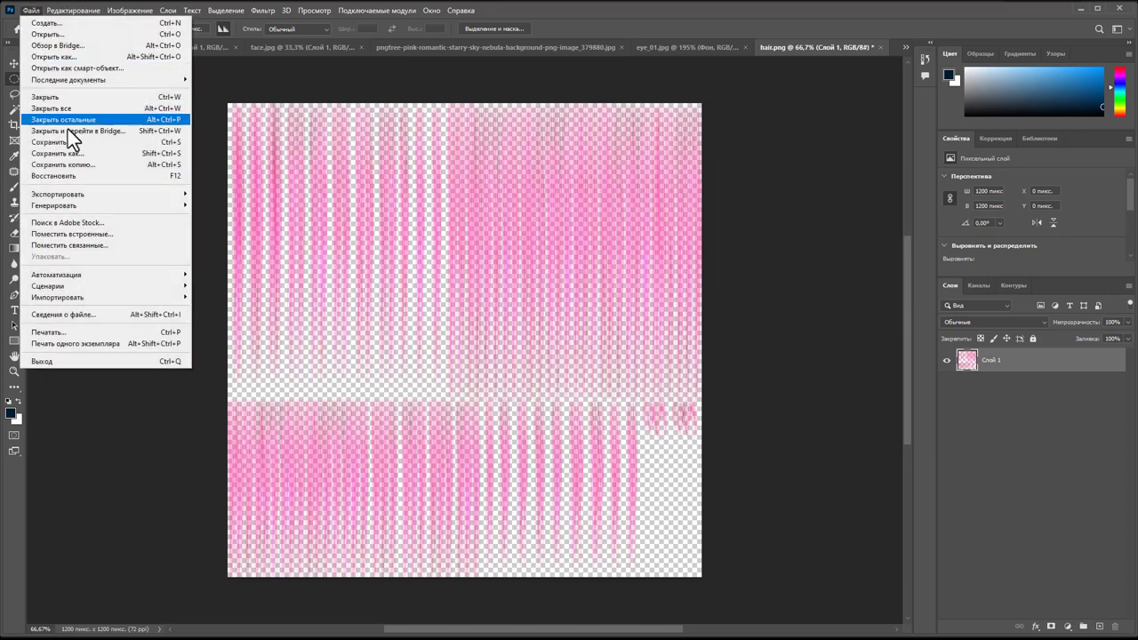
left_click(78, 161)
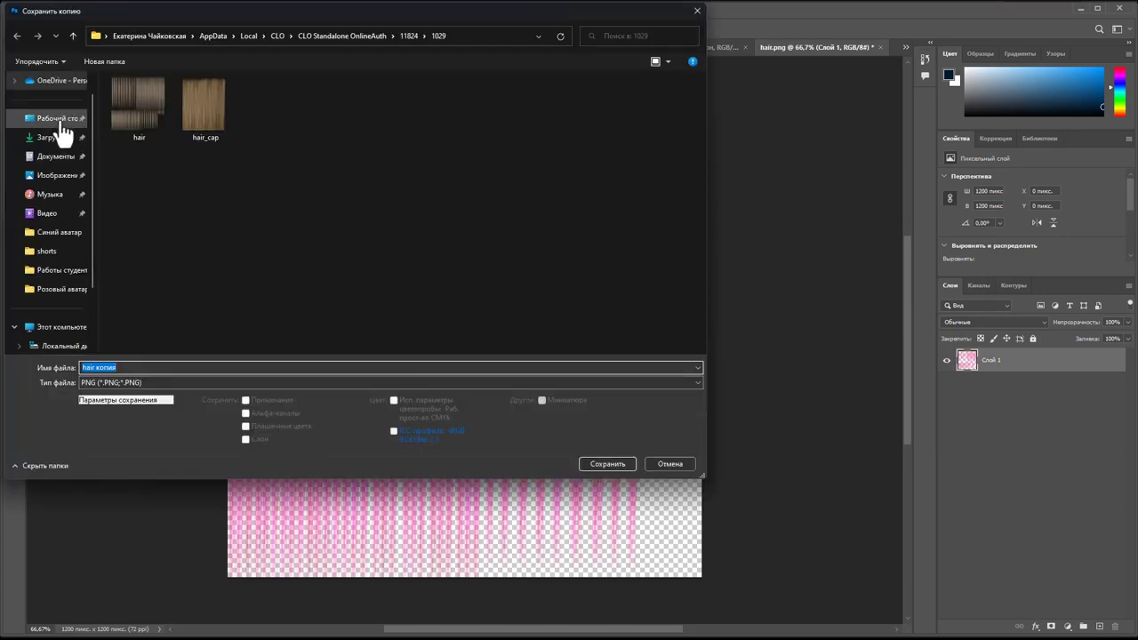
left_click(62, 124)
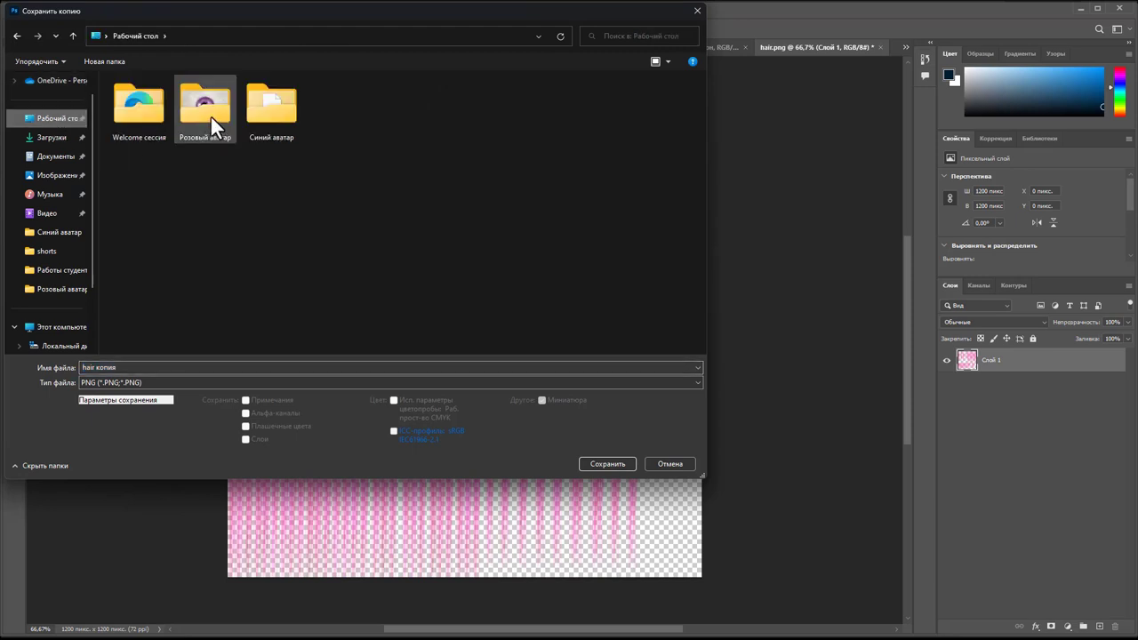
left_click(149, 366)
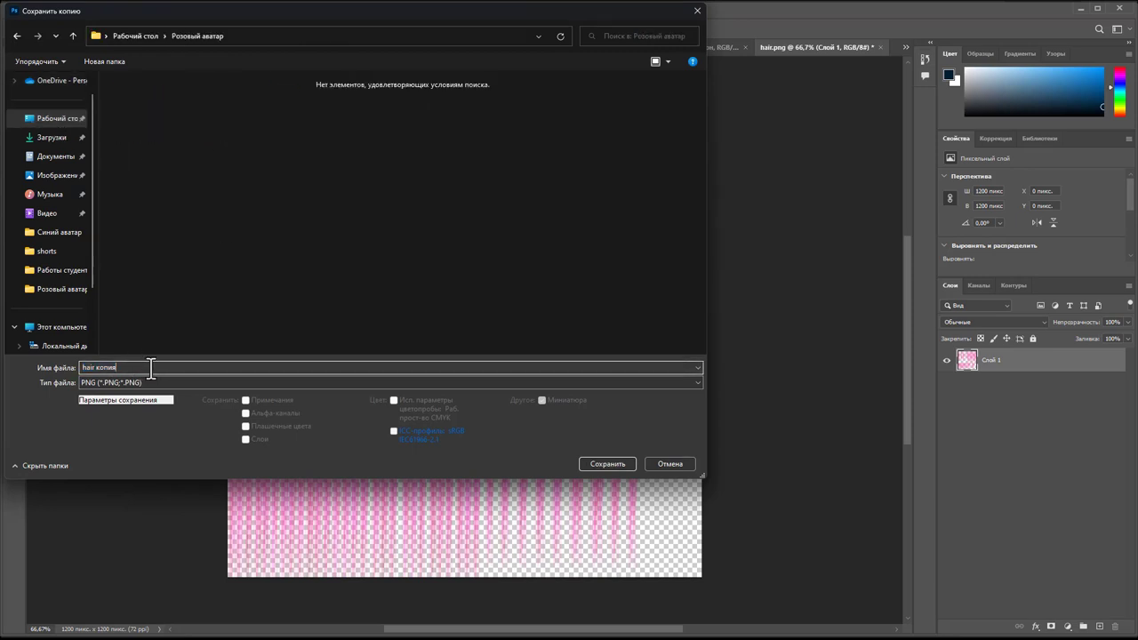
key("BackSpace")
key("BackSpace")
key("BackSpace")
key("BackSpace")
key("BackSpace")
type("poзов")
type("ый")
key("Return")
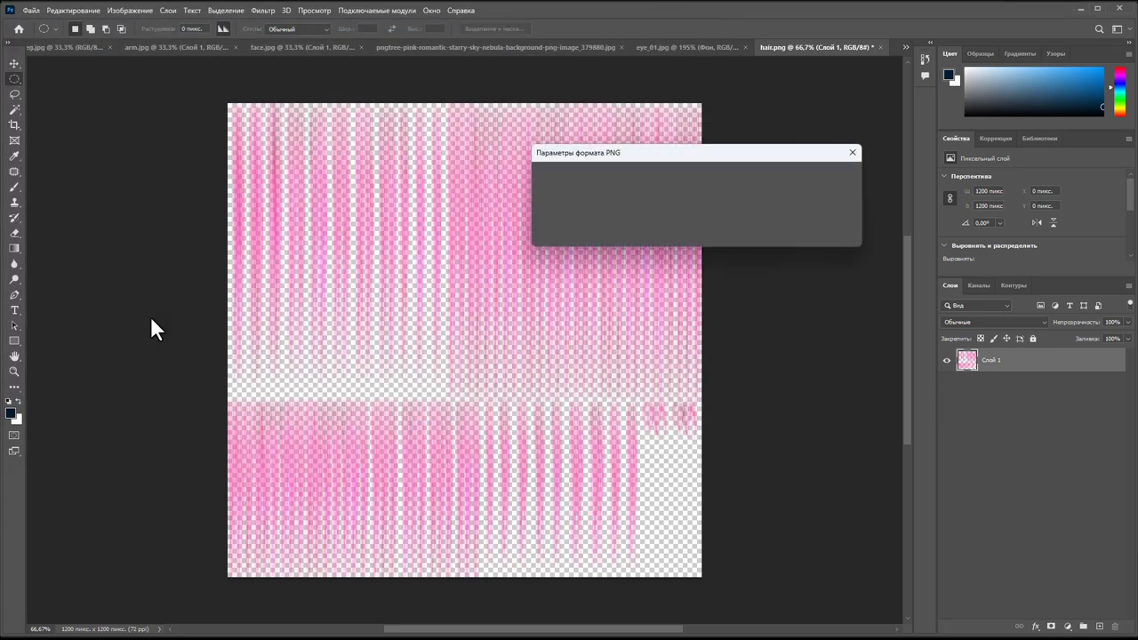
key("Return")
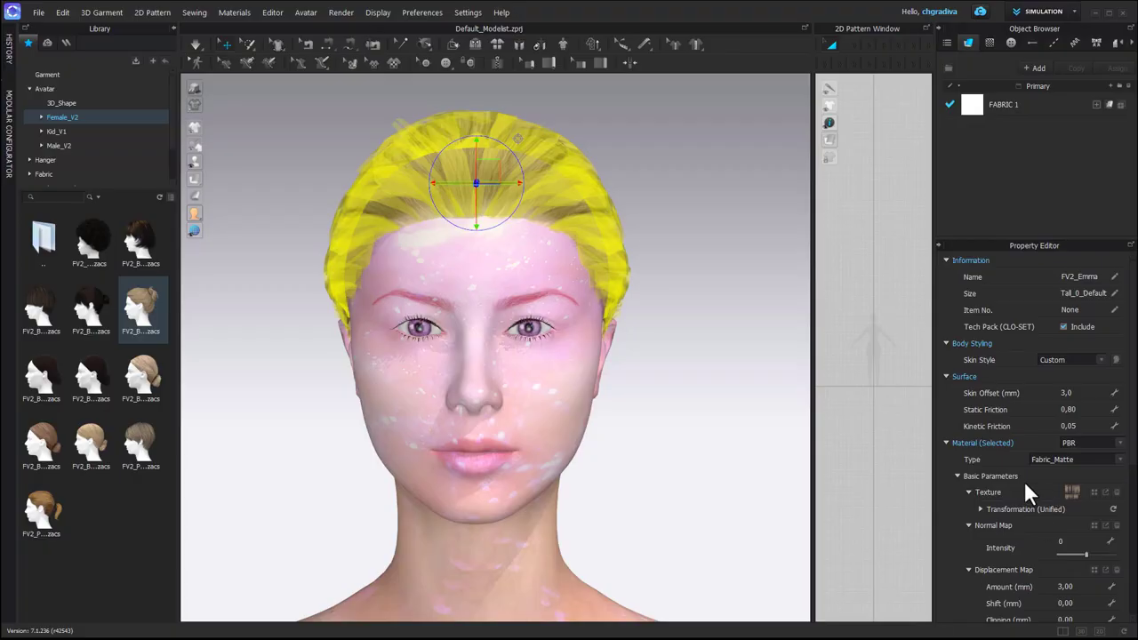
- Load hair розовый from Розовый аватар as the hair texture, then deselect to view it
left_click(1075, 493)
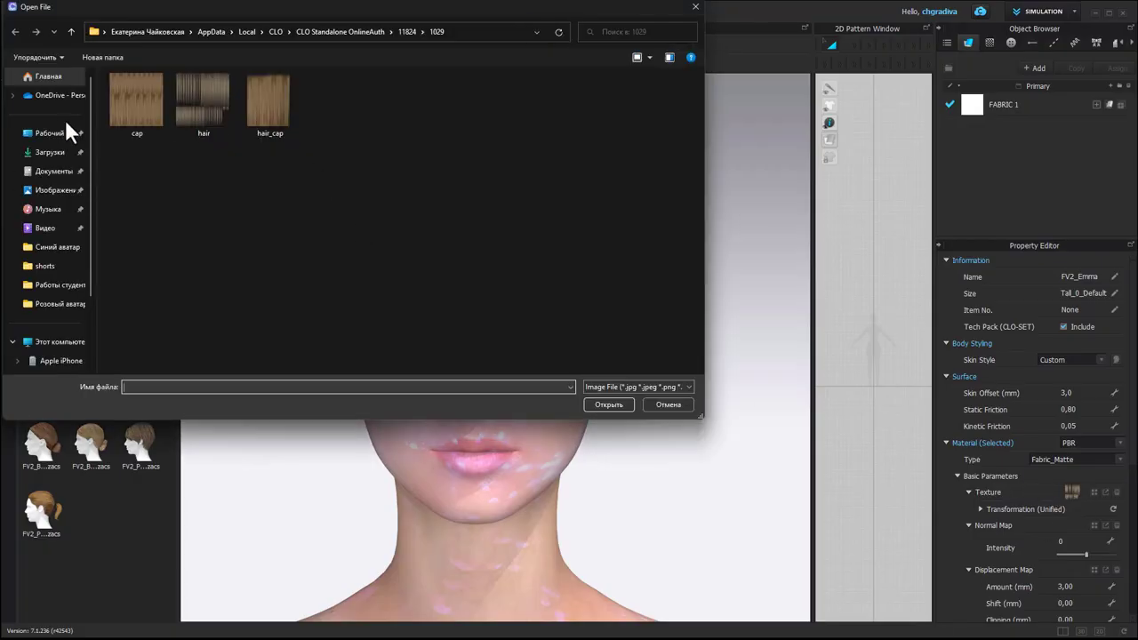
left_click(51, 135)
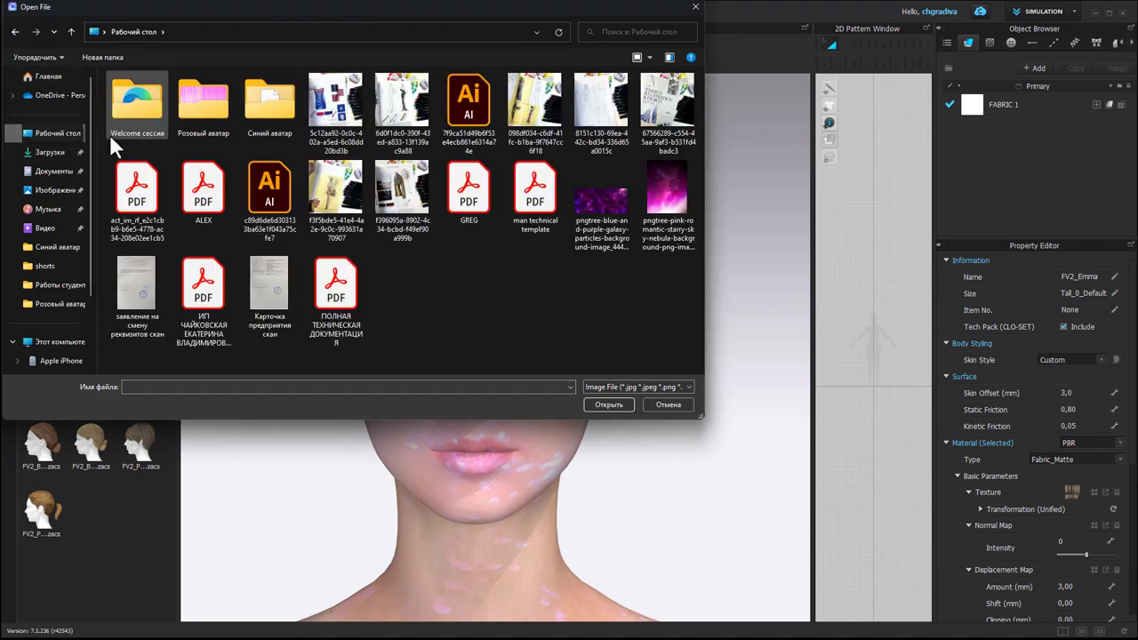
double_click(207, 111)
left_click(468, 102)
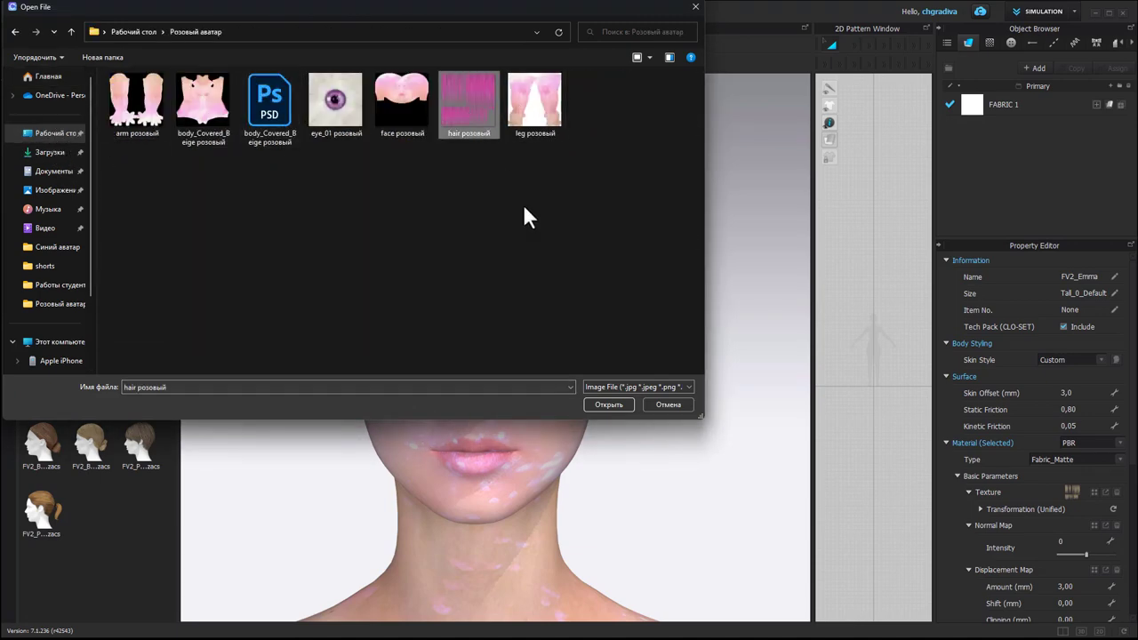
left_click(608, 404)
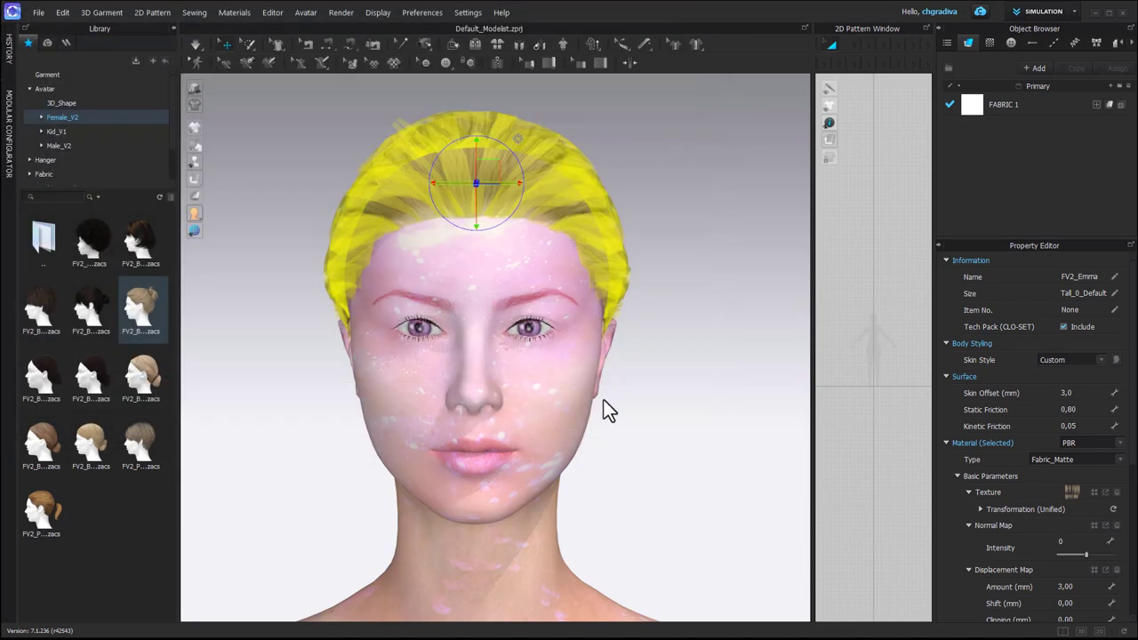
left_click(685, 398)
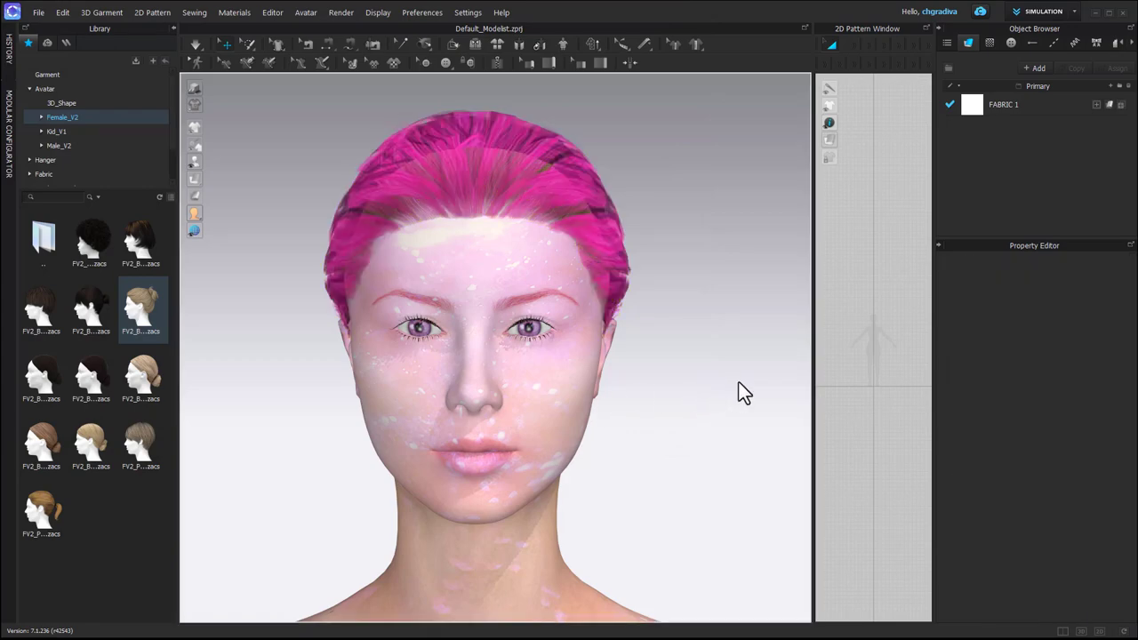
mouse_move(740, 382)
right_mouse_down()
mouse_move(618, 381)
mouse_move(689, 415)
mouse_move(718, 397)
mouse_move(702, 420)
right_mouse_up()
scroll(624, 404, "up", 3)
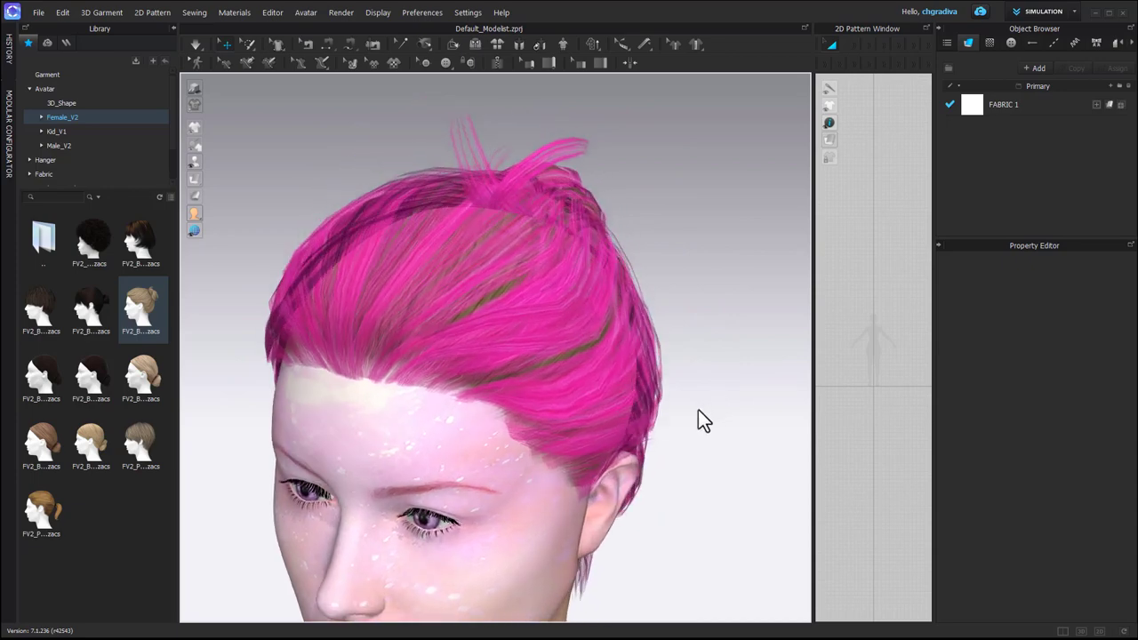
left_click(505, 302)
left_click(543, 332)
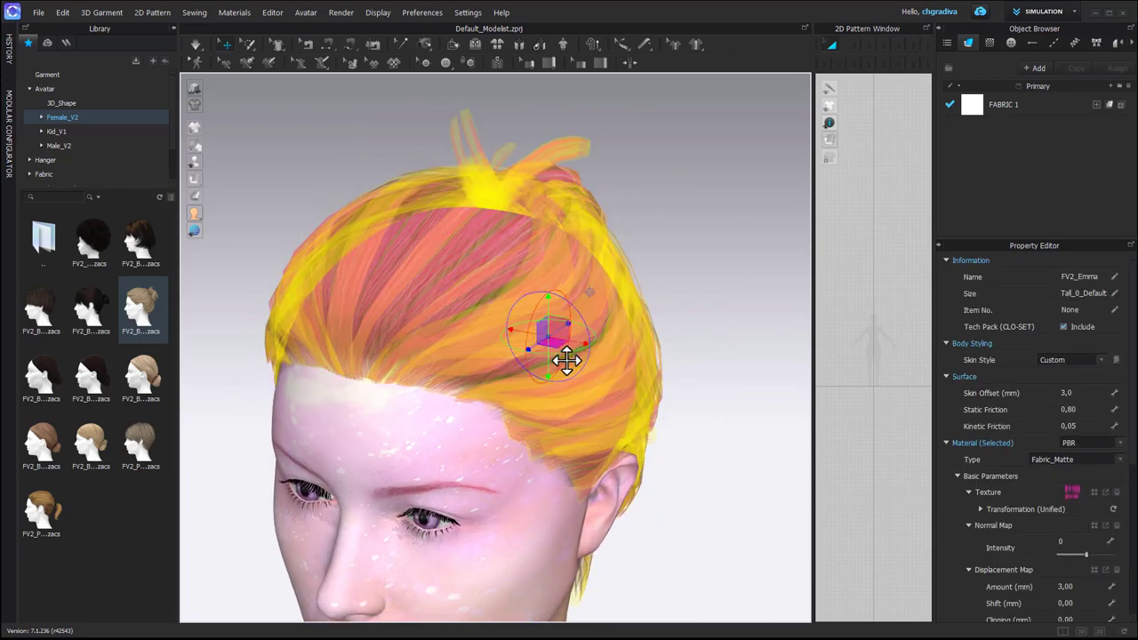
left_click(479, 233)
left_click(756, 365)
scroll(742, 368, "up", 3)
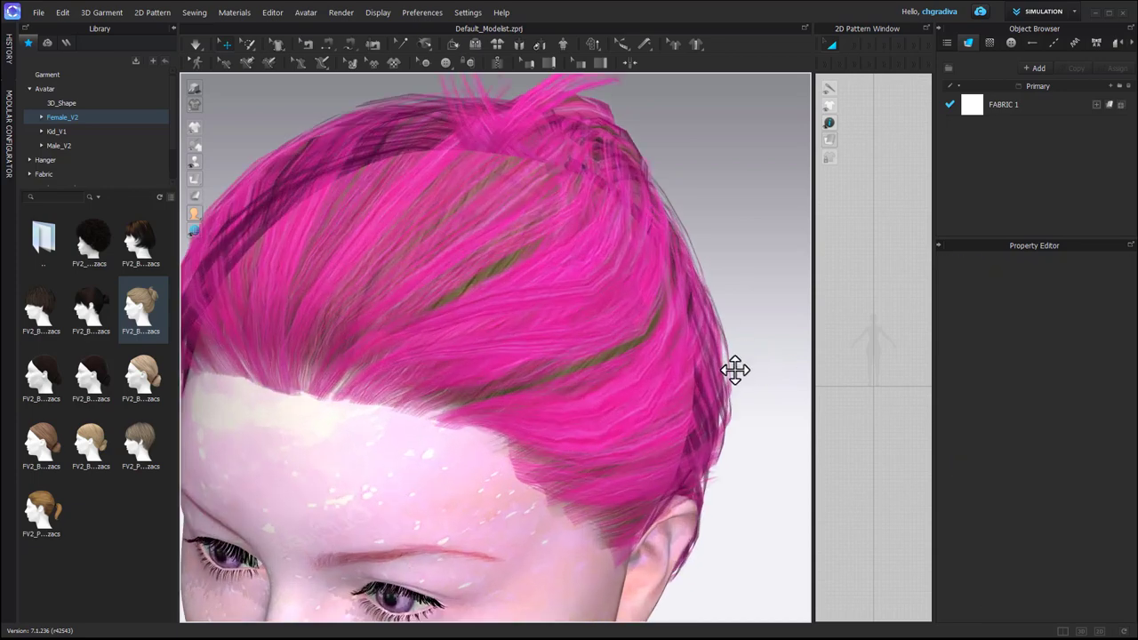
scroll(638, 399, "down", 5)
scroll(623, 426, "down", 2)
mouse_move(628, 436)
right_mouse_down()
mouse_move(638, 340)
mouse_move(586, 411)
mouse_move(328, 421)
right_mouse_up()
left_click(423, 324)
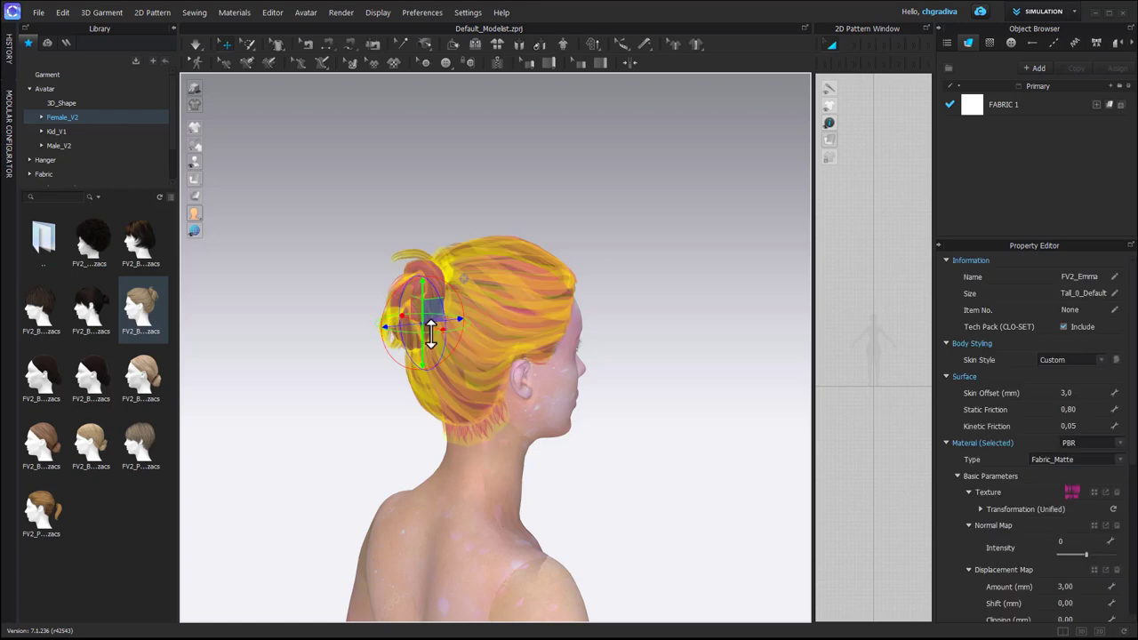
left_click(634, 443)
right_click_drag(730, 423, 564, 426)
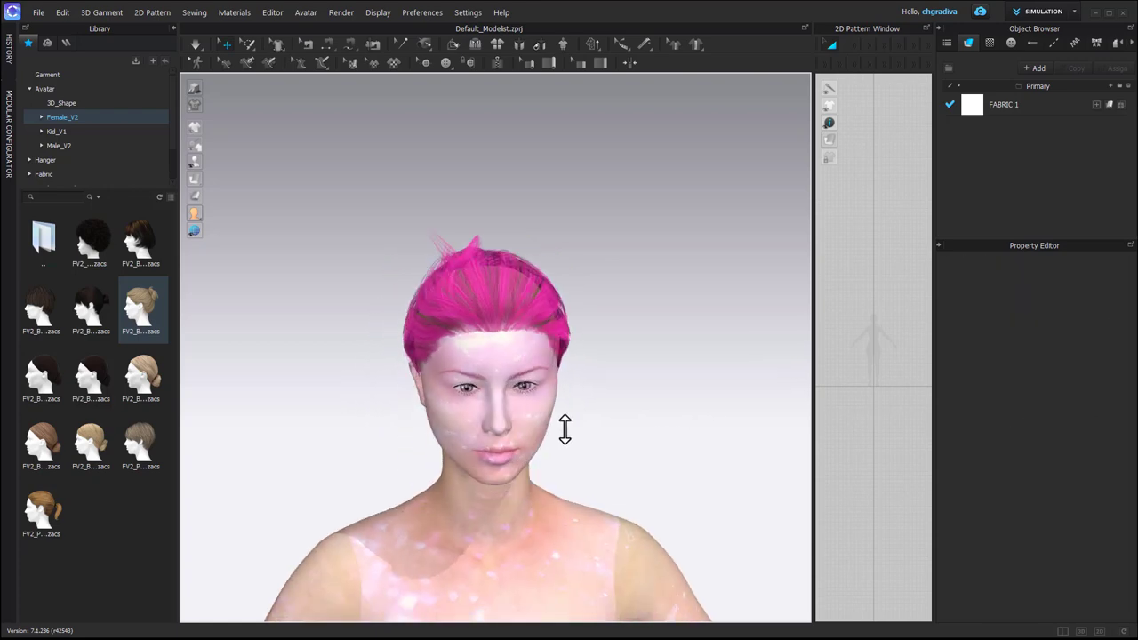
scroll(546, 427, "up", 3)
scroll(568, 436, "down", 5)
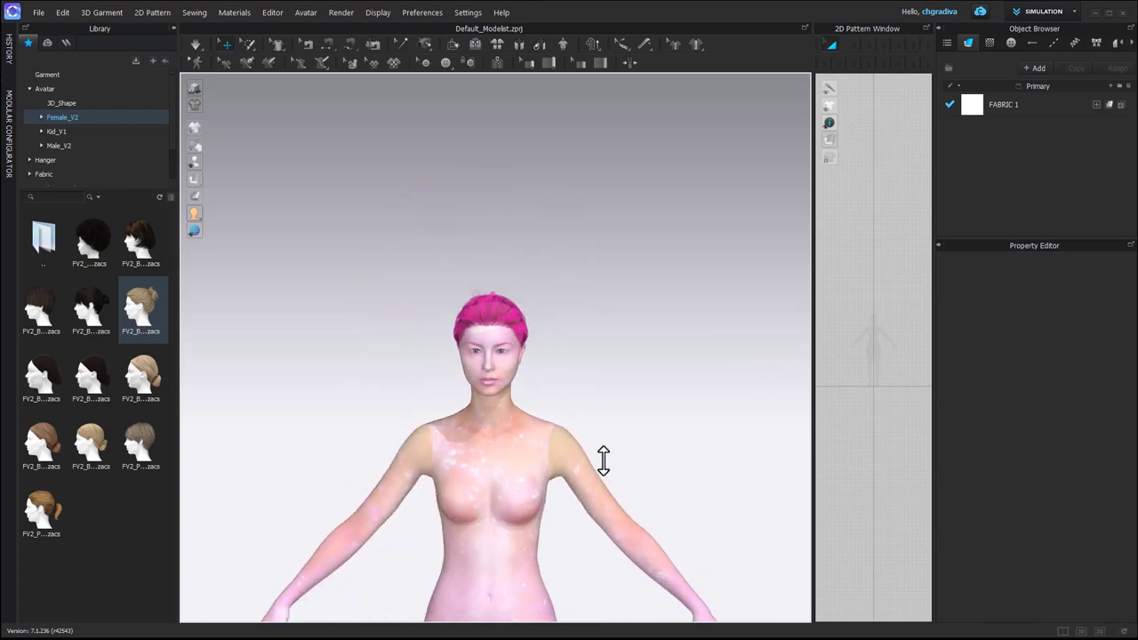
scroll(615, 489, "up", 1)
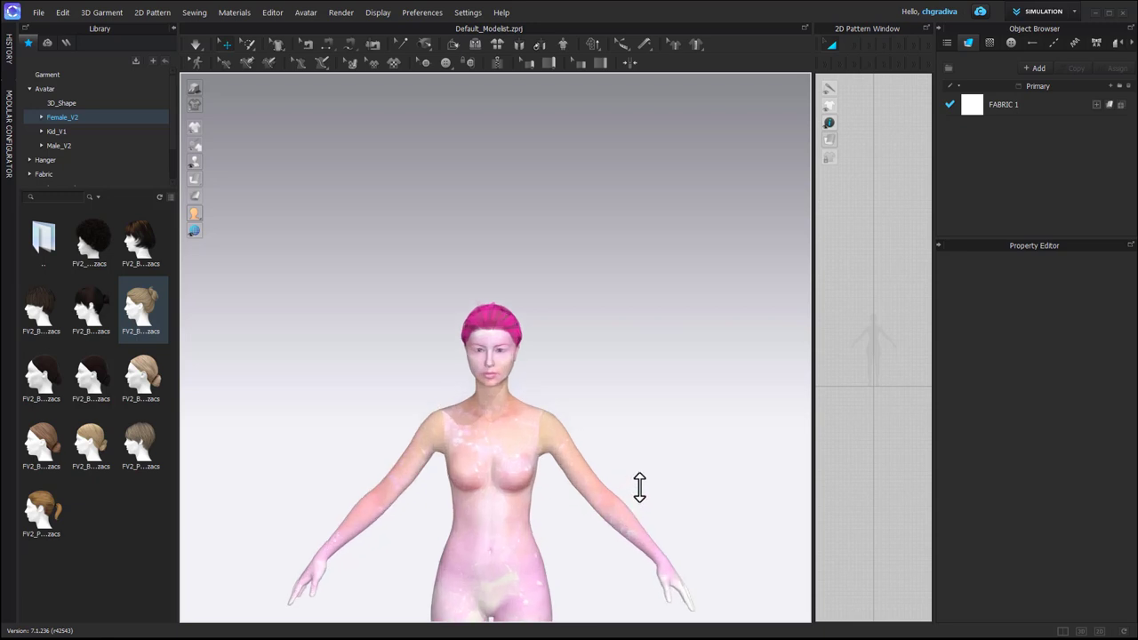
mouse_move(640, 489)
right_mouse_down()
mouse_move(653, 373)
mouse_move(643, 472)
mouse_move(660, 500)
right_mouse_up()
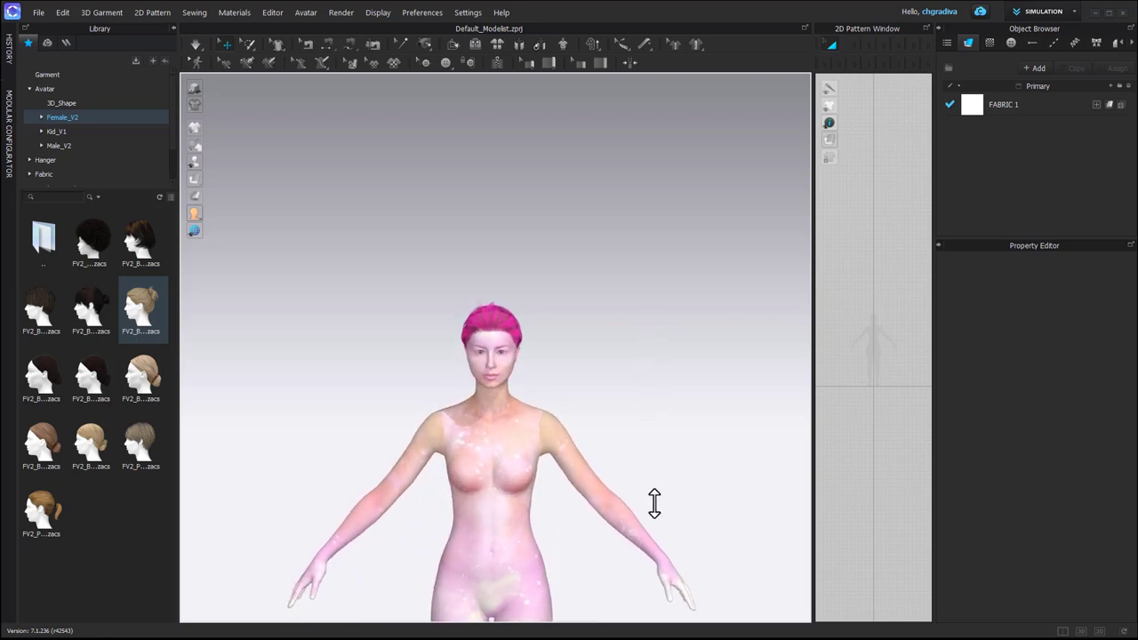
middle_click_drag(661, 475, 673, 325)
scroll(671, 336, "down", 2)
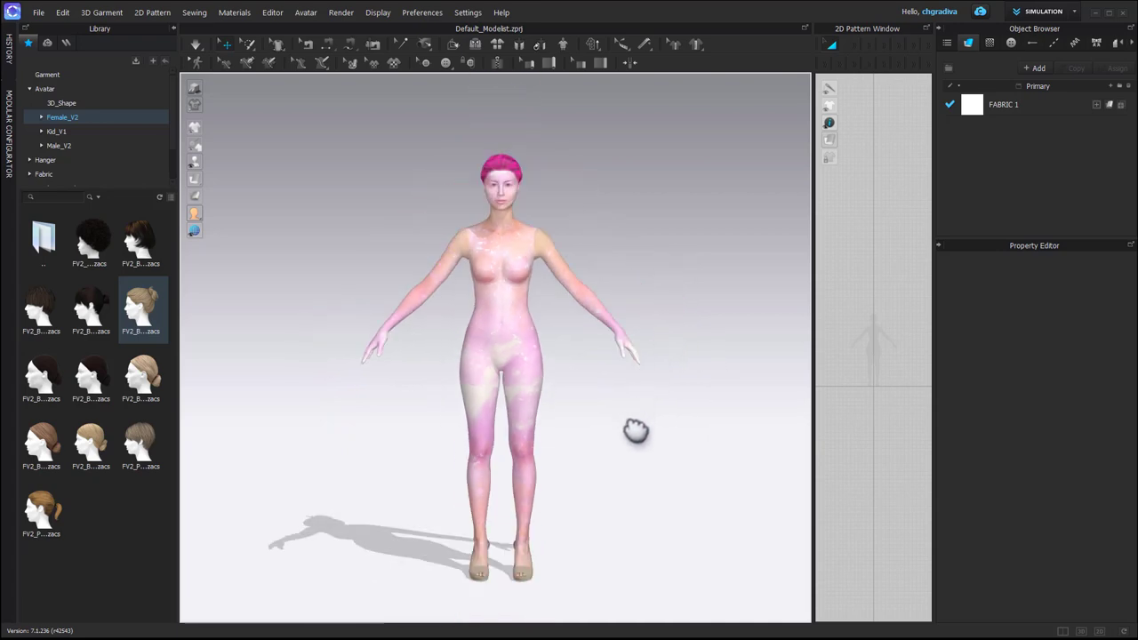
right_click_drag(685, 462, 593, 466)
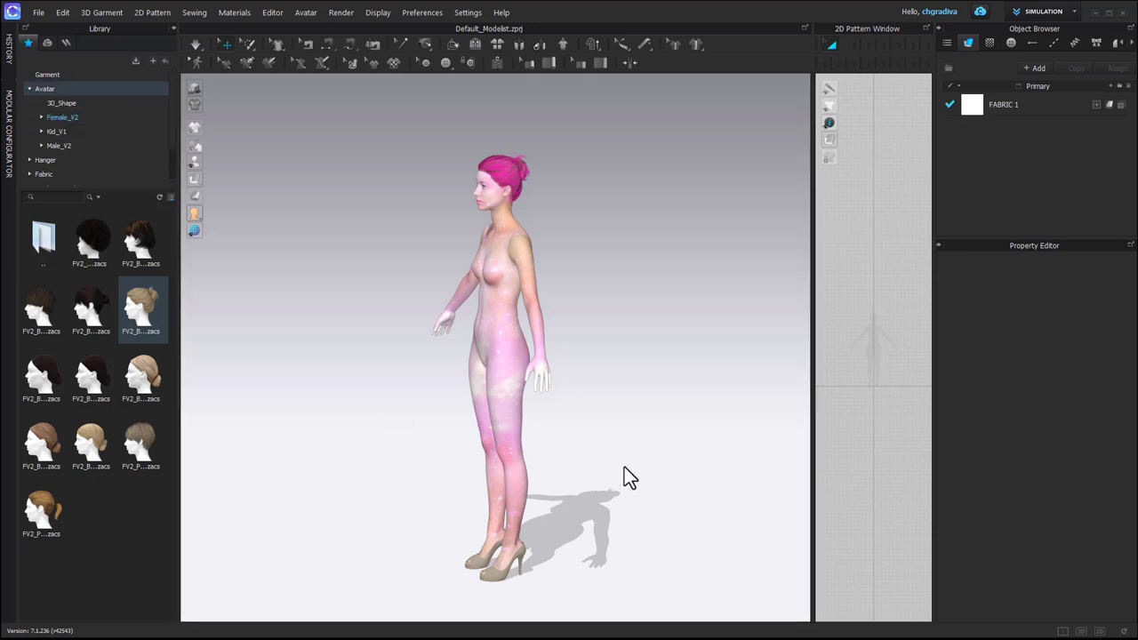
scroll(626, 469, "down", 2)
scroll(508, 578, "down", 3)
scroll(507, 532, "up", 4)
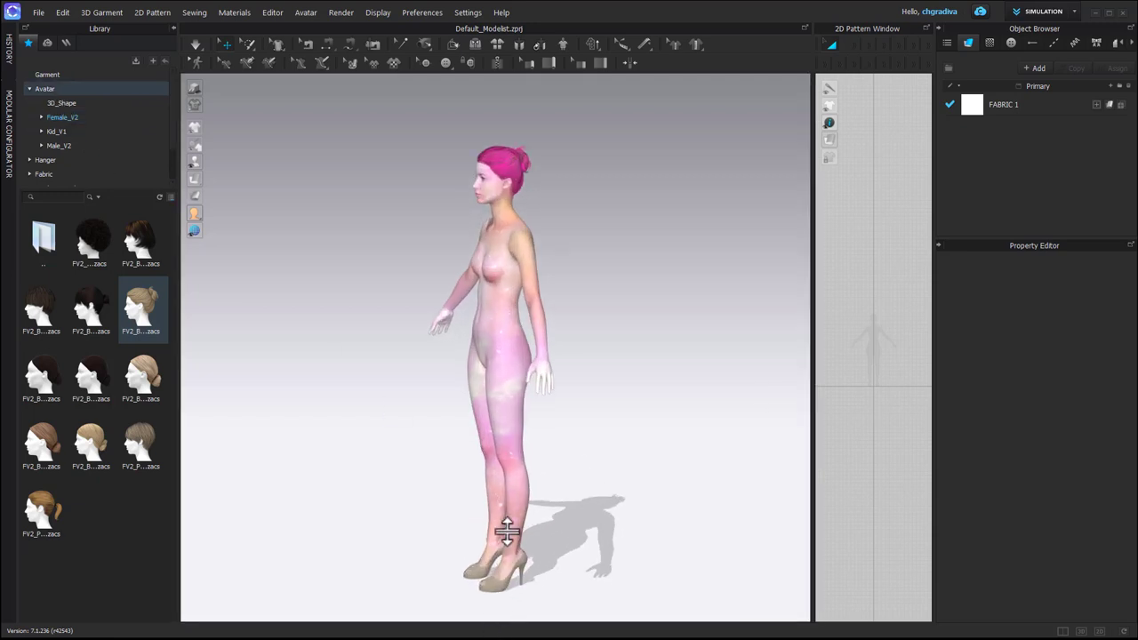
mouse_move(569, 525)
right_mouse_down()
mouse_move(539, 450)
mouse_move(409, 507)
mouse_move(575, 546)
mouse_move(666, 516)
right_mouse_up()
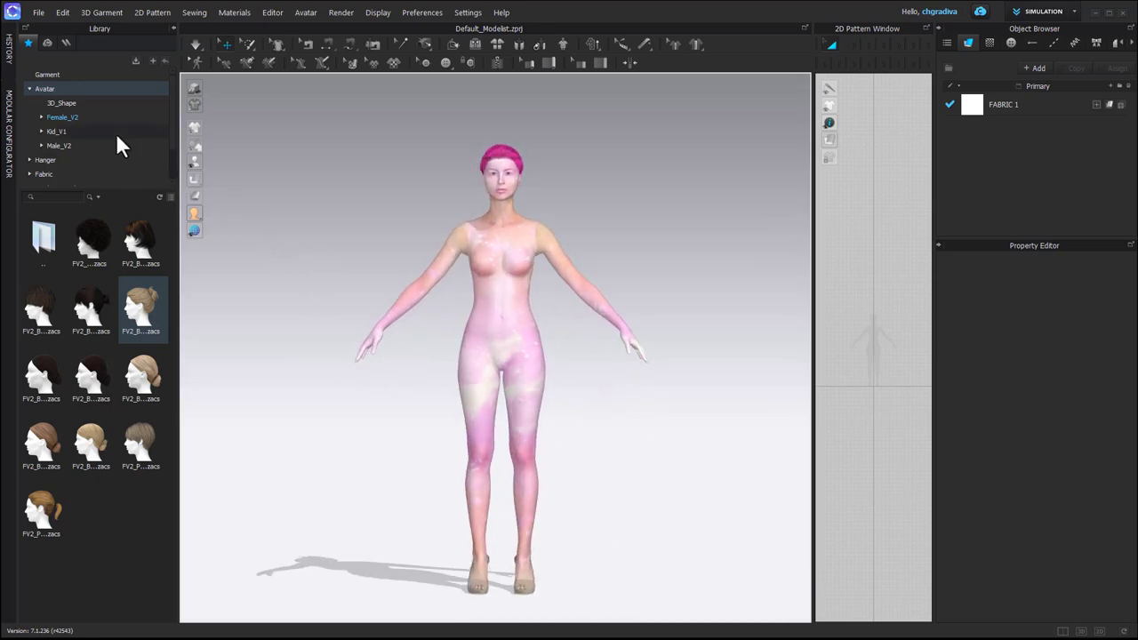
- Save the avatar as the .avt file FV2_Emma розовый in the Розовый аватар folder
left_click(38, 12)
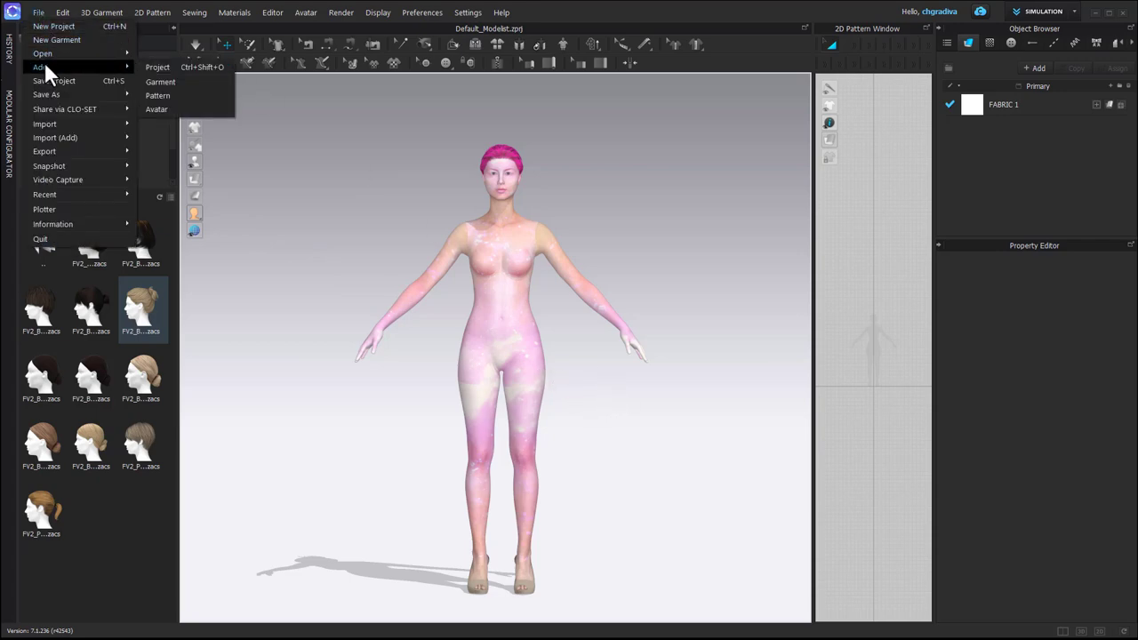
mouse_move(46, 95)
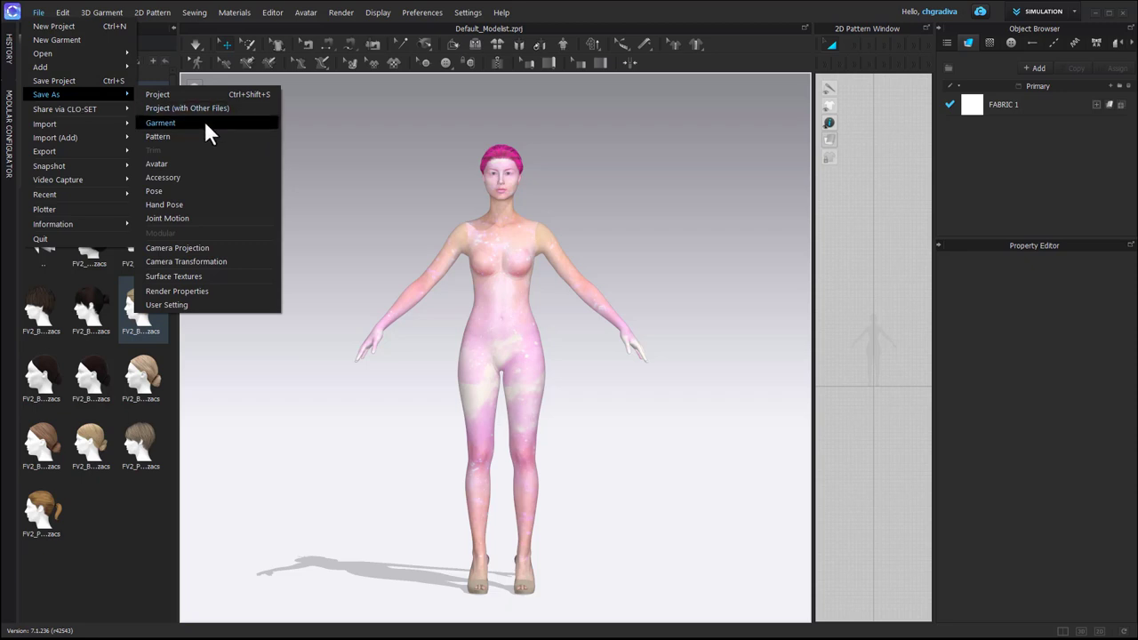
left_click(176, 165)
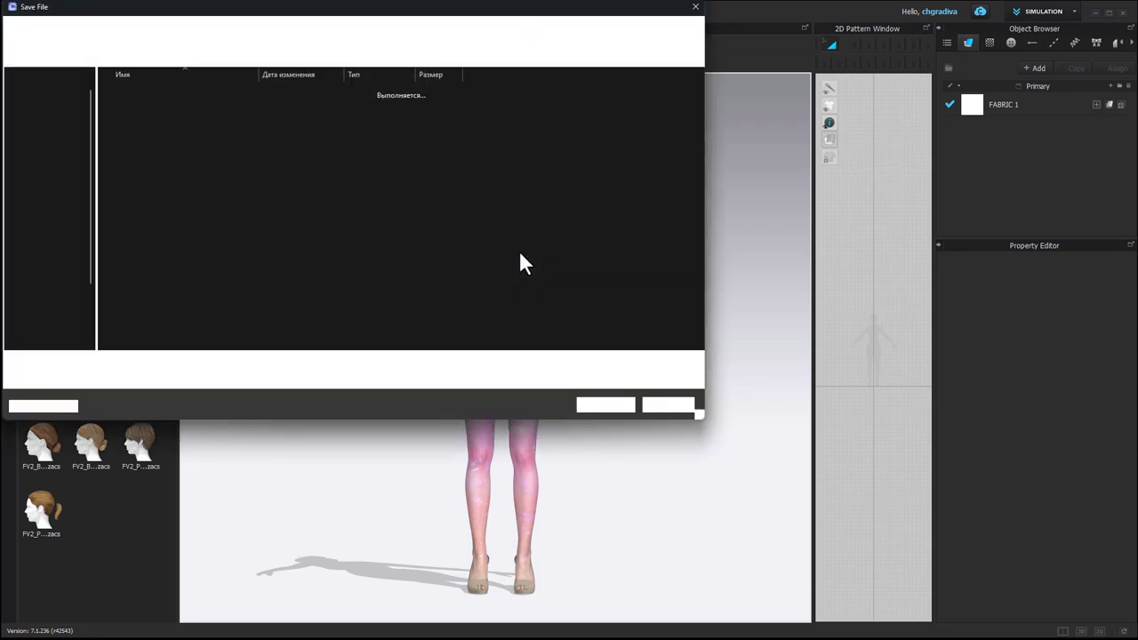
left_click(50, 118)
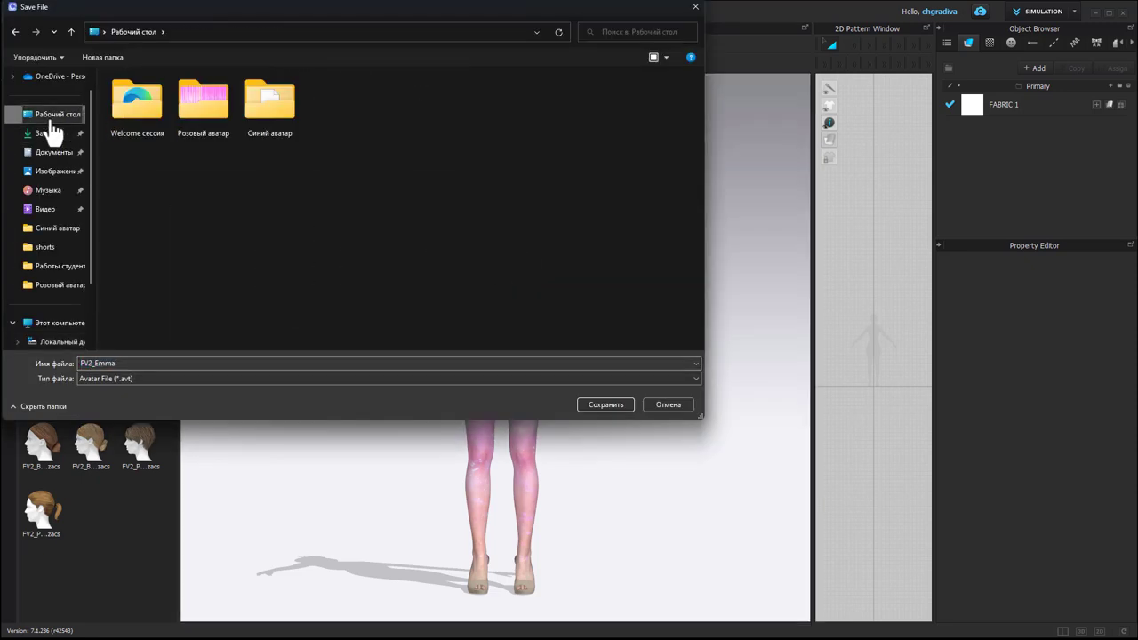
double_click(214, 121)
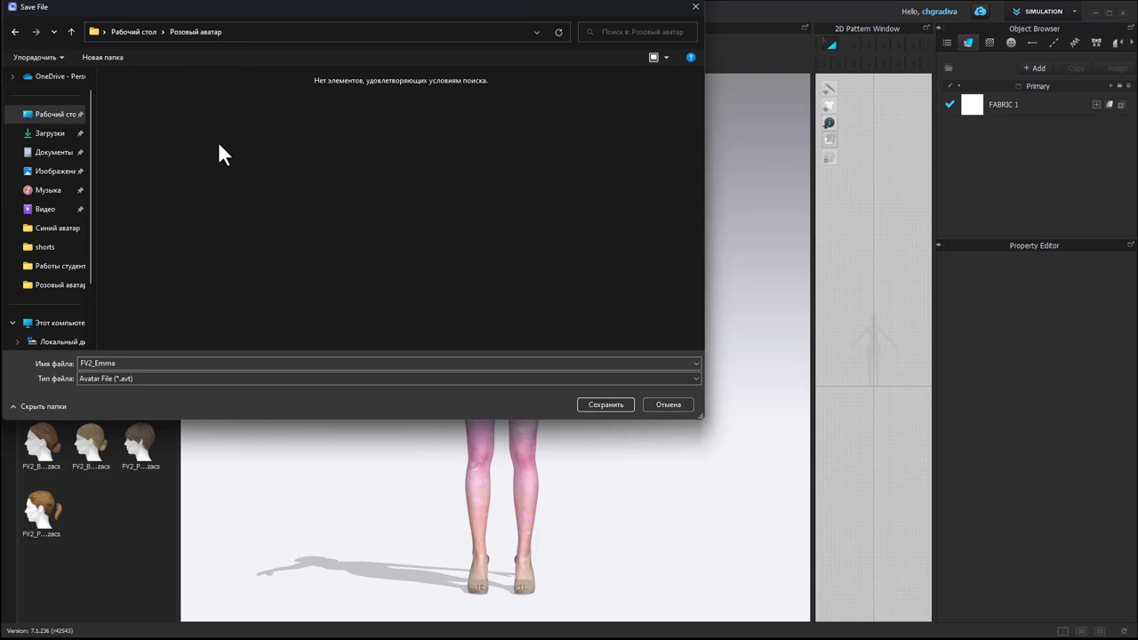
left_click(228, 361)
type("р")
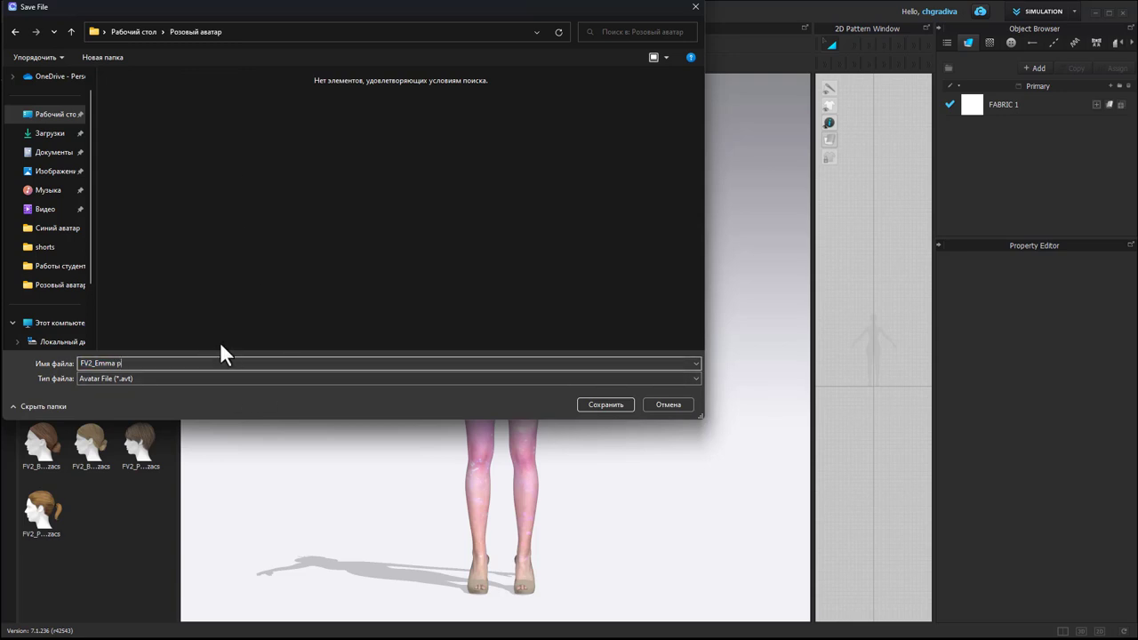
type("озов")
type("ый")
key("Return")
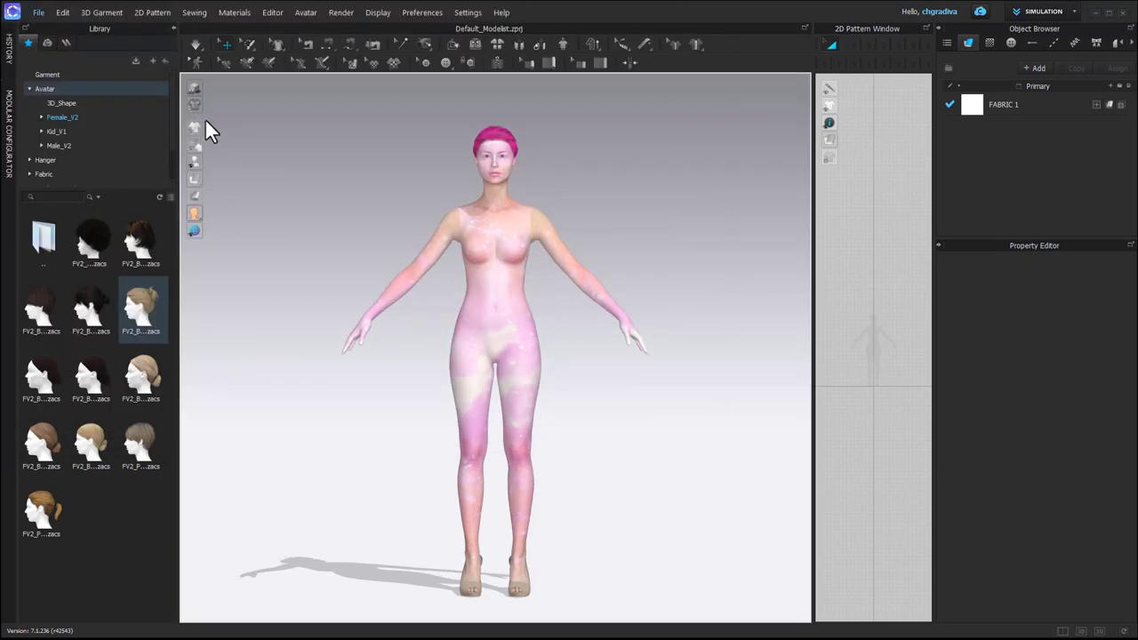
- Add FV2_Emma синий.avt with Load Type Add so it stands 1.5 m beside the pink avatar
key("ctrl+o")
left_click(269, 107)
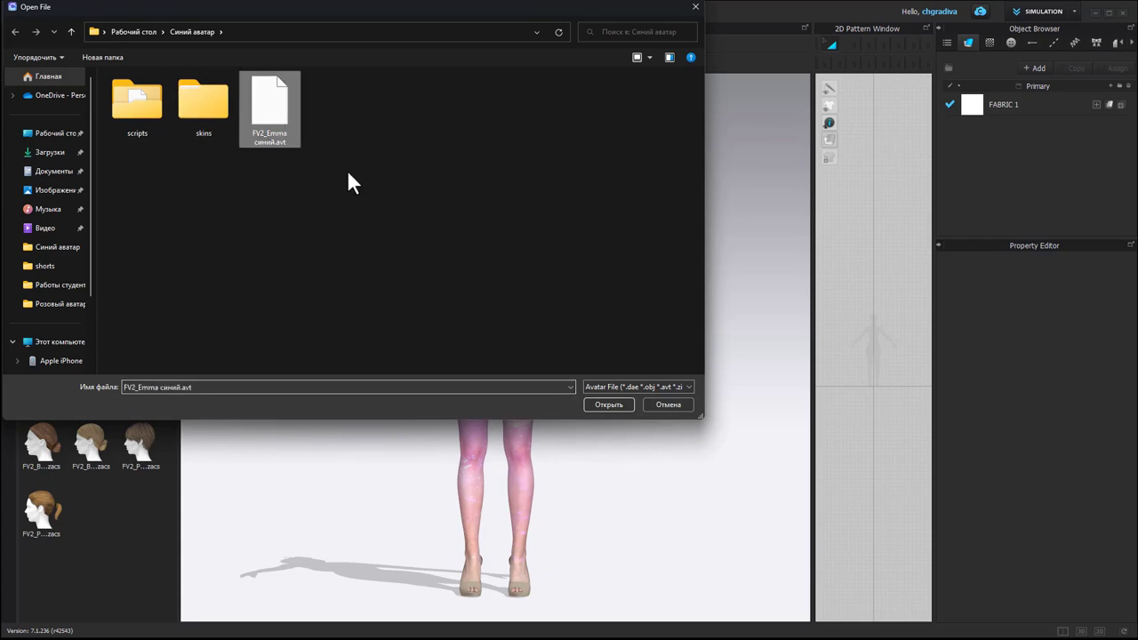
left_click(622, 405)
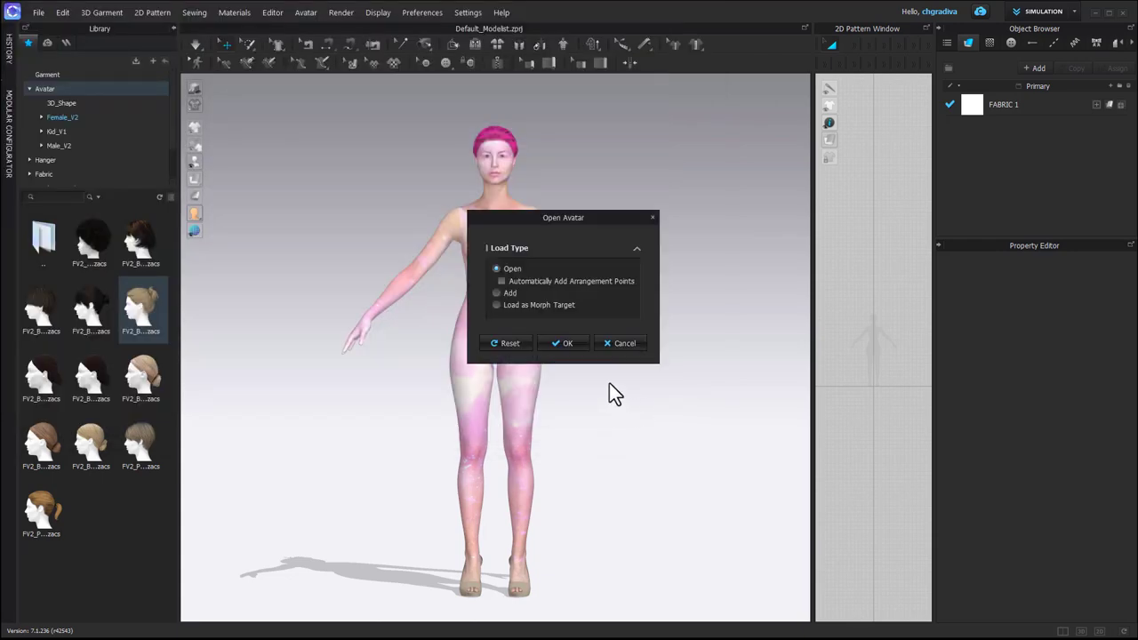
left_click(507, 295)
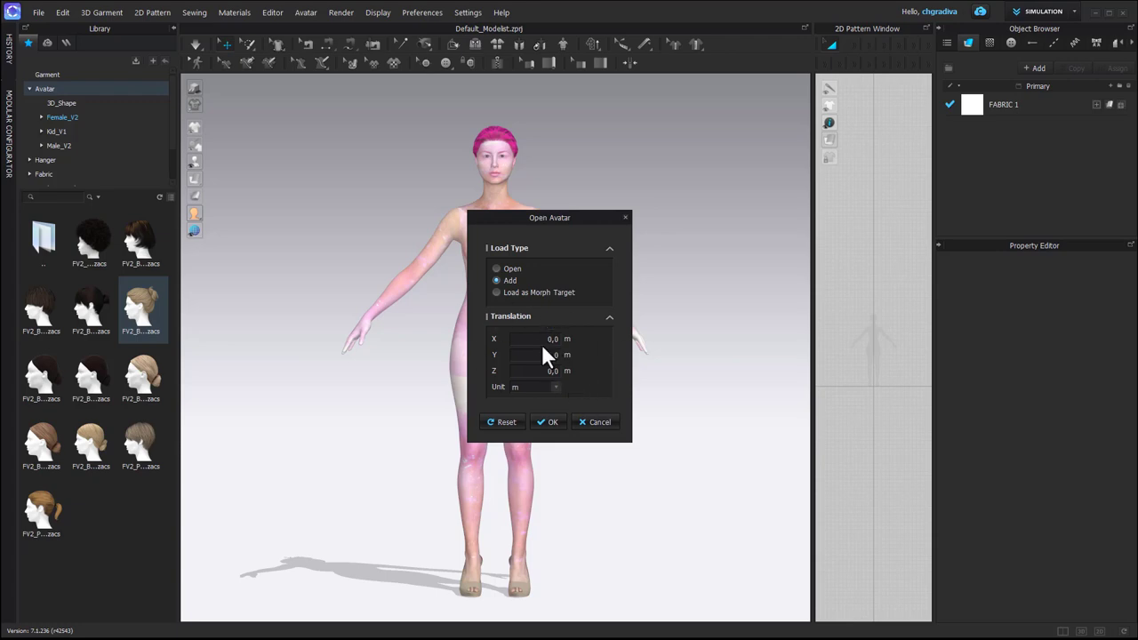
left_click_drag(543, 342, 593, 345)
left_click(551, 423)
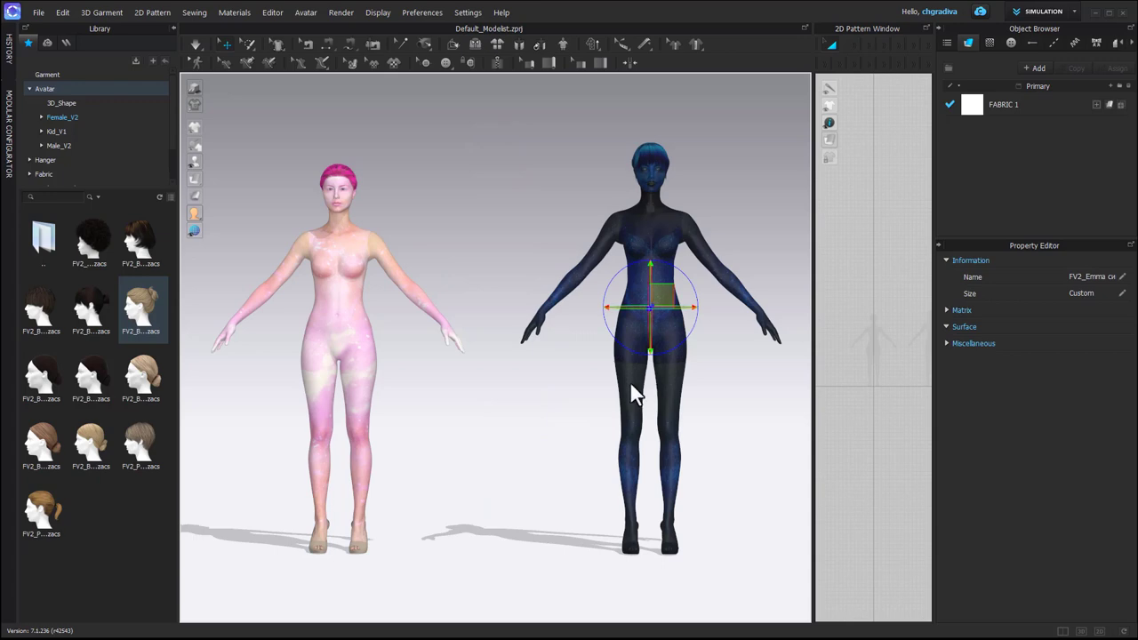
left_click(528, 439)
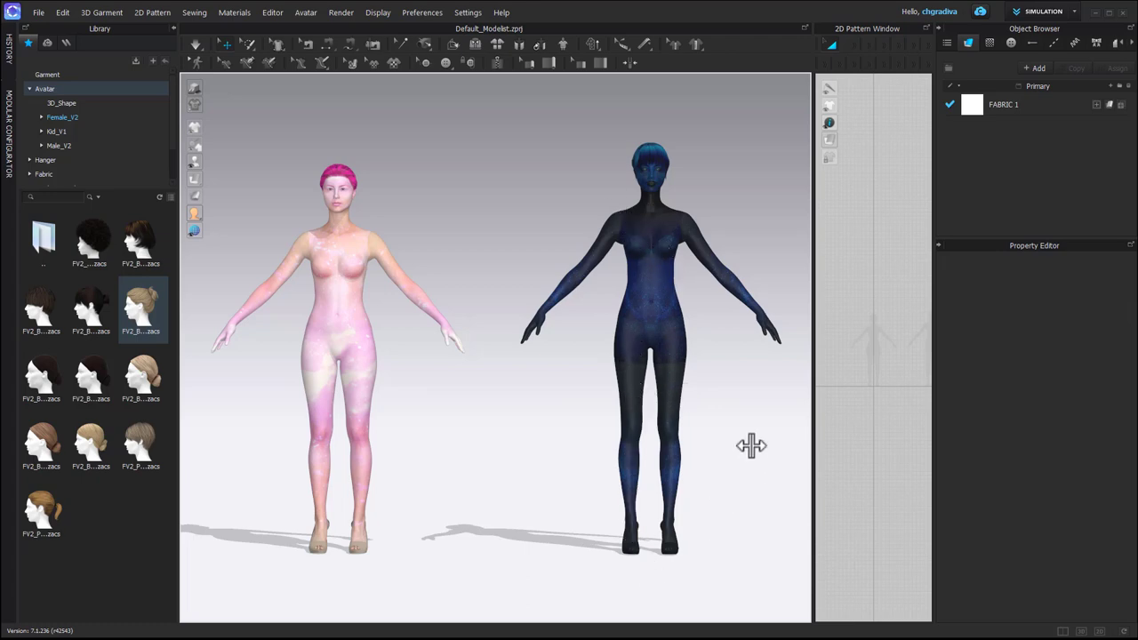
mouse_move(752, 445)
right_mouse_down()
mouse_move(671, 478)
mouse_move(560, 472)
mouse_move(508, 442)
mouse_move(479, 451)
mouse_move(482, 460)
mouse_move(498, 426)
mouse_move(481, 446)
mouse_move(548, 470)
mouse_move(726, 470)
mouse_move(755, 447)
right_mouse_up()
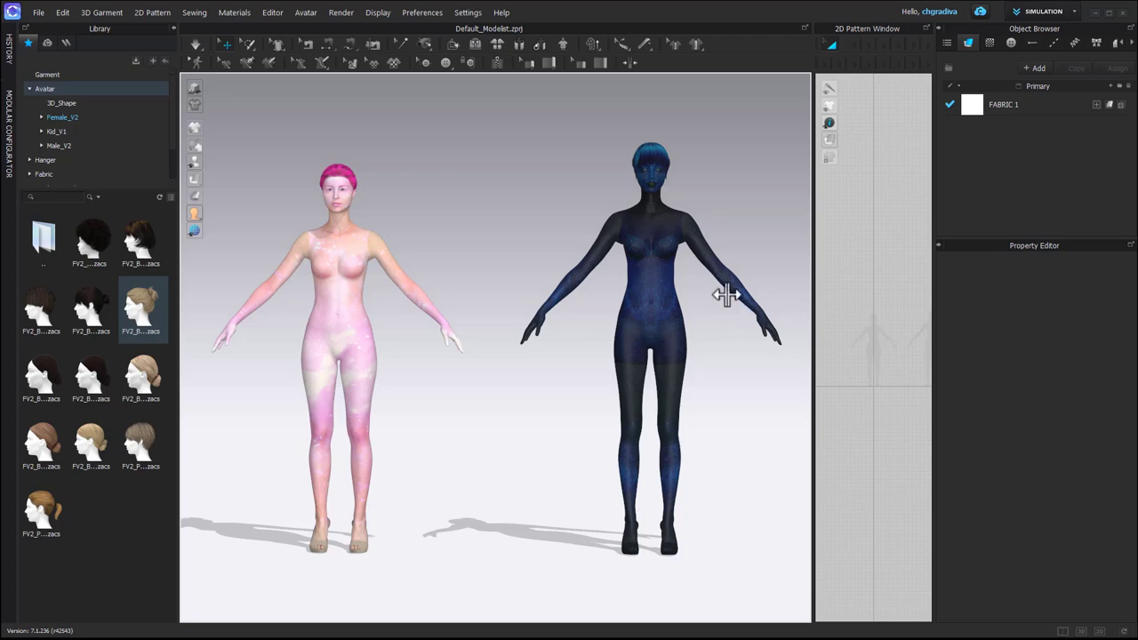
mouse_move(717, 266)
right_mouse_down()
mouse_move(724, 307)
mouse_move(455, 302)
mouse_move(472, 270)
mouse_move(462, 310)
mouse_move(483, 332)
mouse_move(569, 368)
right_mouse_up()
key("2")
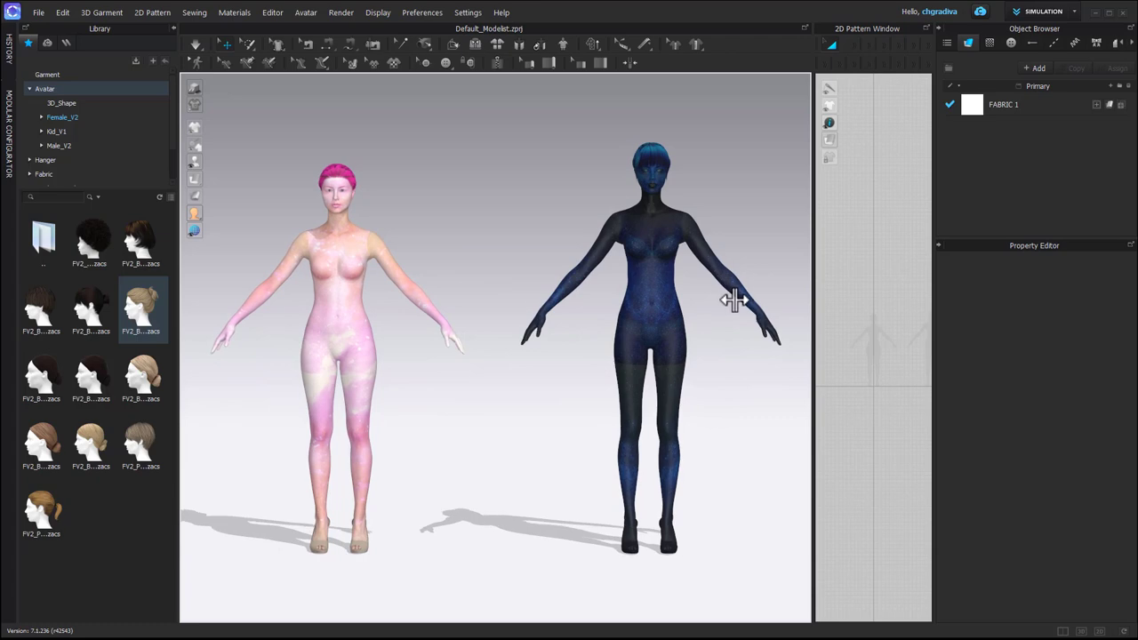
right_click_drag(727, 303, 732, 298)
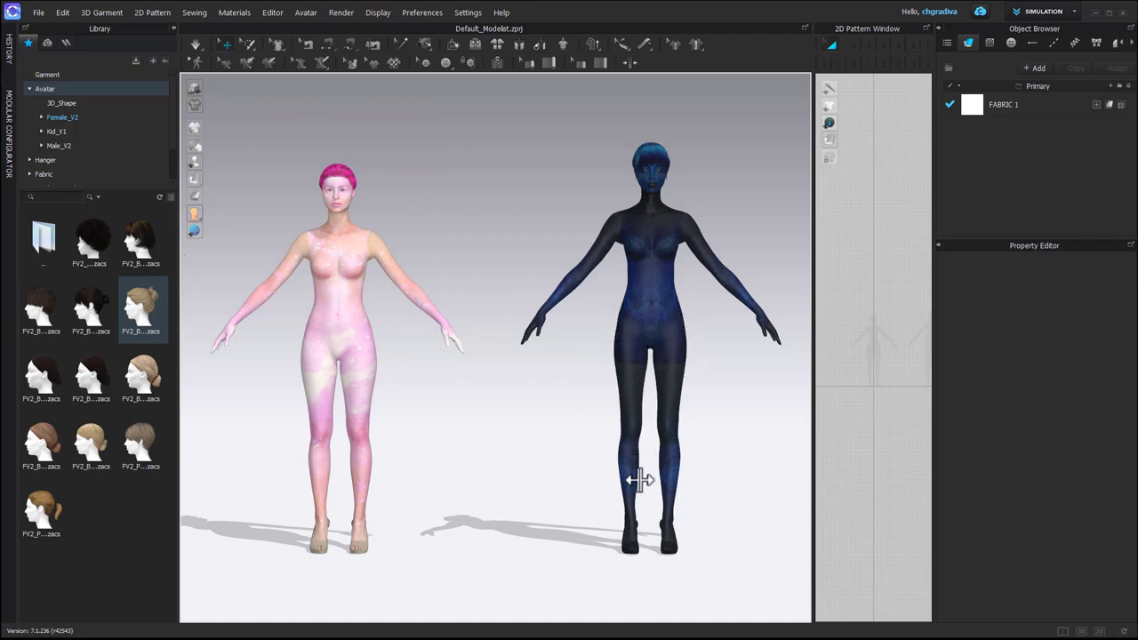
mouse_move(753, 478)
right_mouse_down()
mouse_move(666, 508)
mouse_move(483, 501)
mouse_move(502, 321)
mouse_move(513, 337)
mouse_move(497, 396)
mouse_move(549, 595)
mouse_move(600, 591)
mouse_move(569, 579)
mouse_move(500, 515)
mouse_move(480, 486)
mouse_move(488, 472)
right_mouse_up()
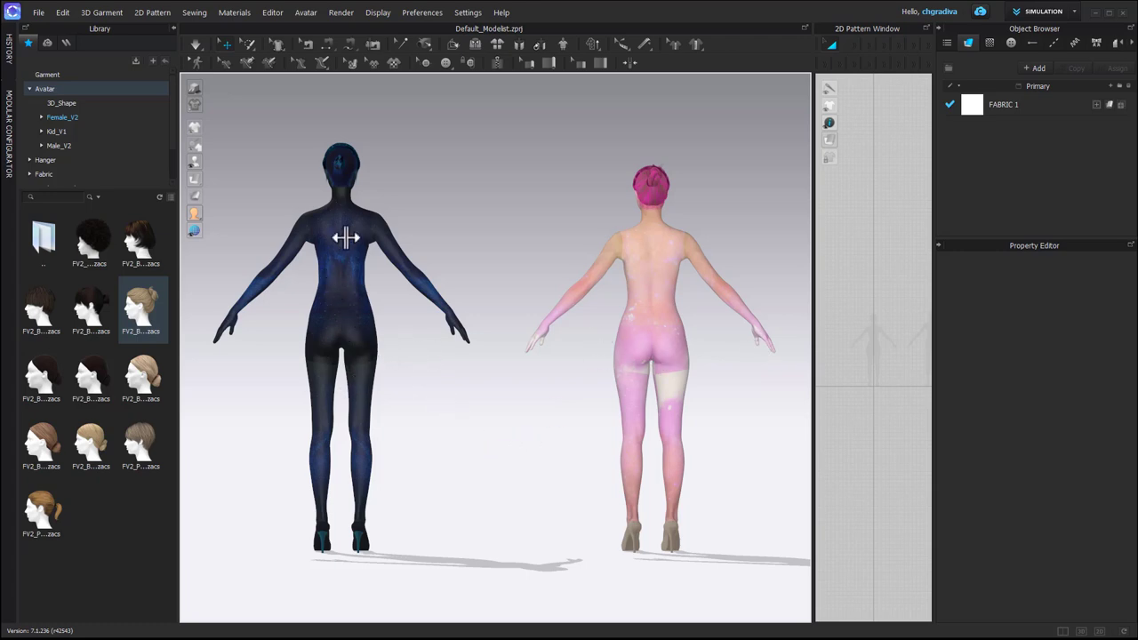
mouse_move(437, 435)
right_mouse_down()
mouse_move(546, 460)
mouse_move(702, 442)
right_mouse_up()
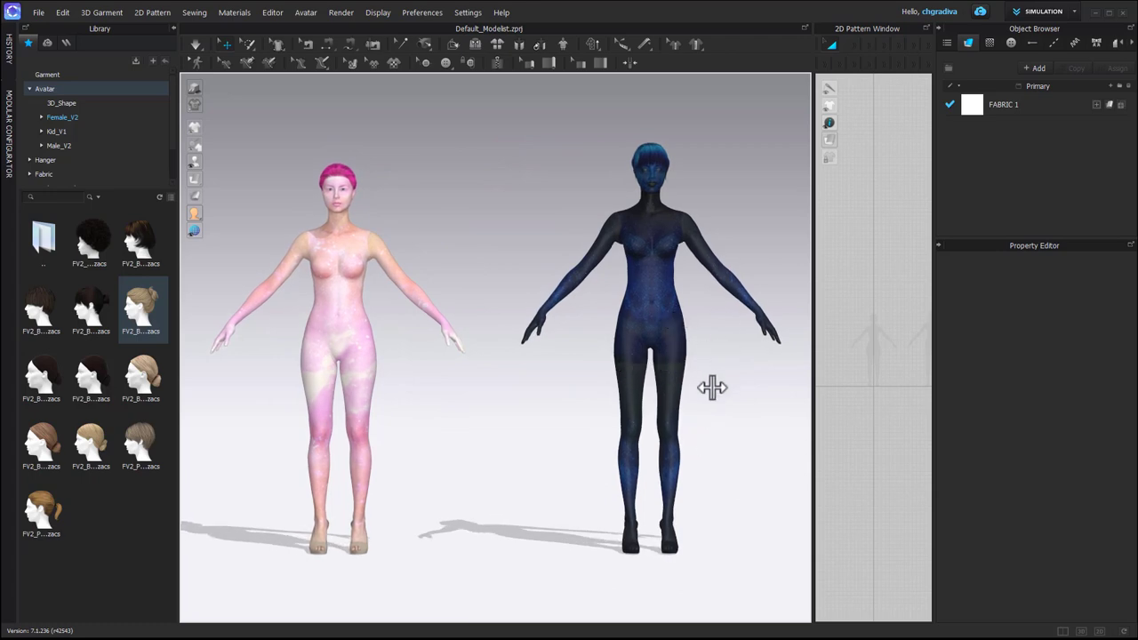
mouse_move(754, 470)
right_mouse_down()
mouse_move(745, 504)
mouse_move(765, 472)
right_mouse_up()
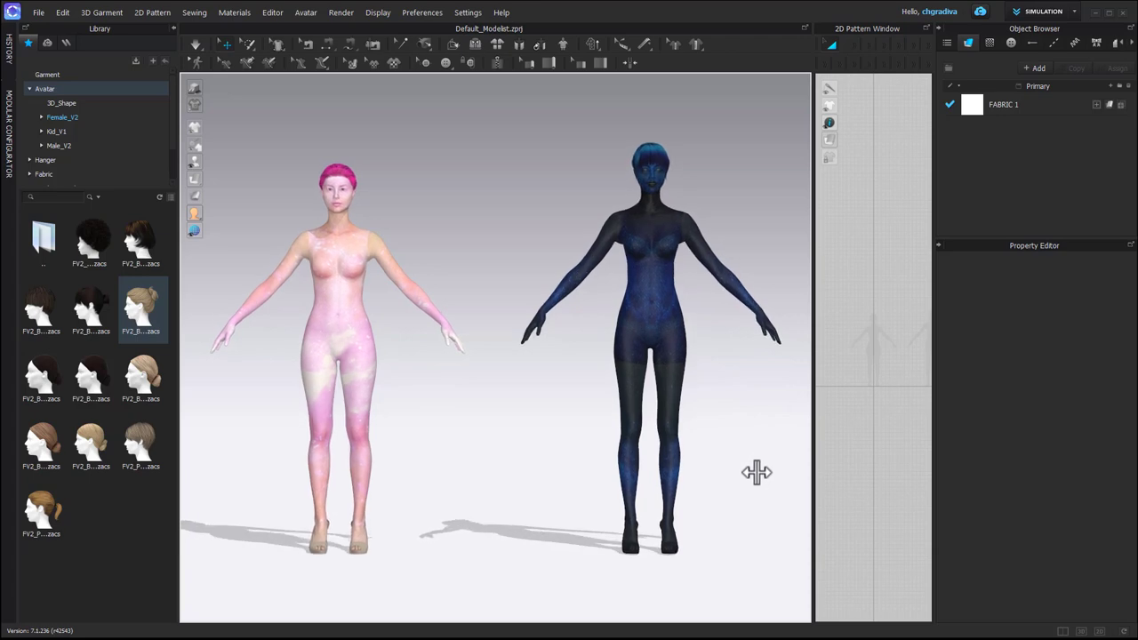